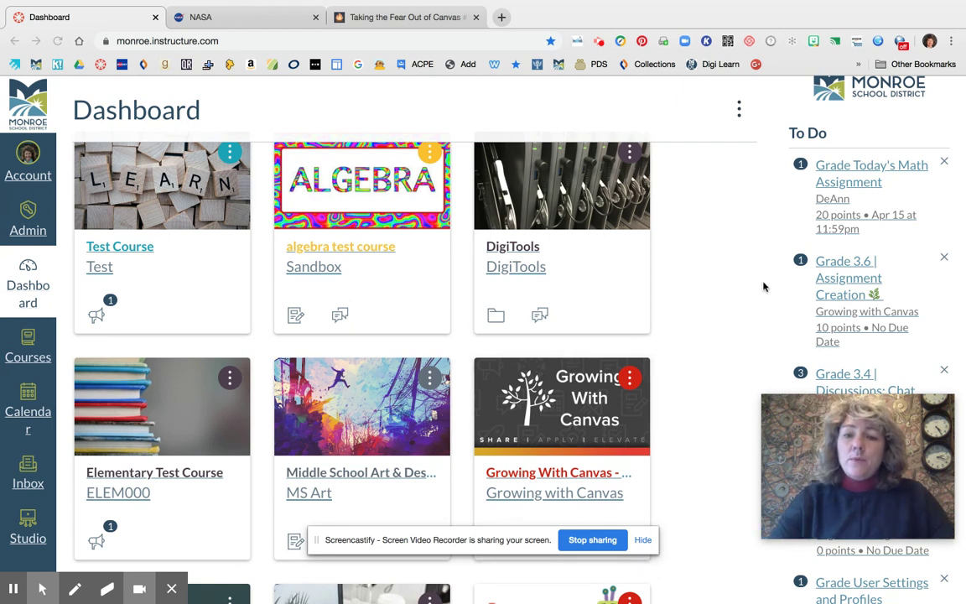
Open Canvas Commons from the Canvas dashboard.
{"action": "scroll", "coordinate": [734, 282], "scroll_direction": "down", "scroll_amount": 1}
{"action": "scroll", "coordinate": [735, 277], "scroll_direction": "down", "scroll_amount": 2}
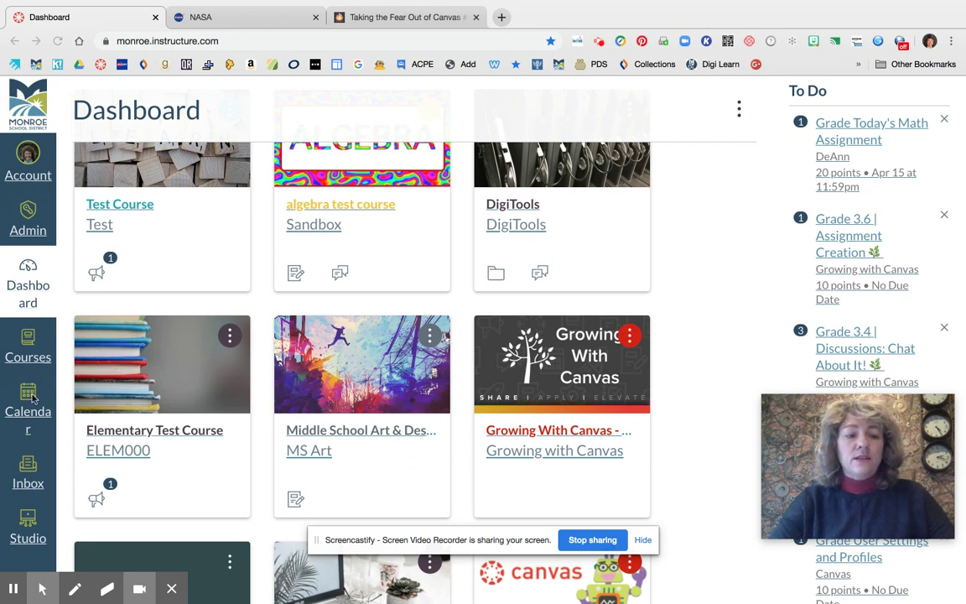
{"action": "scroll", "coordinate": [30, 411], "scroll_direction": "down", "scroll_amount": 3}
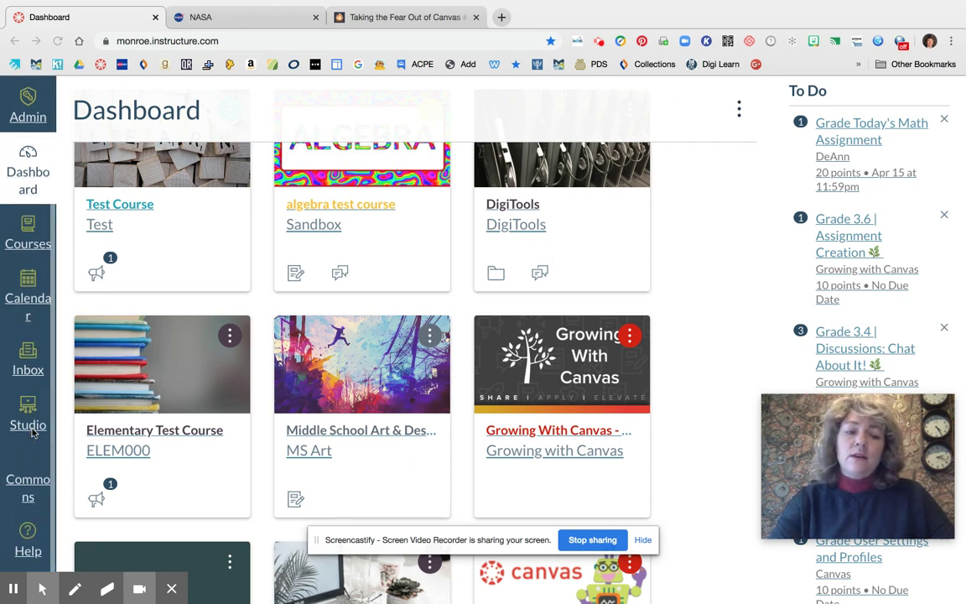
{"action": "left_click", "coordinate": [29, 489]}
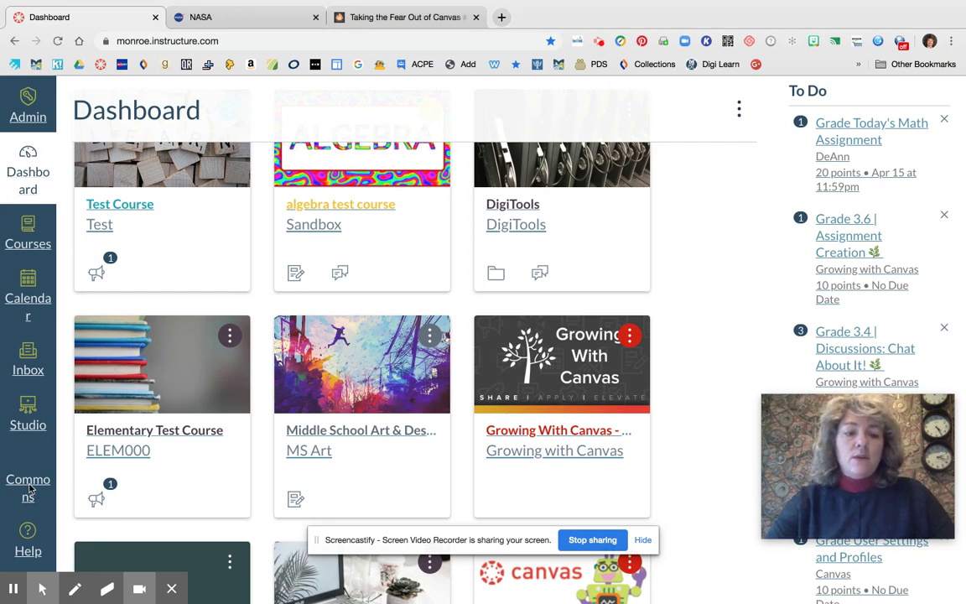
{"action": "left_click", "coordinate": [29, 489]}
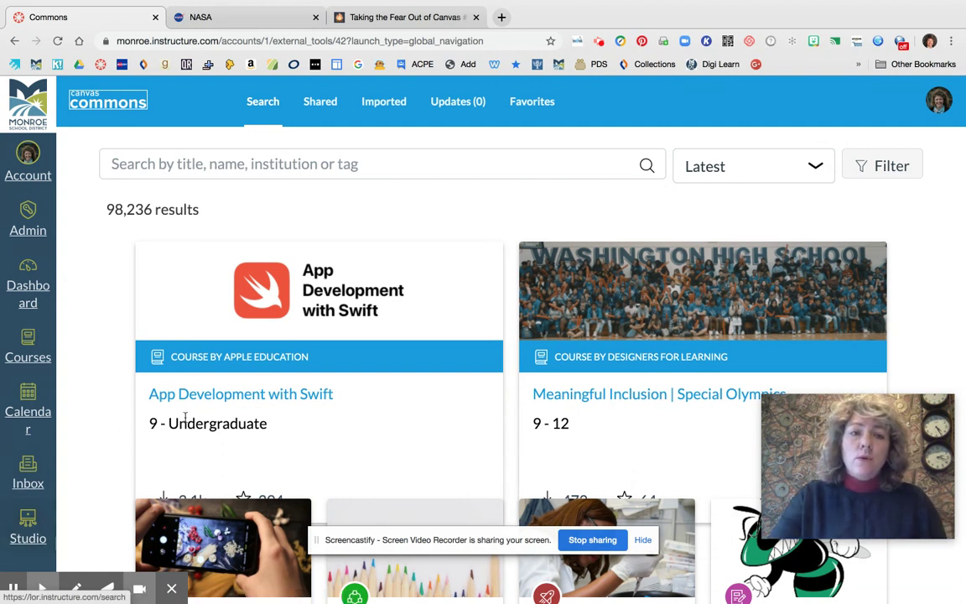
Browse the latest shared resources in Commons, examining their resource types, titles and grade levels.
{"action": "scroll", "coordinate": [401, 252], "scroll_direction": "down", "scroll_amount": 2}
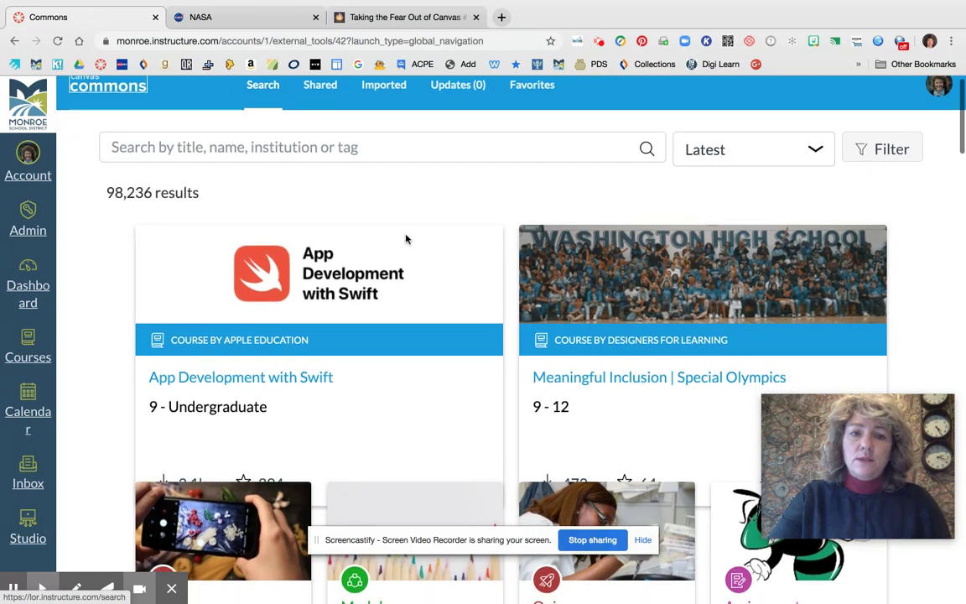
{"action": "scroll", "coordinate": [401, 252], "scroll_direction": "down", "scroll_amount": 5}
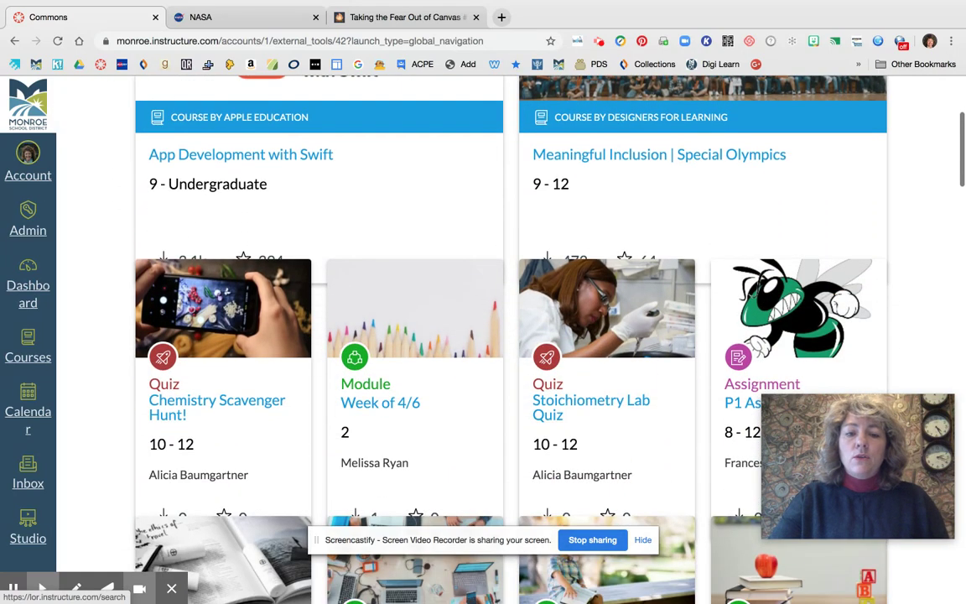
{"action": "scroll", "coordinate": [495, 306], "scroll_direction": "down", "scroll_amount": 1}
{"action": "scroll", "coordinate": [495, 307], "scroll_direction": "down", "scroll_amount": 1}
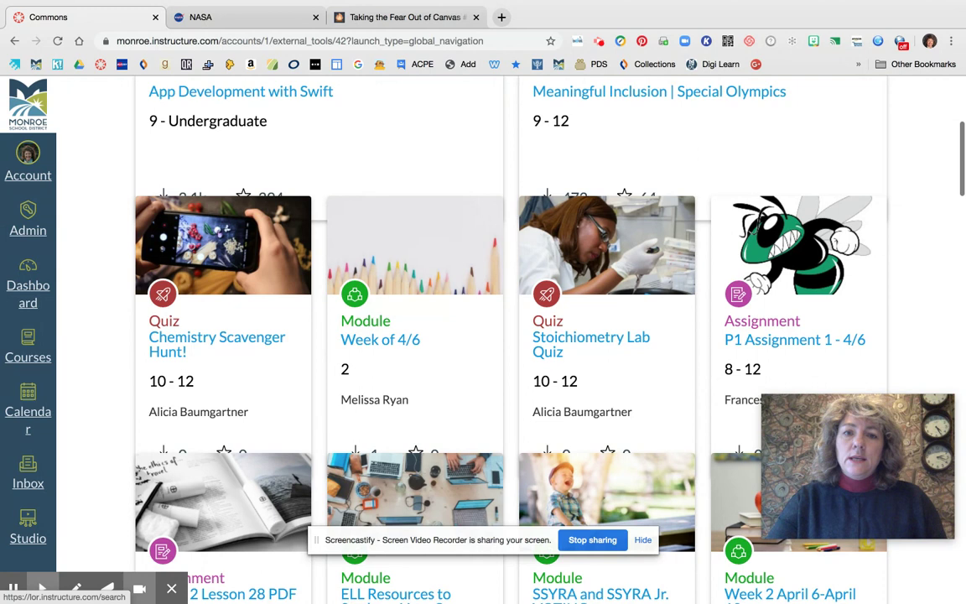
{"action": "scroll", "coordinate": [494, 306], "scroll_direction": "down", "scroll_amount": 1}
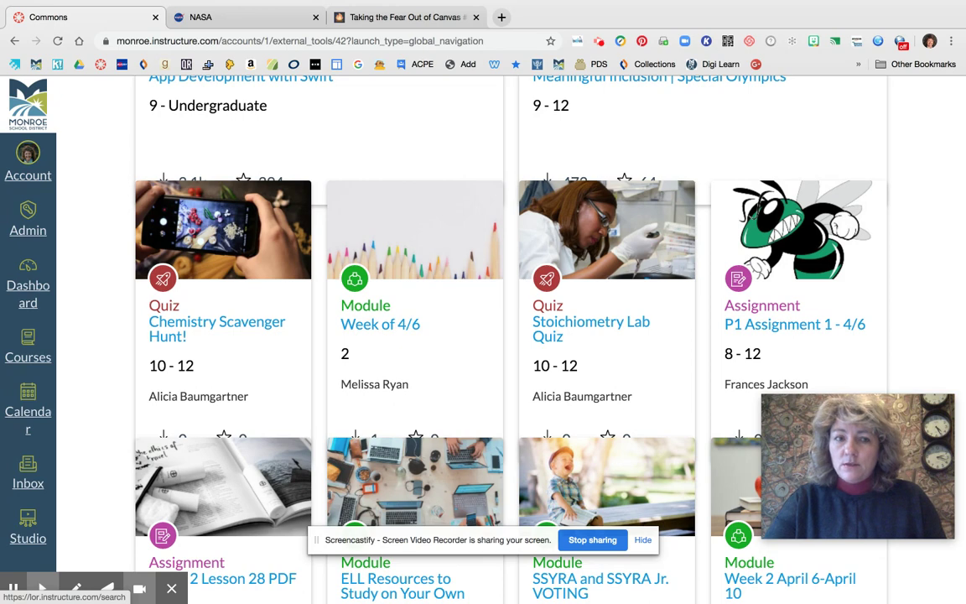
{"action": "scroll", "coordinate": [380, 232], "scroll_direction": "down", "scroll_amount": 3}
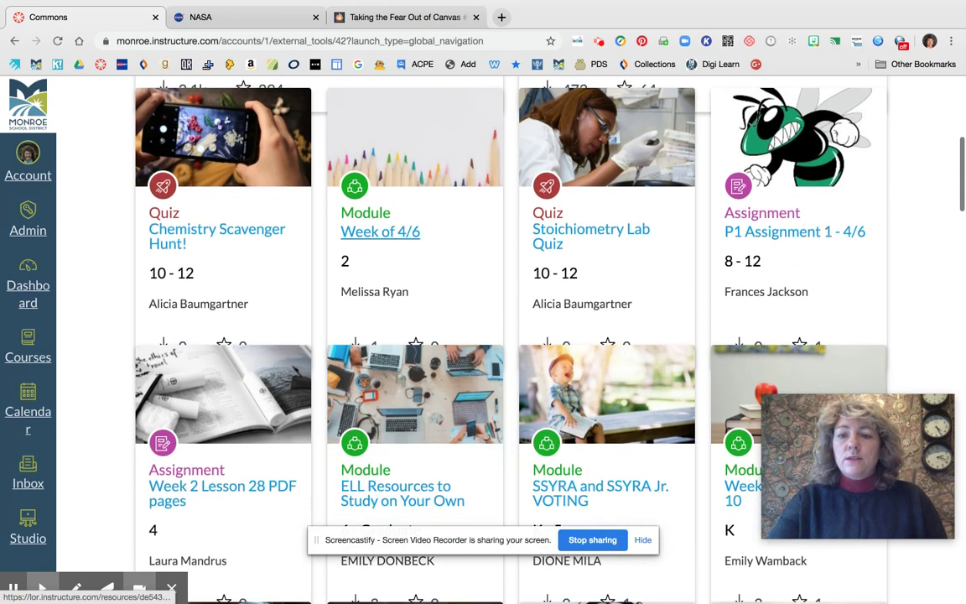
{"action": "scroll", "coordinate": [380, 232], "scroll_direction": "down", "scroll_amount": 1}
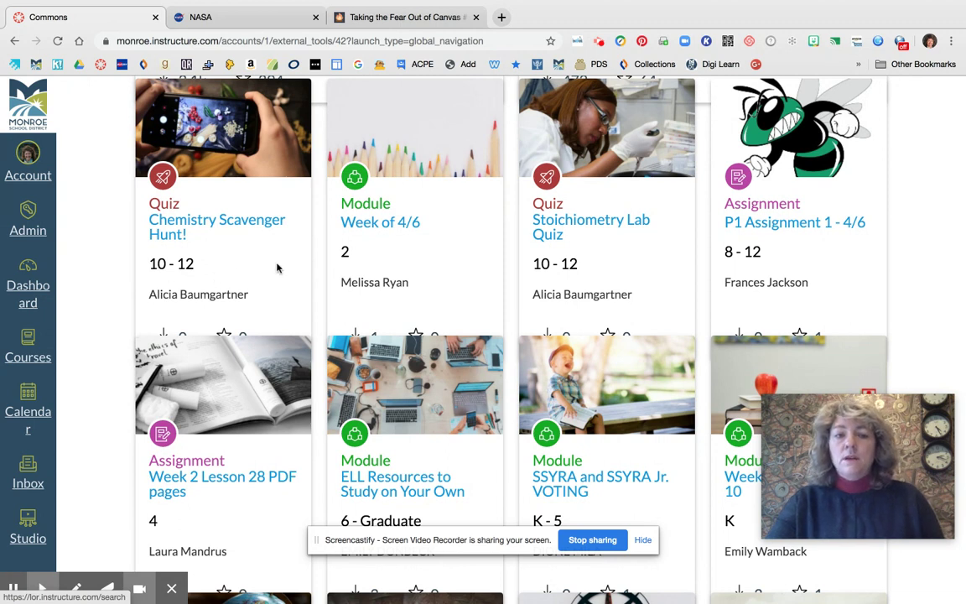
{"action": "scroll", "coordinate": [278, 267], "scroll_direction": "down", "scroll_amount": 3}
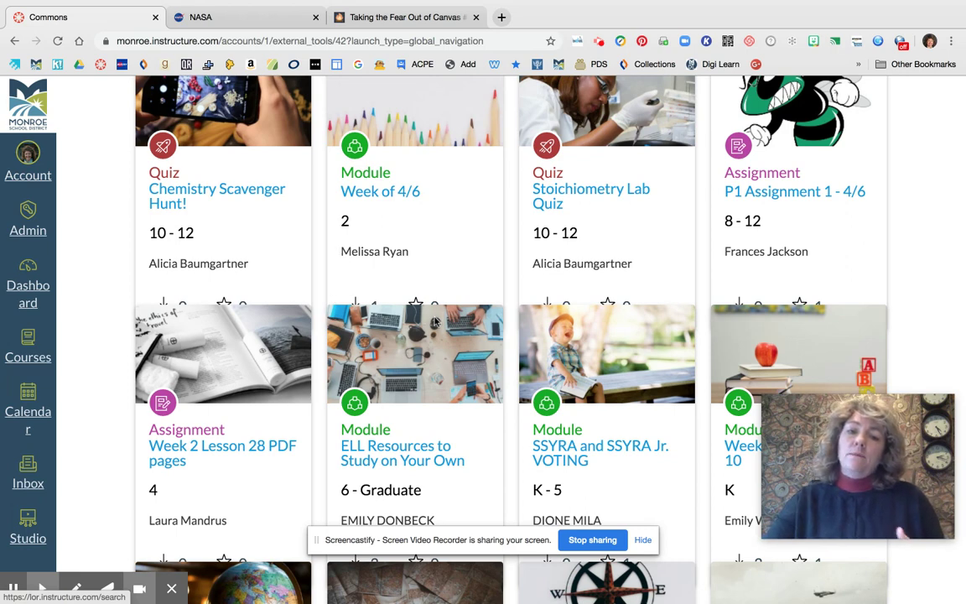
{"action": "scroll", "coordinate": [504, 336], "scroll_direction": "down", "scroll_amount": 2}
{"action": "scroll", "coordinate": [503, 336], "scroll_direction": "down", "scroll_amount": 3}
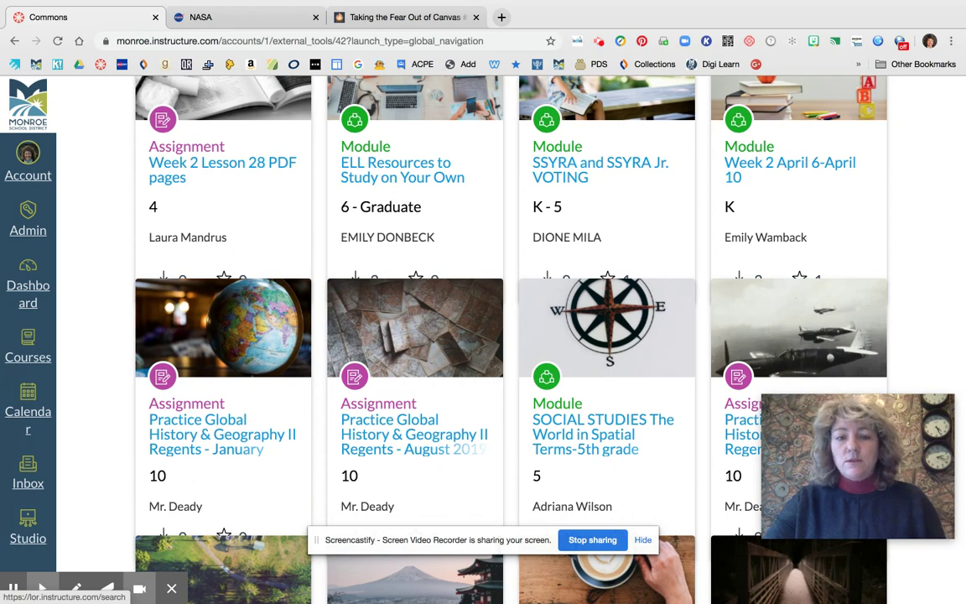
{"action": "scroll", "coordinate": [504, 336], "scroll_direction": "down", "scroll_amount": 2}
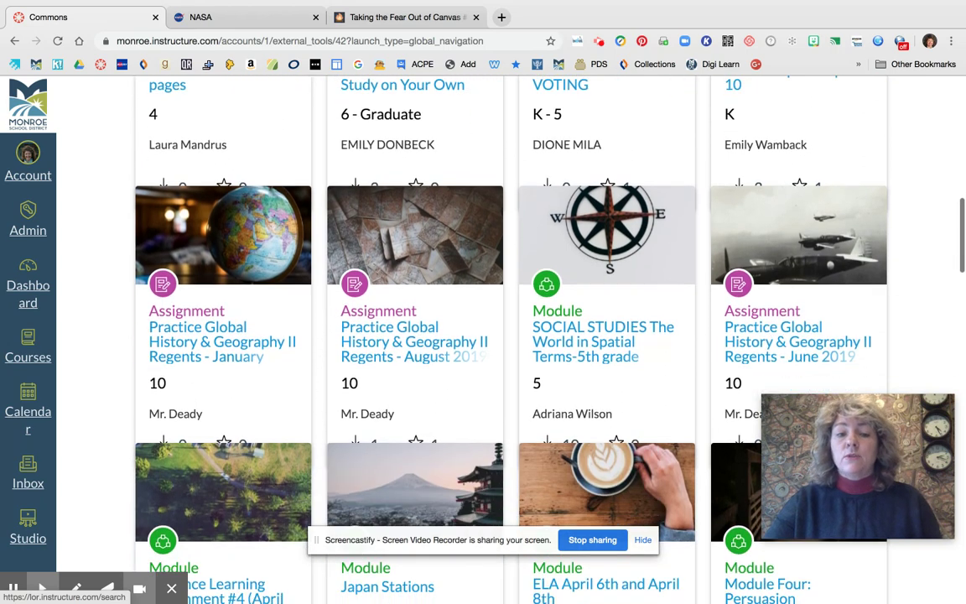
{"action": "scroll", "coordinate": [504, 335], "scroll_direction": "down", "scroll_amount": 5}
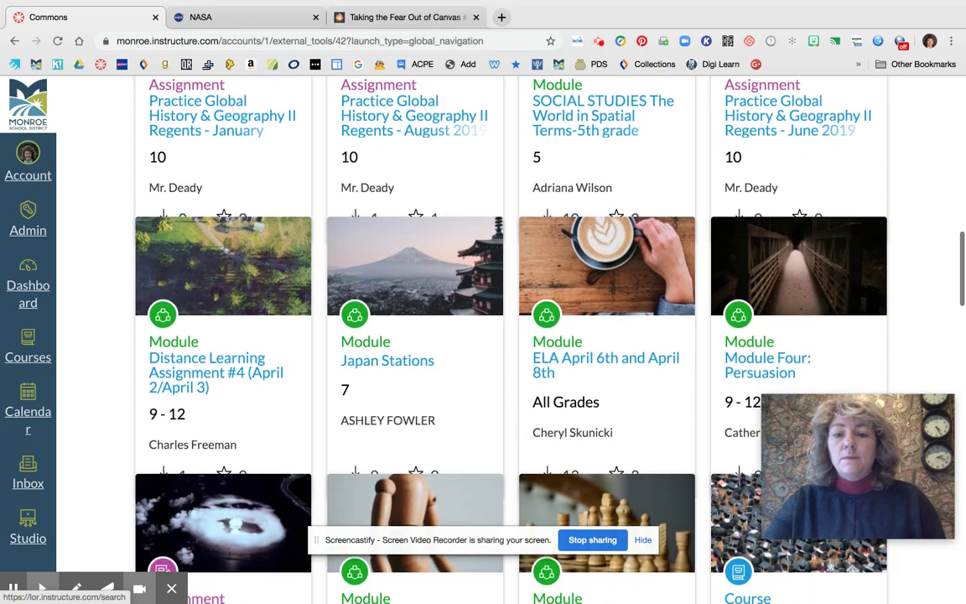
{"action": "scroll", "coordinate": [503, 335], "scroll_direction": "down", "scroll_amount": 1}
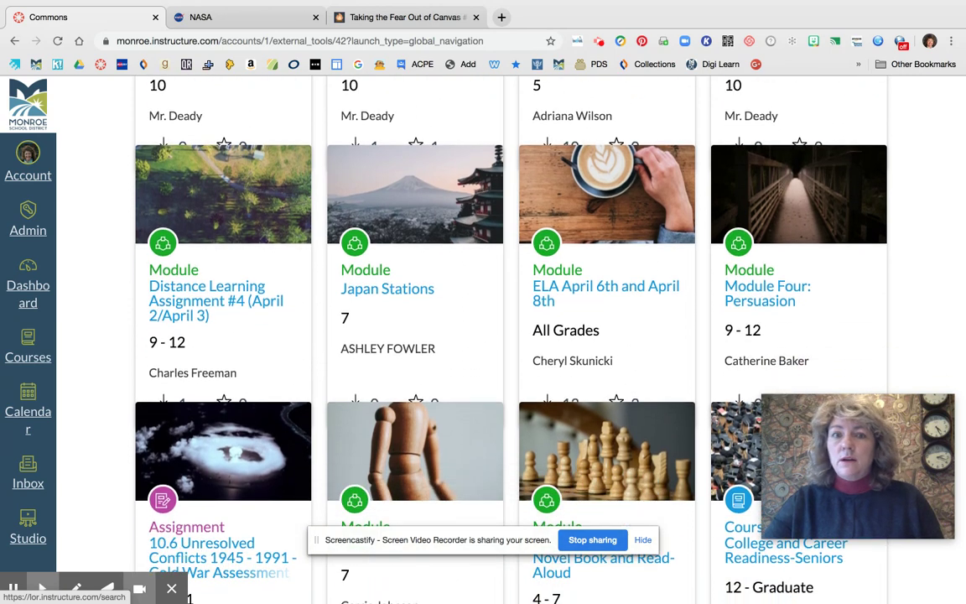
{"action": "scroll", "coordinate": [494, 336], "scroll_direction": "up", "scroll_amount": 5}
{"action": "scroll", "coordinate": [495, 336], "scroll_direction": "up", "scroll_amount": 5}
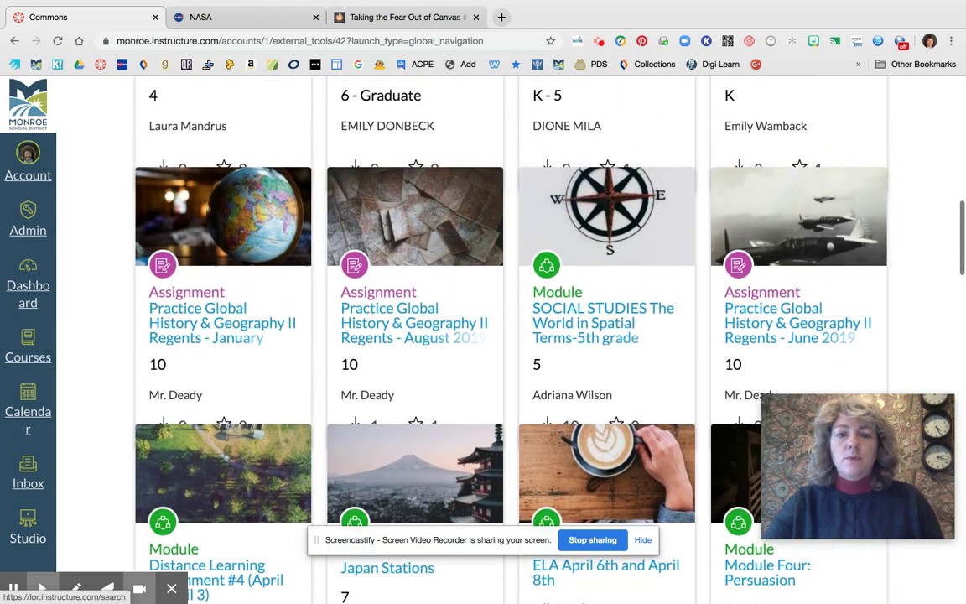
{"action": "scroll", "coordinate": [435, 321], "scroll_direction": "up", "scroll_amount": 7}
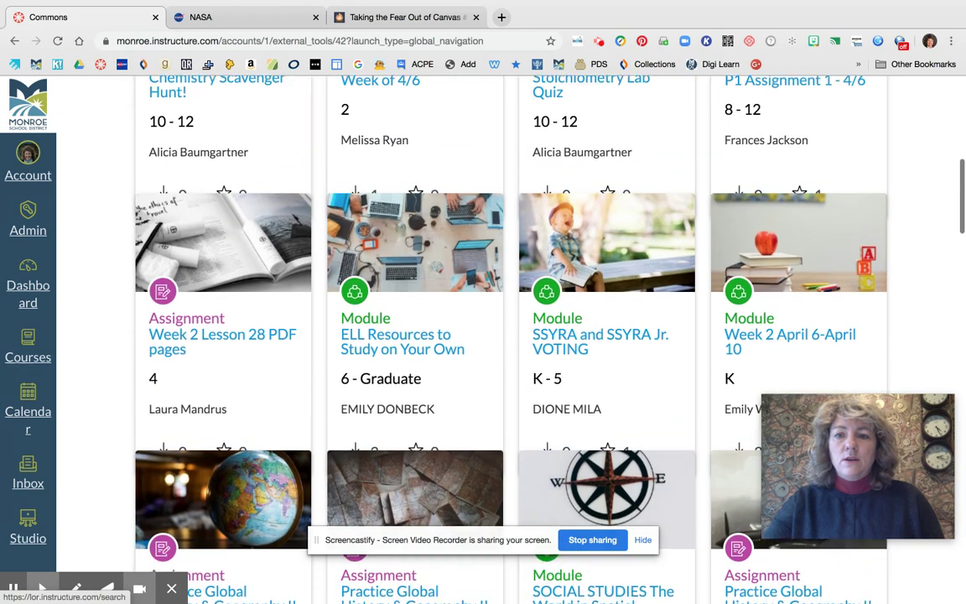
{"action": "scroll", "coordinate": [435, 321], "scroll_direction": "up", "scroll_amount": 9}
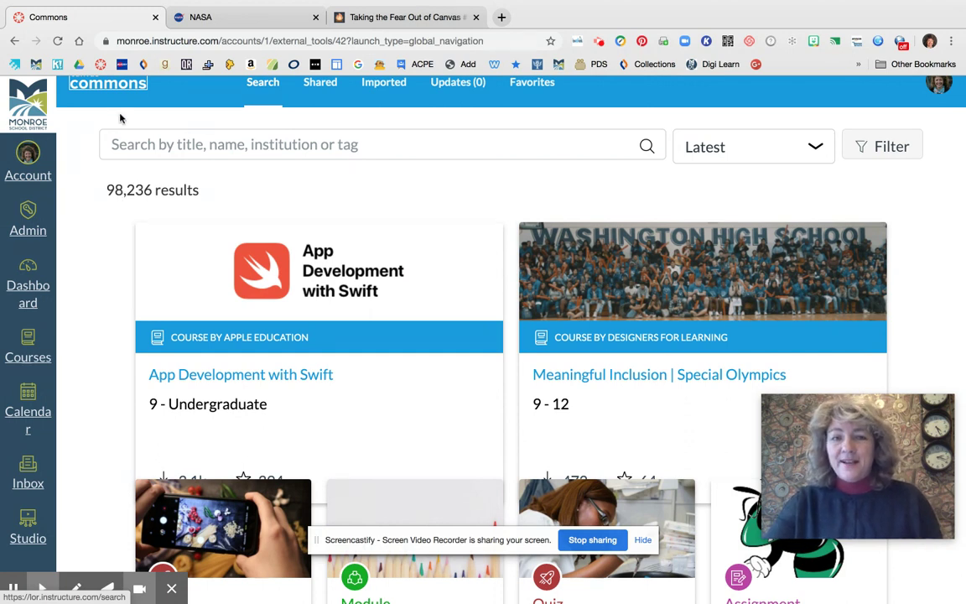
Search Commons for "k" and look through the types and grade levels of the matching resources.
{"action": "left_click", "coordinate": [193, 144]}
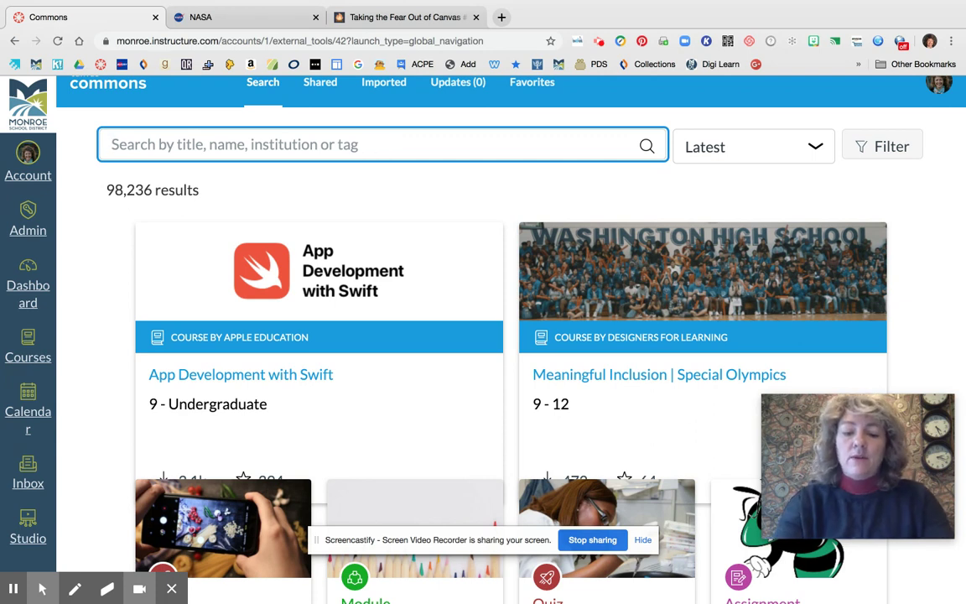
{"action": "type", "text": "k"}
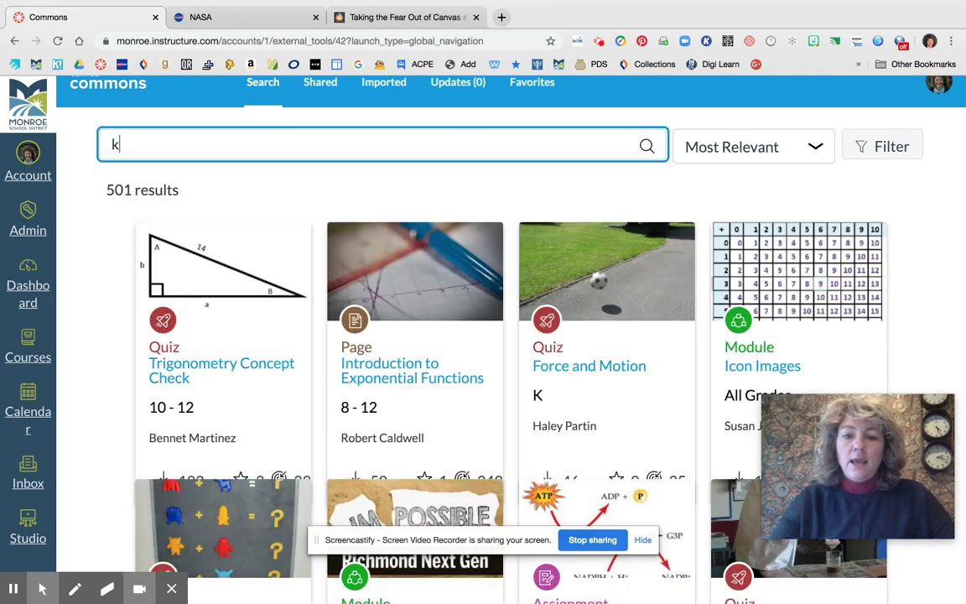
{"action": "scroll", "coordinate": [660, 367], "scroll_direction": "down", "scroll_amount": 3}
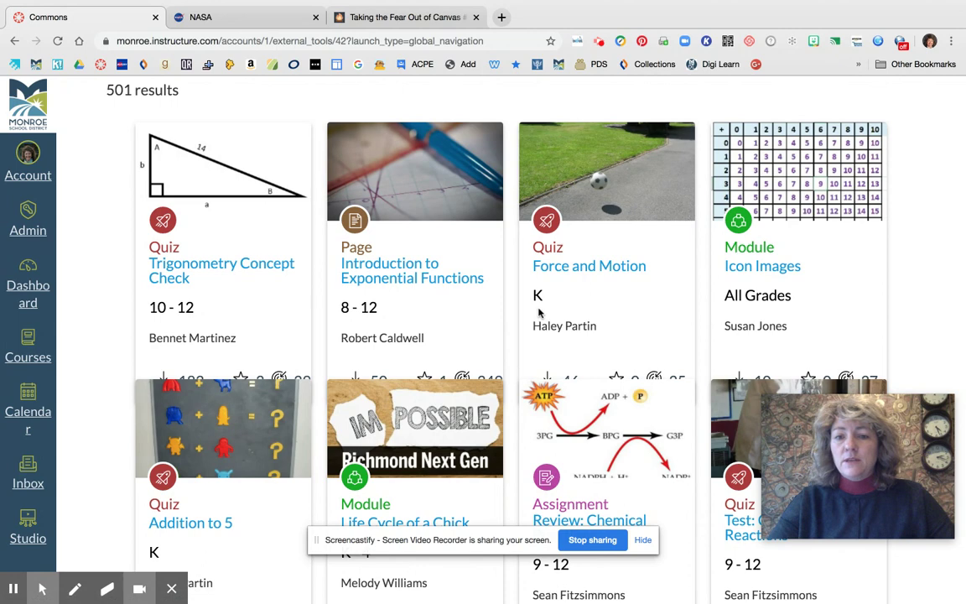
{"action": "scroll", "coordinate": [551, 309], "scroll_direction": "down", "scroll_amount": 2}
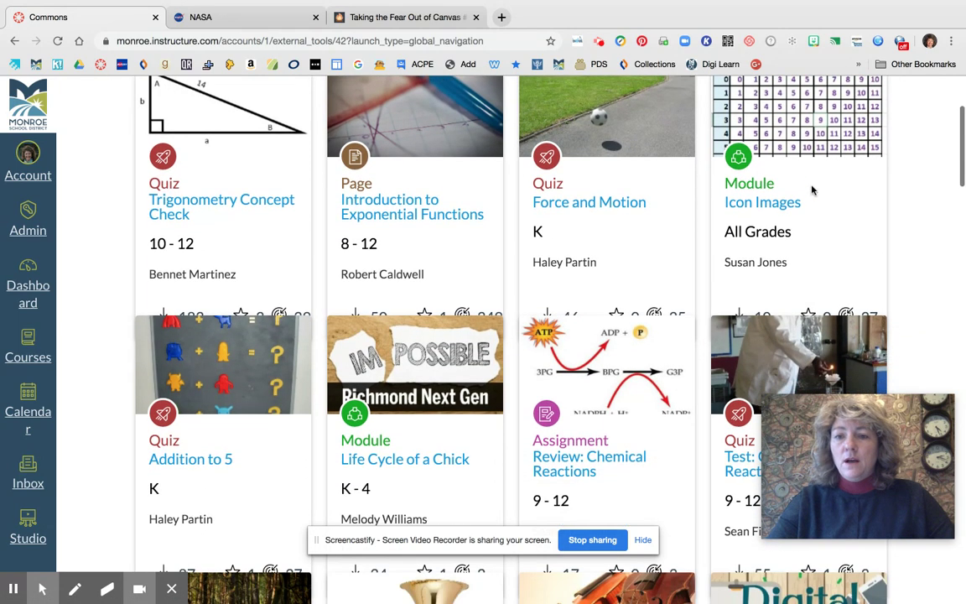
{"action": "scroll", "coordinate": [786, 256], "scroll_direction": "down", "scroll_amount": 4}
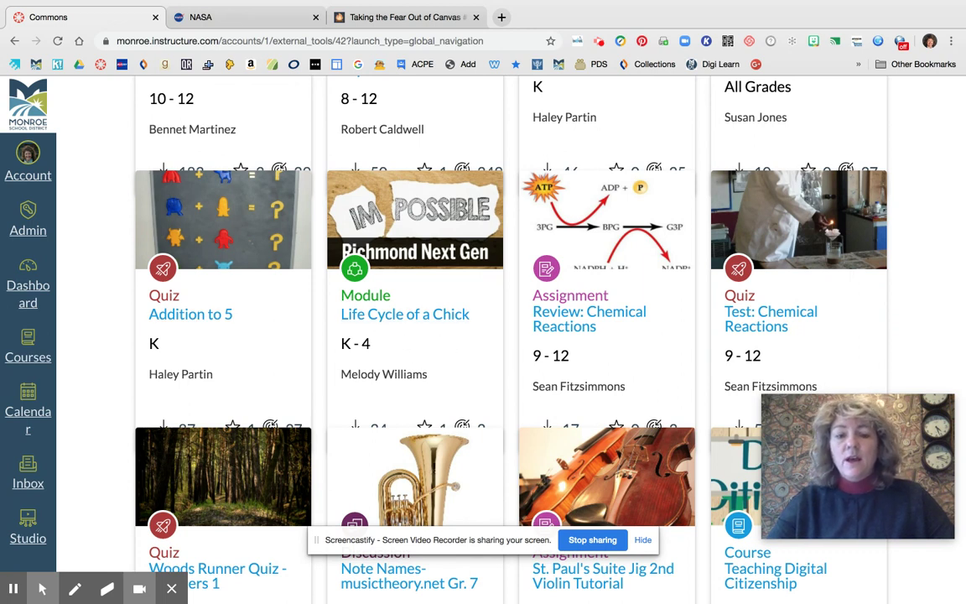
{"action": "scroll", "coordinate": [495, 305], "scroll_direction": "down", "scroll_amount": 3}
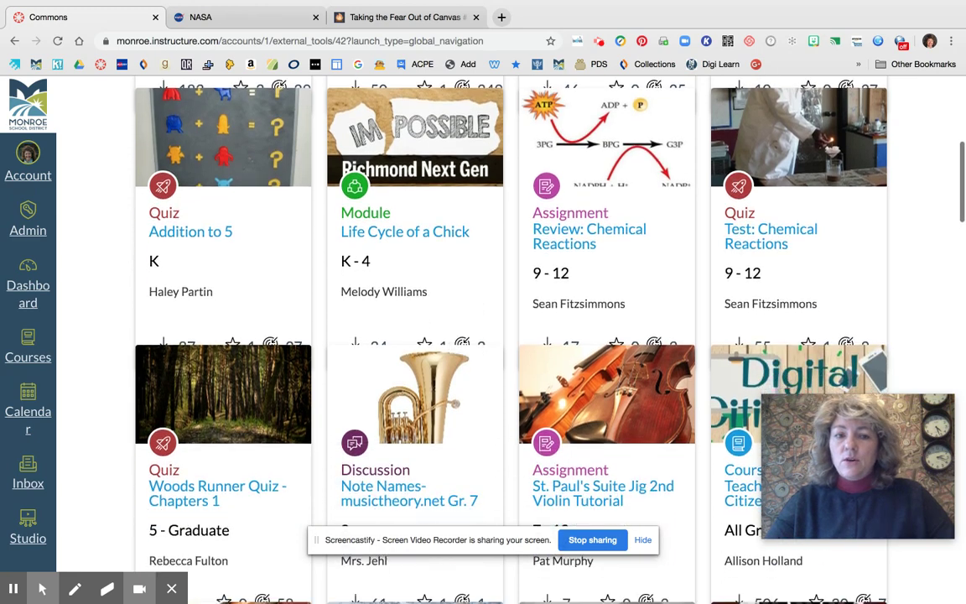
{"action": "scroll", "coordinate": [320, 308], "scroll_direction": "up", "scroll_amount": 10}
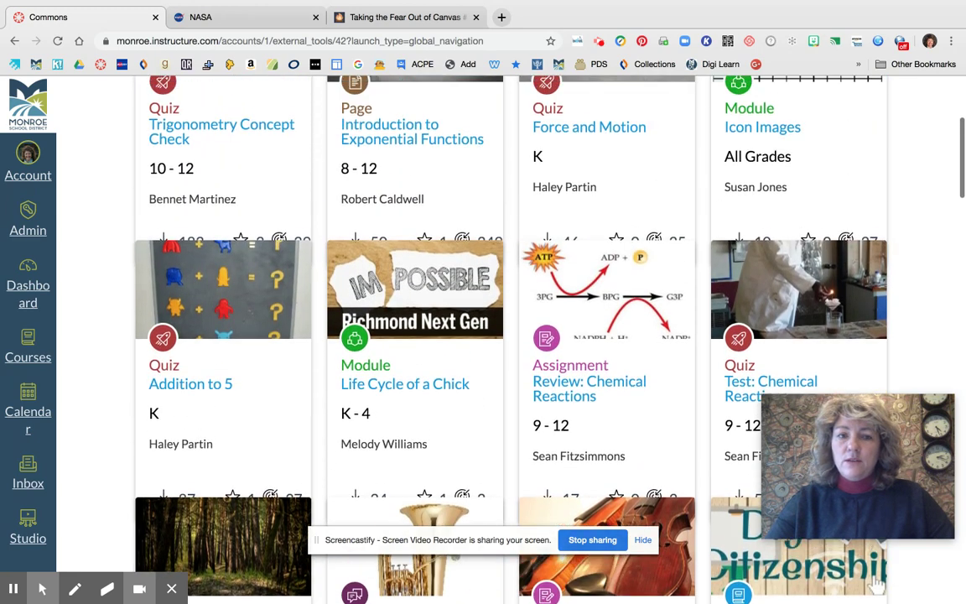
Replace the Commons search term with "washington state history" and run the search.
{"action": "key", "text": "BackSpace"}
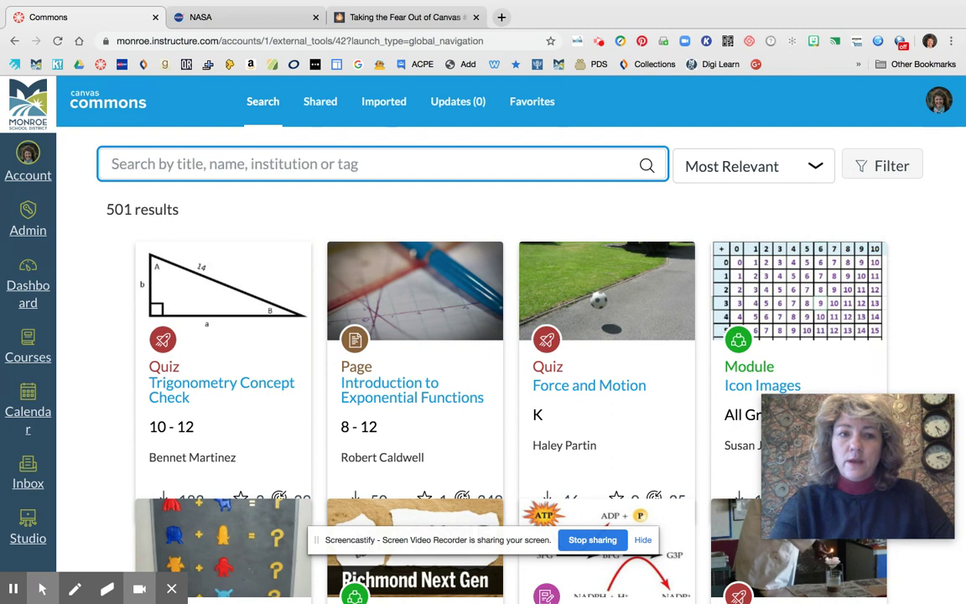
{"action": "type", "text": "washington st"}
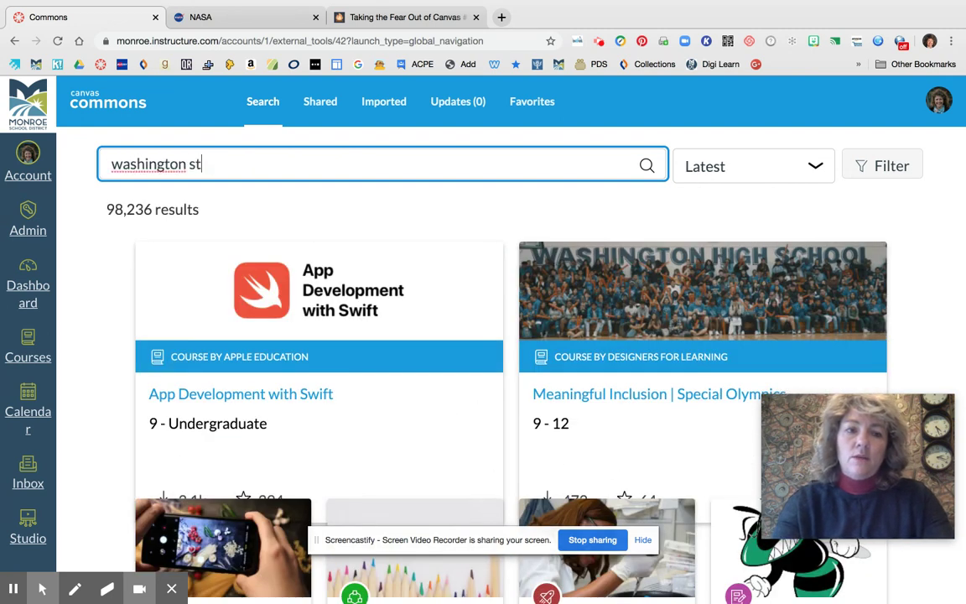
{"action": "type", "text": "ate history"}
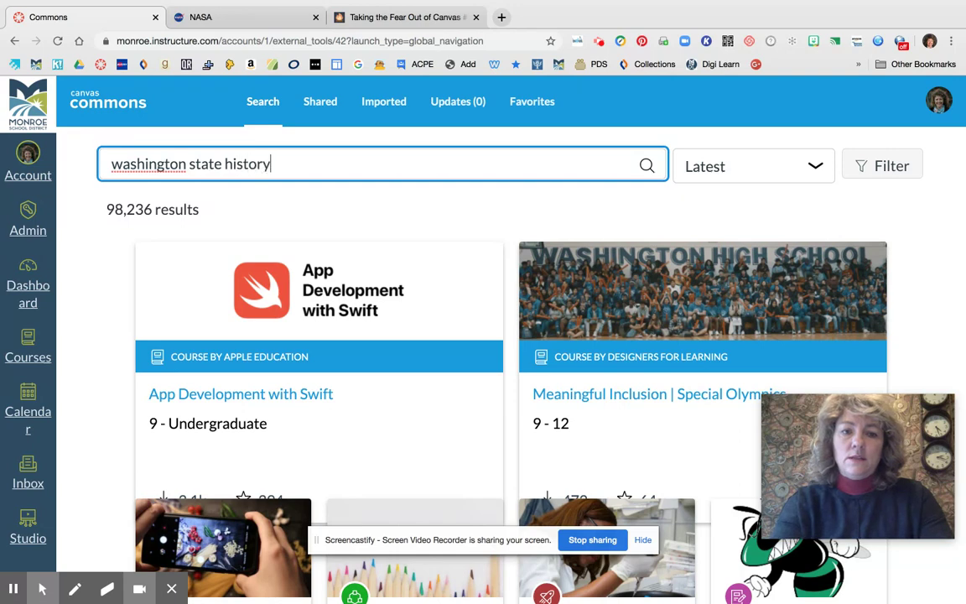
{"action": "key", "text": "Return"}
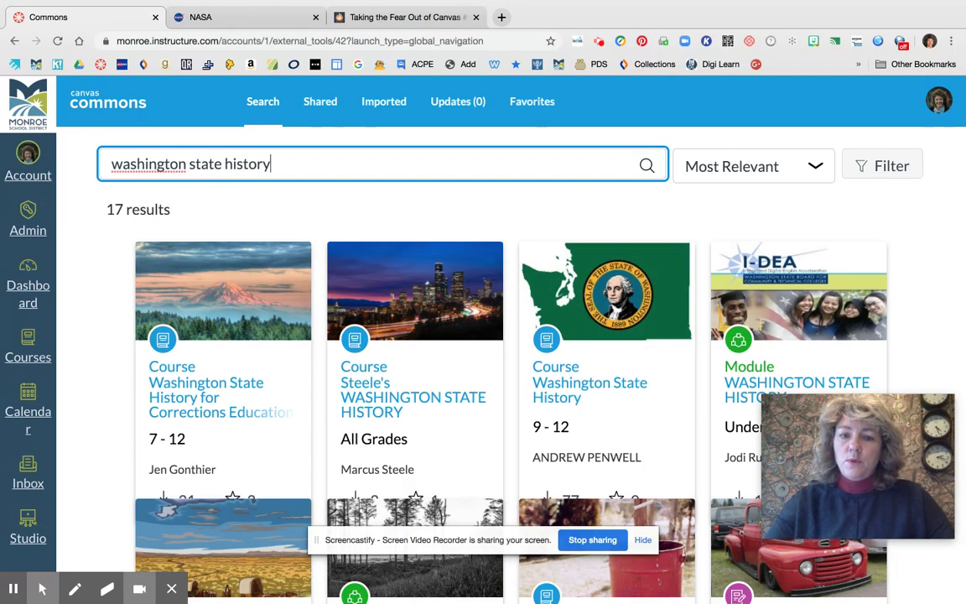
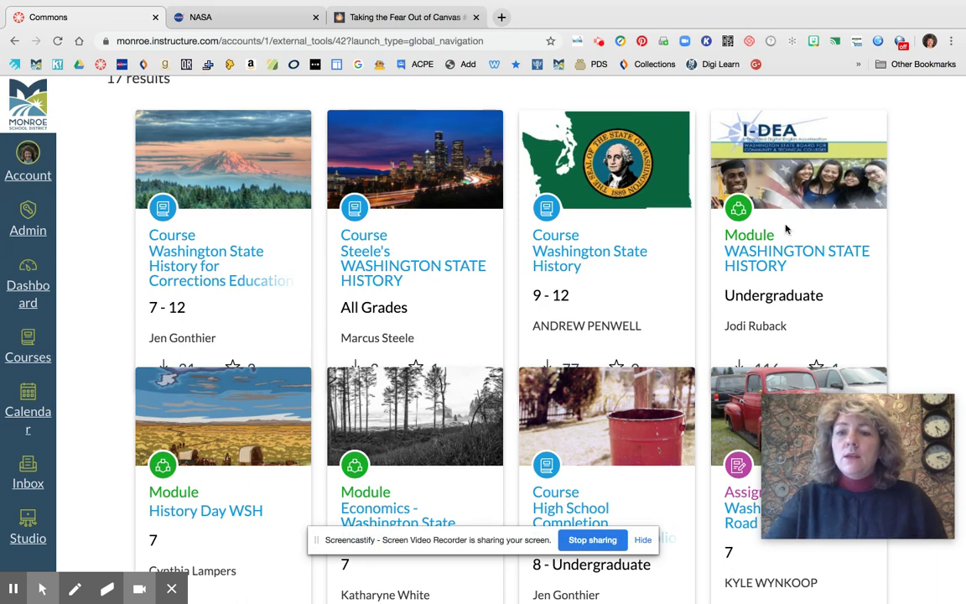
Review the Washington state history courses, modules, quizzes and assignments, checking their grade levels and download counts.
{"action": "scroll", "coordinate": [709, 214], "scroll_direction": "down", "scroll_amount": 2}
{"action": "scroll", "coordinate": [884, 300], "scroll_direction": "down", "scroll_amount": 5}
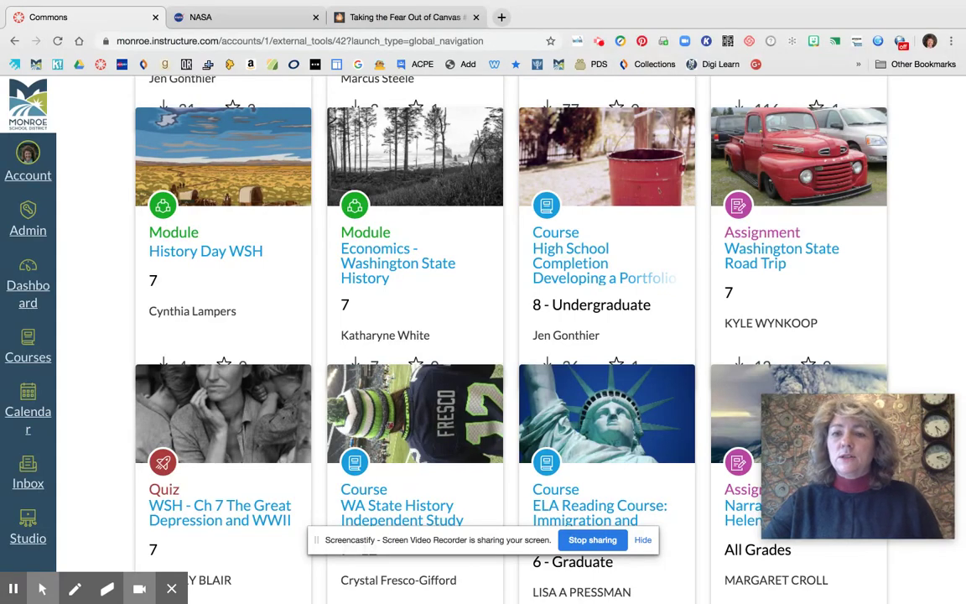
{"action": "scroll", "coordinate": [802, 240], "scroll_direction": "down", "scroll_amount": 3}
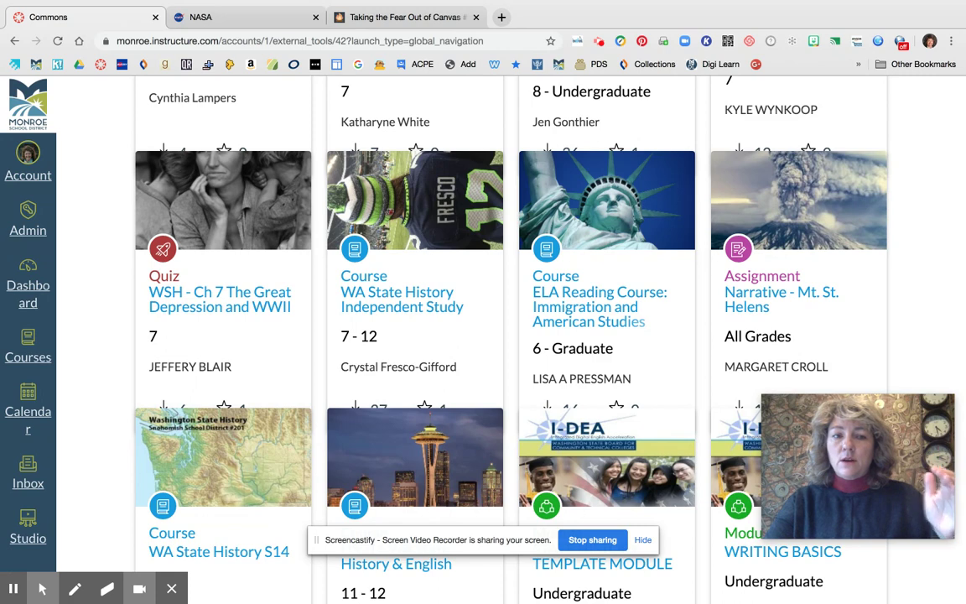
{"action": "scroll", "coordinate": [845, 326], "scroll_direction": "down", "scroll_amount": 2}
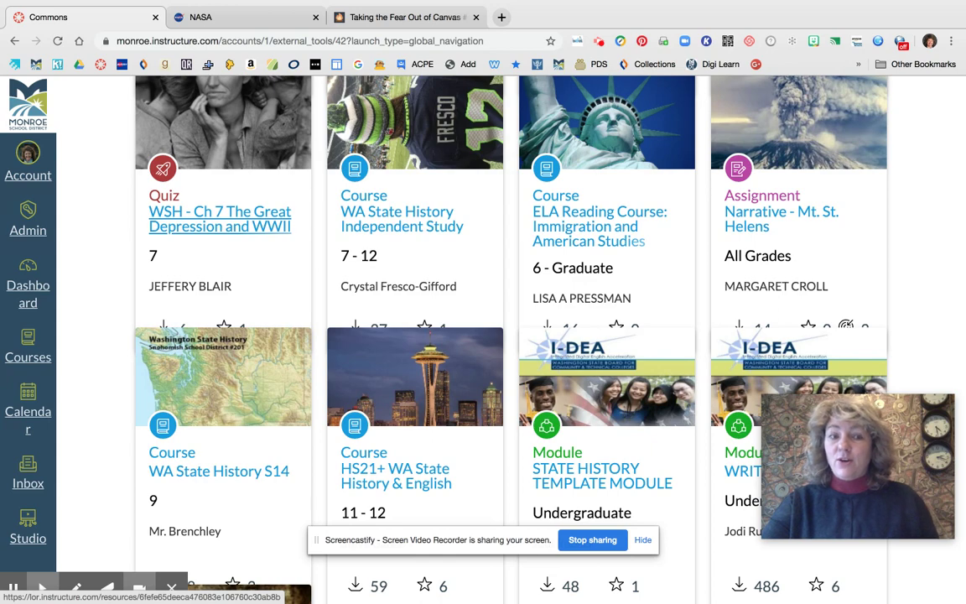
{"action": "scroll", "coordinate": [220, 218], "scroll_direction": "down", "scroll_amount": 1}
{"action": "scroll", "coordinate": [220, 218], "scroll_direction": "up", "scroll_amount": 7}
{"action": "scroll", "coordinate": [220, 219], "scroll_direction": "up", "scroll_amount": 3}
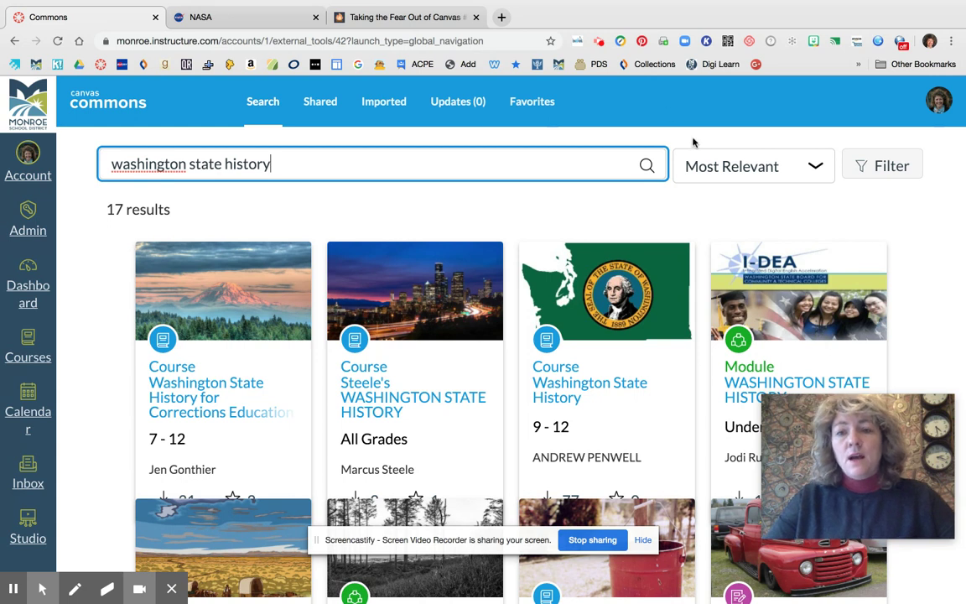
Check the sorting options for the Washington state history results and filter them to 3rd grade resources.
{"action": "left_click", "coordinate": [811, 163]}
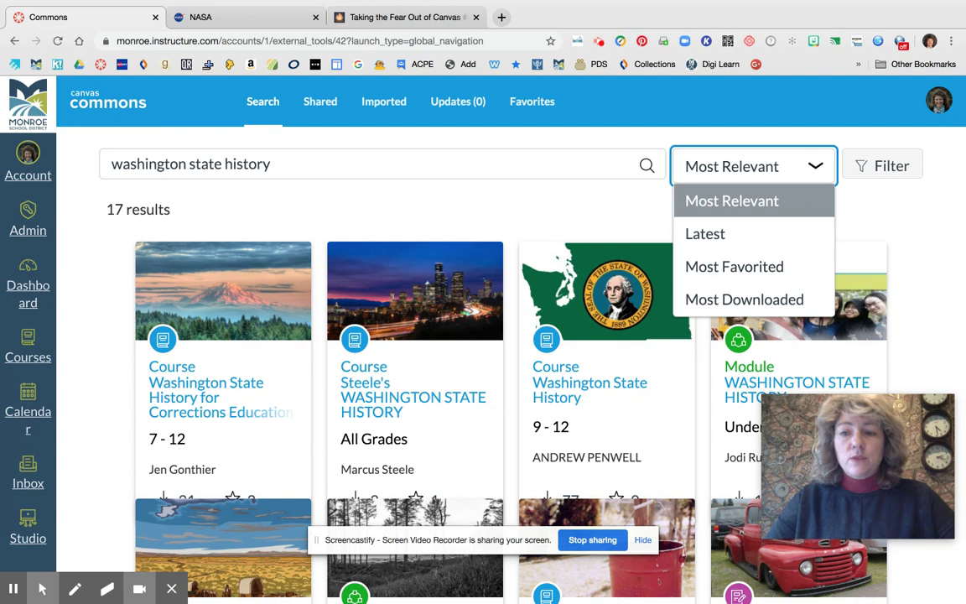
{"action": "left_click", "coordinate": [880, 165]}
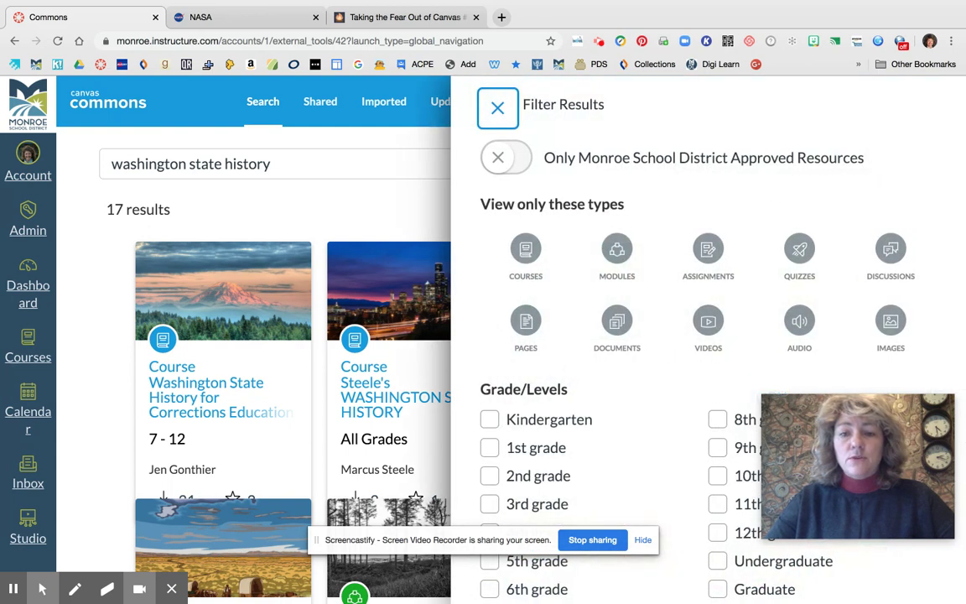
{"action": "scroll", "coordinate": [709, 336], "scroll_direction": "down", "scroll_amount": 3}
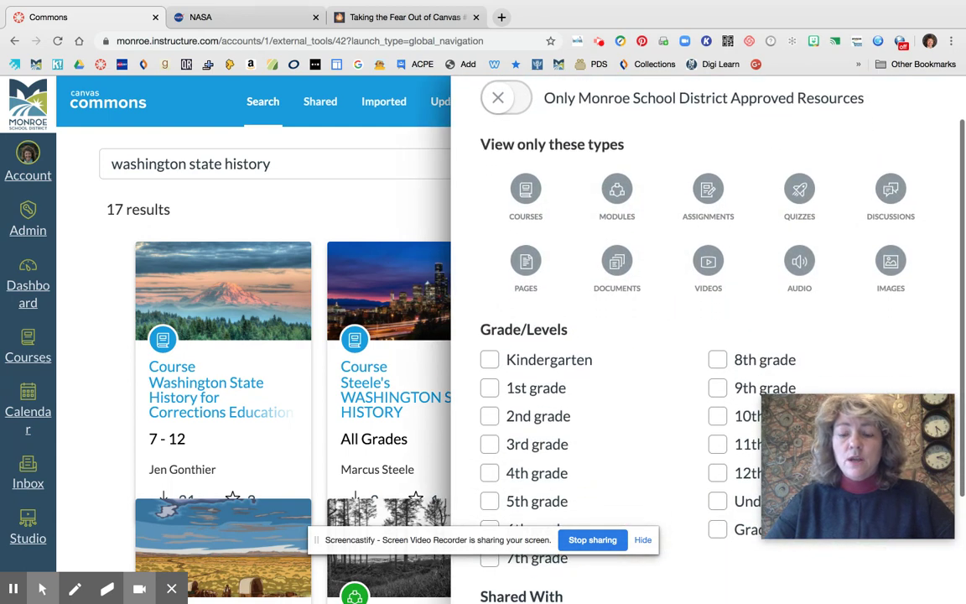
{"action": "scroll", "coordinate": [800, 134], "scroll_direction": "down", "scroll_amount": 2}
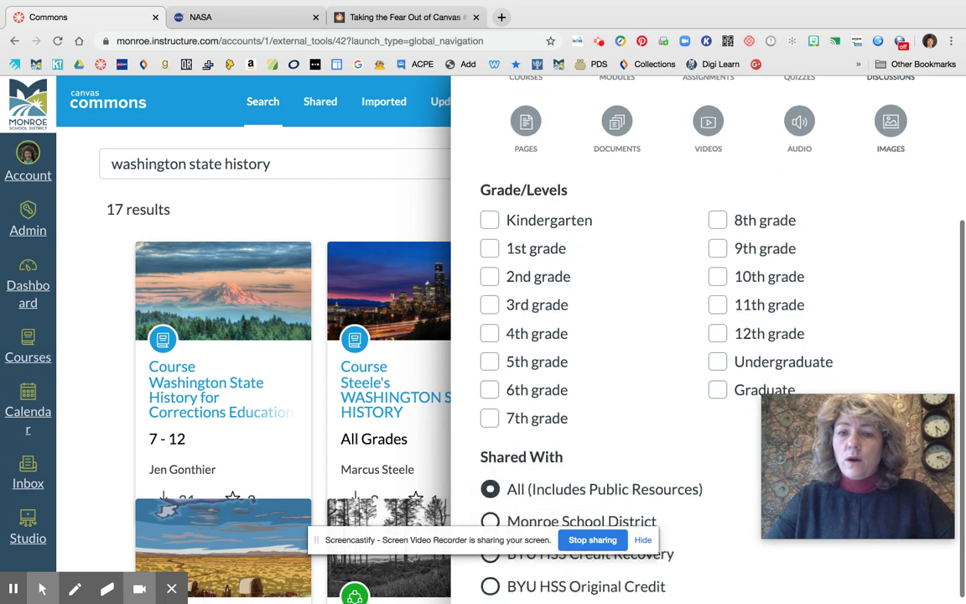
{"action": "left_click", "coordinate": [490, 305]}
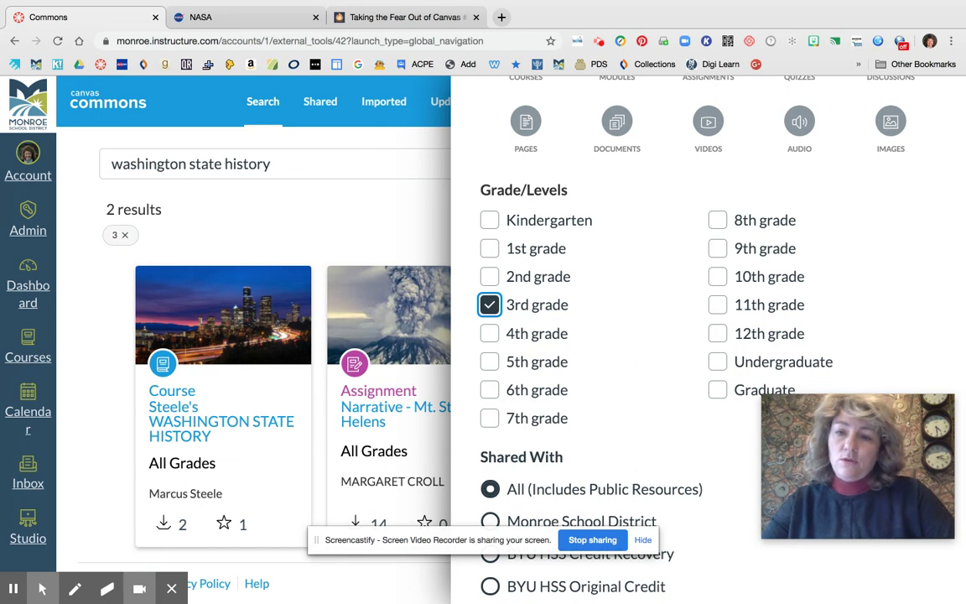
Review the resource type, grade level and Shared With filter options, and close the filter settings.
{"action": "scroll", "coordinate": [578, 238], "scroll_direction": "up", "scroll_amount": 2}
{"action": "scroll", "coordinate": [566, 214], "scroll_direction": "up", "scroll_amount": 1}
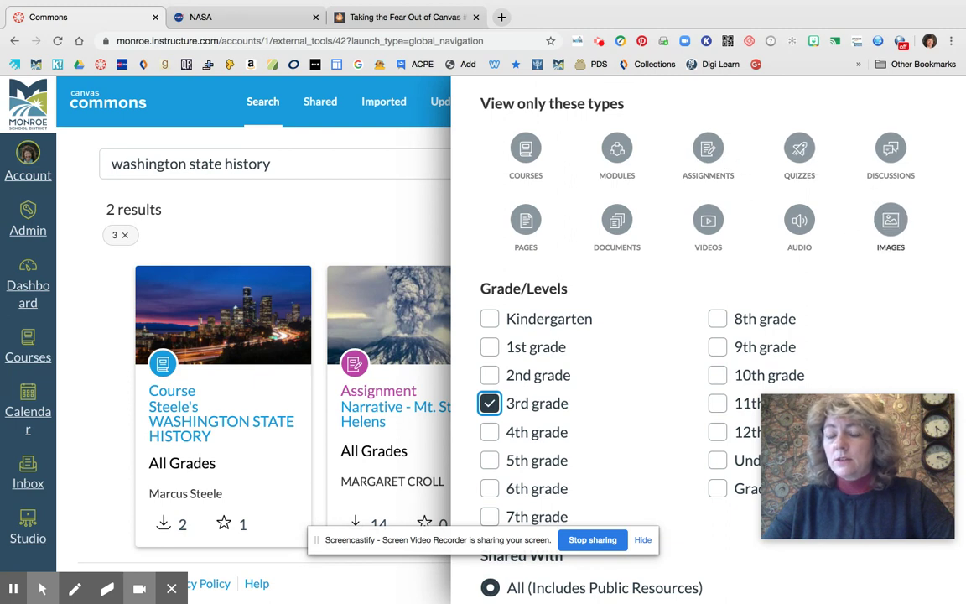
{"action": "scroll", "coordinate": [709, 268], "scroll_direction": "down", "scroll_amount": 2}
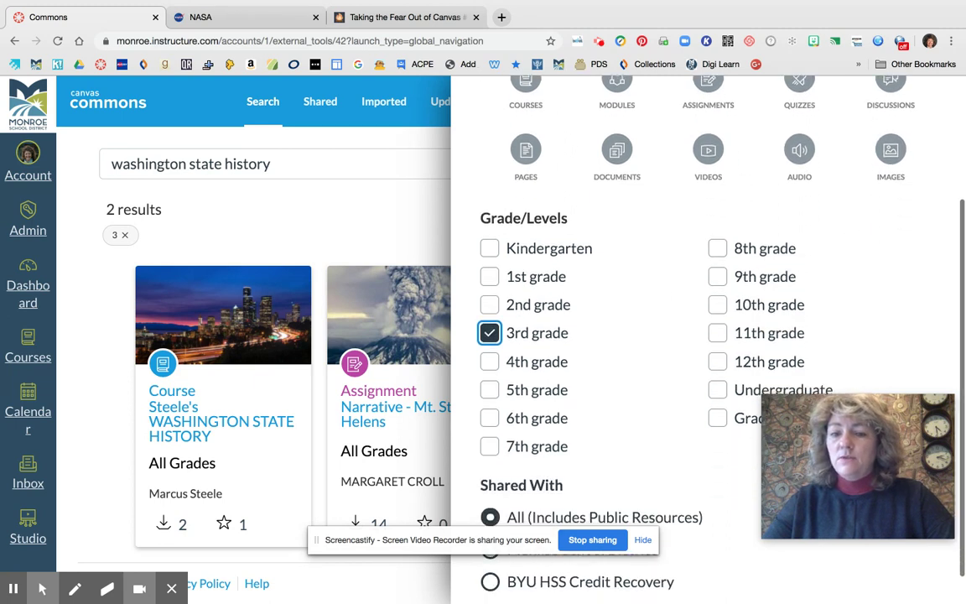
{"action": "scroll", "coordinate": [710, 336], "scroll_direction": "down", "scroll_amount": 1}
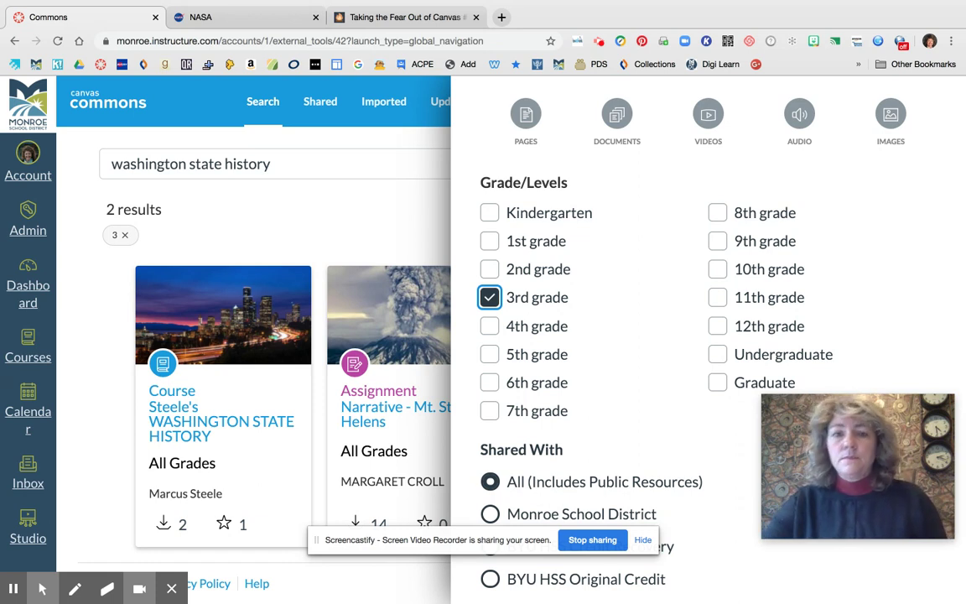
{"action": "left_click", "coordinate": [426, 244]}
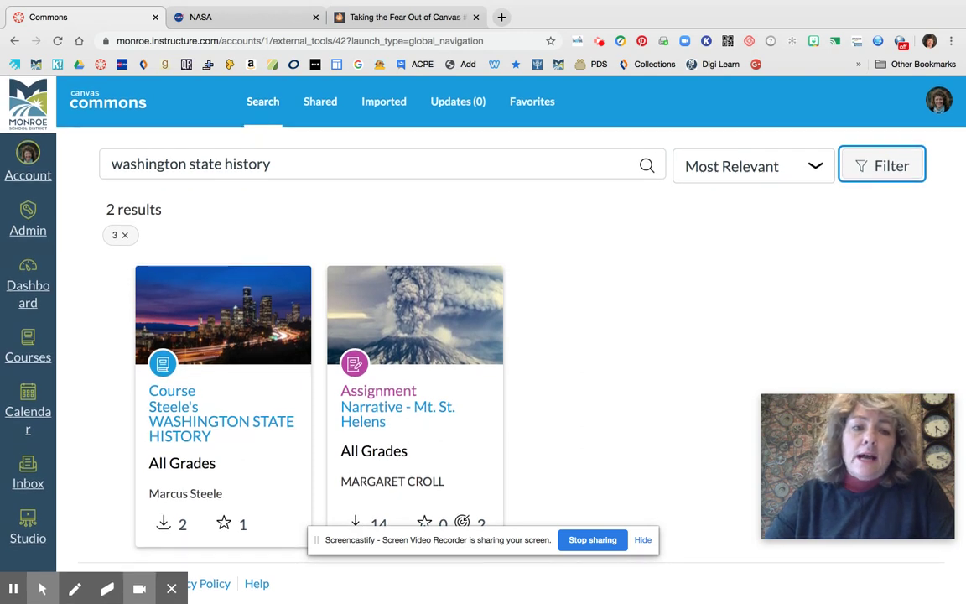
Return to the dashboard and open the teacher's own course, the one with the laptop and plant image.
{"action": "left_click", "coordinate": [30, 290]}
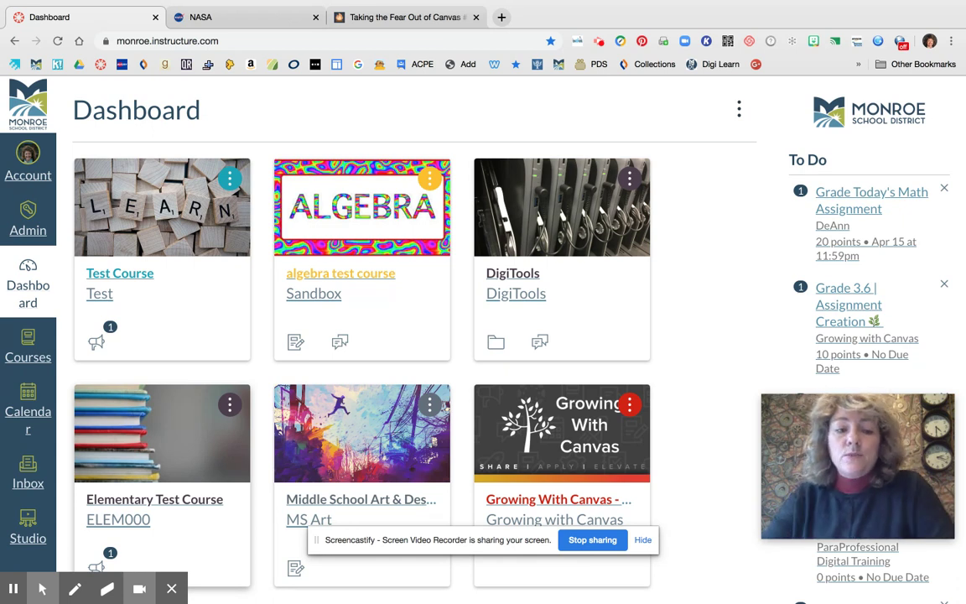
{"action": "scroll", "coordinate": [419, 336], "scroll_direction": "down", "scroll_amount": 2}
{"action": "scroll", "coordinate": [467, 336], "scroll_direction": "down", "scroll_amount": 1}
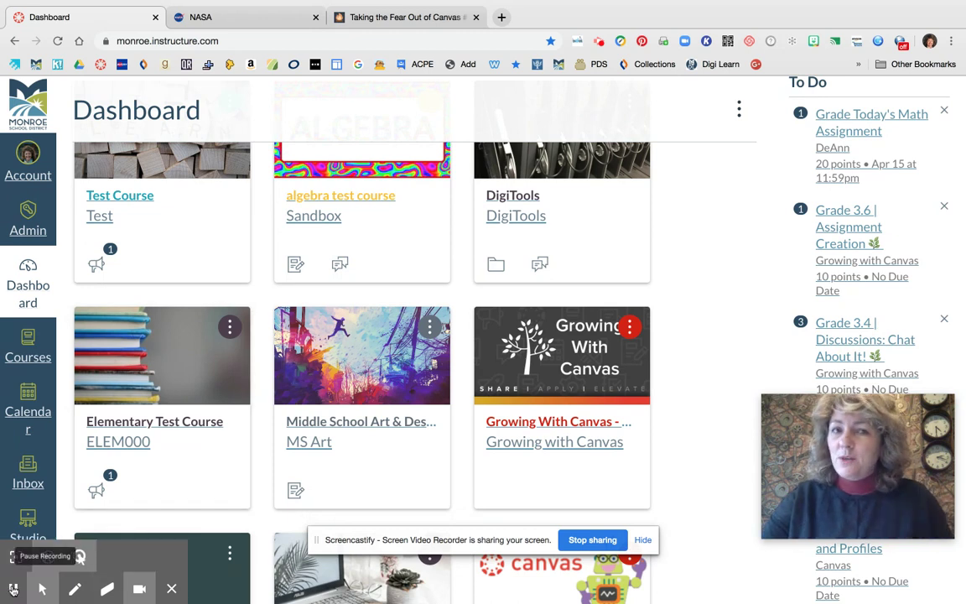
{"action": "scroll", "coordinate": [13, 587], "scroll_direction": "up", "scroll_amount": 2}
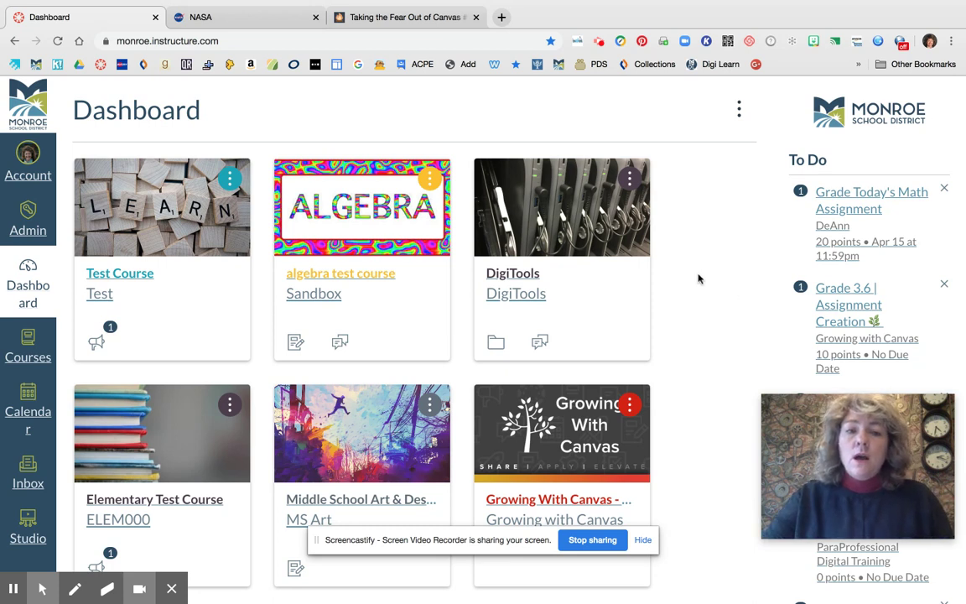
{"action": "scroll", "coordinate": [631, 252], "scroll_direction": "down", "scroll_amount": 1}
{"action": "scroll", "coordinate": [631, 252], "scroll_direction": "down", "scroll_amount": 1}
{"action": "scroll", "coordinate": [631, 252], "scroll_direction": "up", "scroll_amount": 1}
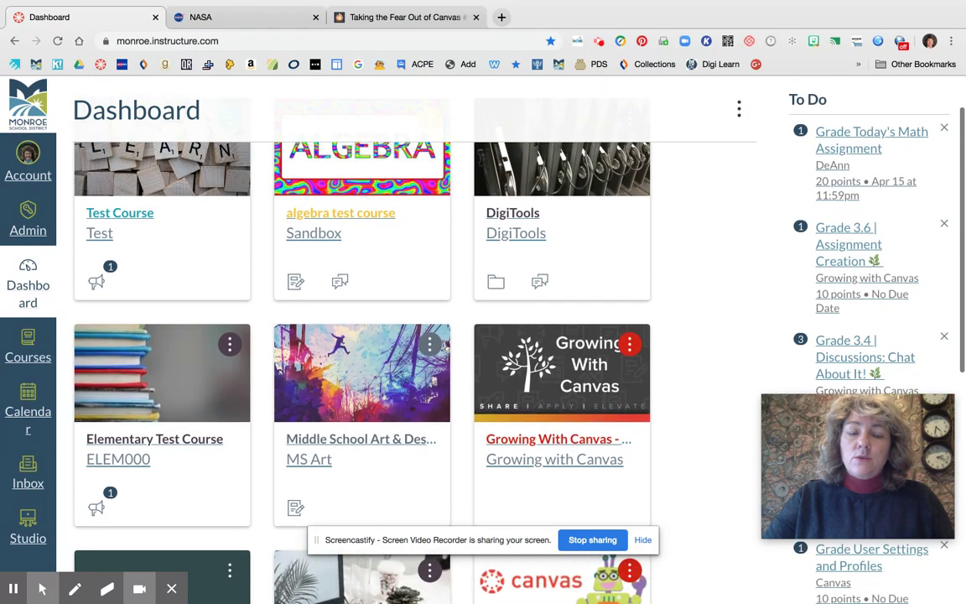
{"action": "scroll", "coordinate": [631, 251], "scroll_direction": "down", "scroll_amount": 2}
{"action": "scroll", "coordinate": [631, 252], "scroll_direction": "down", "scroll_amount": 2}
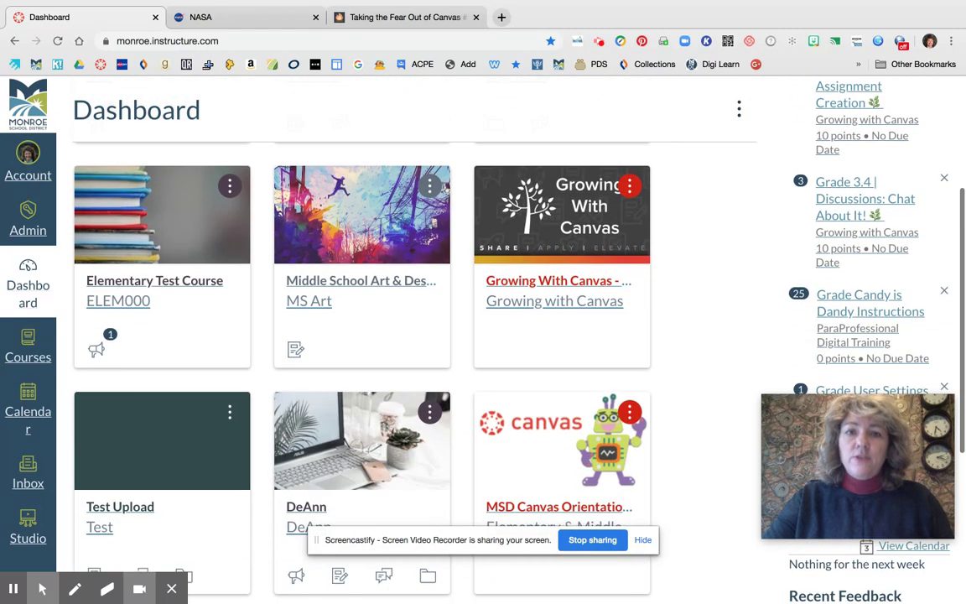
{"action": "scroll", "coordinate": [467, 336], "scroll_direction": "down", "scroll_amount": 3}
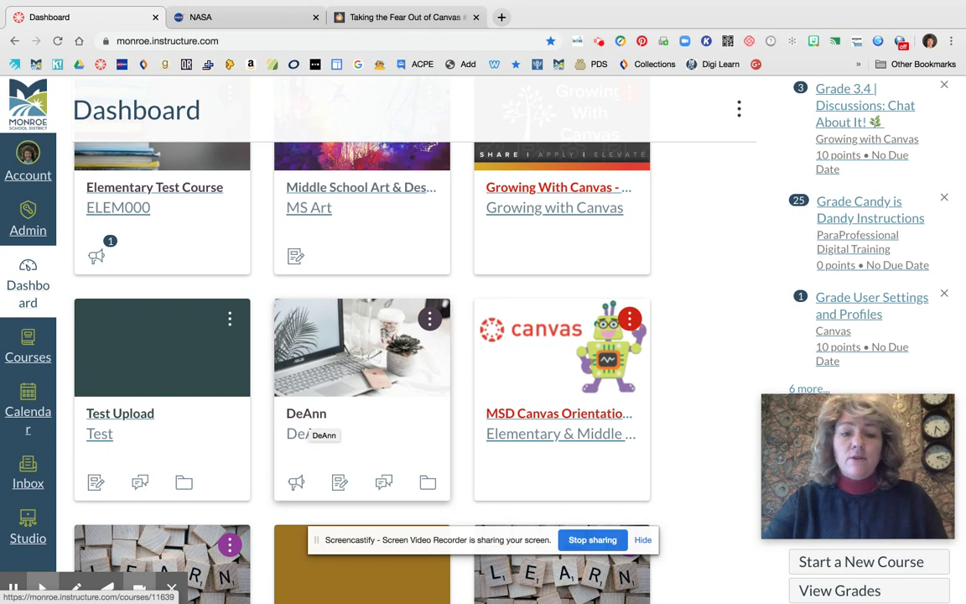
{"action": "left_click", "coordinate": [310, 421]}
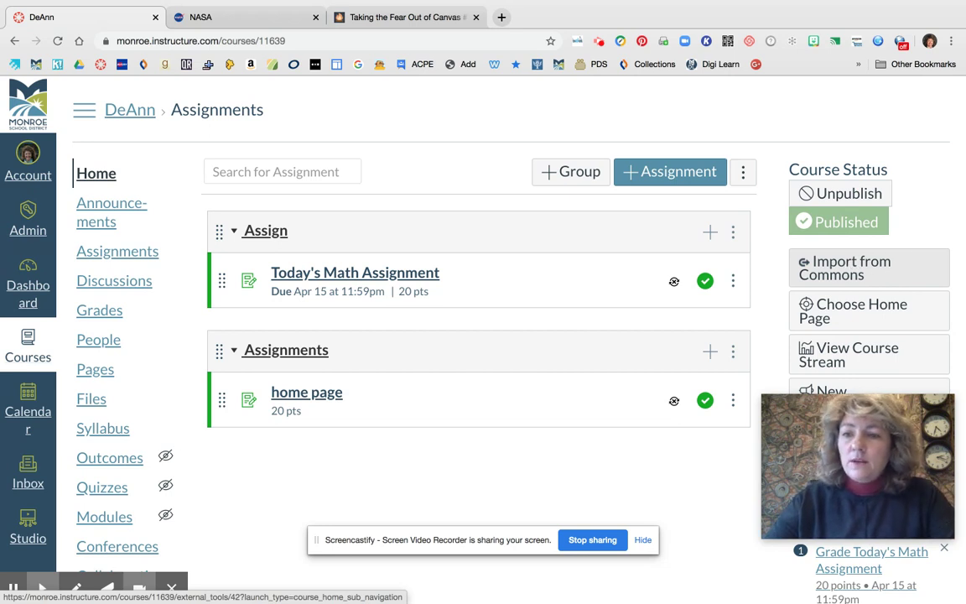
Start Import from Commons for the course and limit the resources to those shared with Monroe School District.
{"action": "left_click", "coordinate": [846, 266]}
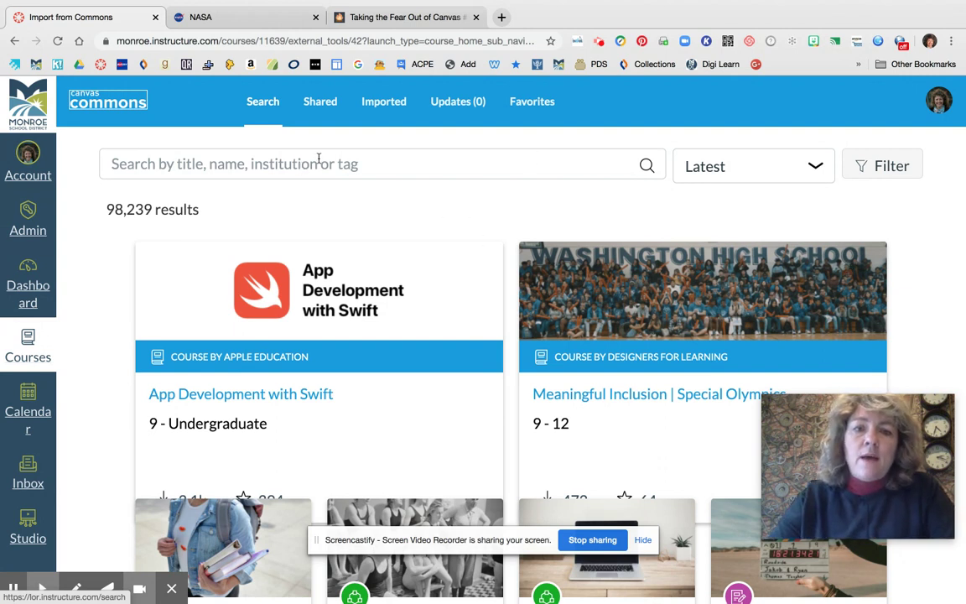
{"action": "left_click", "coordinate": [881, 169]}
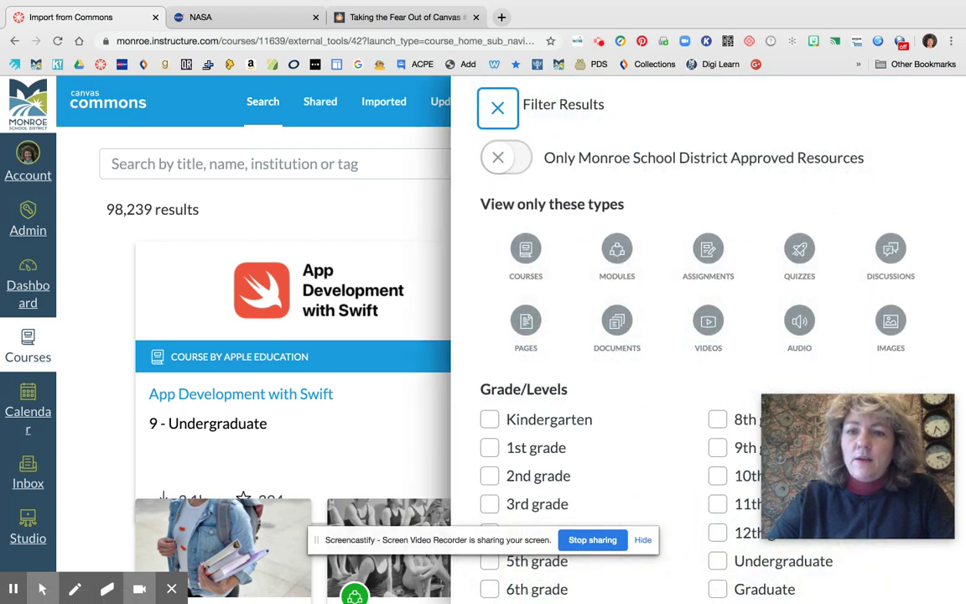
{"action": "scroll", "coordinate": [709, 335], "scroll_direction": "down", "scroll_amount": 5}
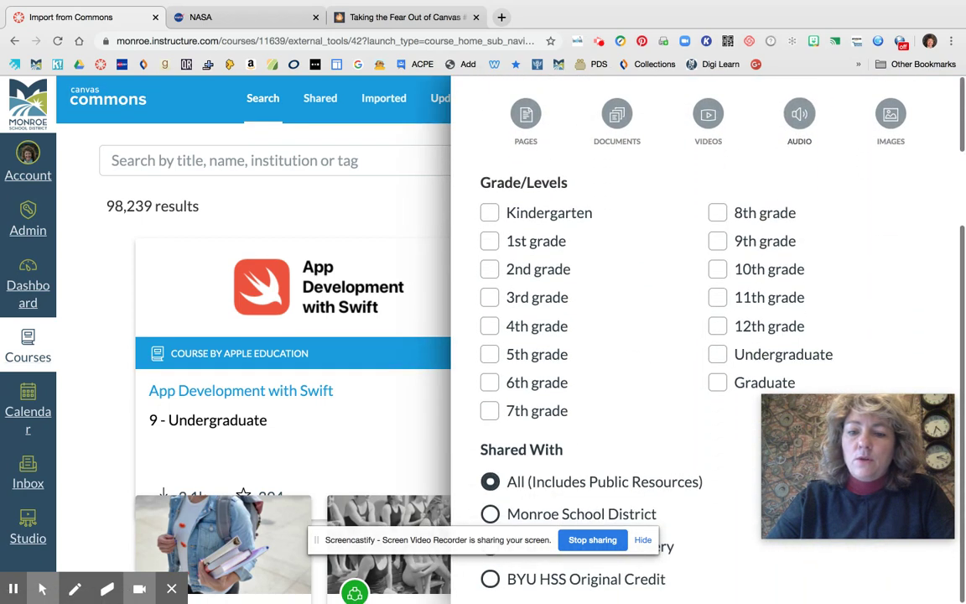
{"action": "scroll", "coordinate": [494, 298], "scroll_direction": "down", "scroll_amount": 3}
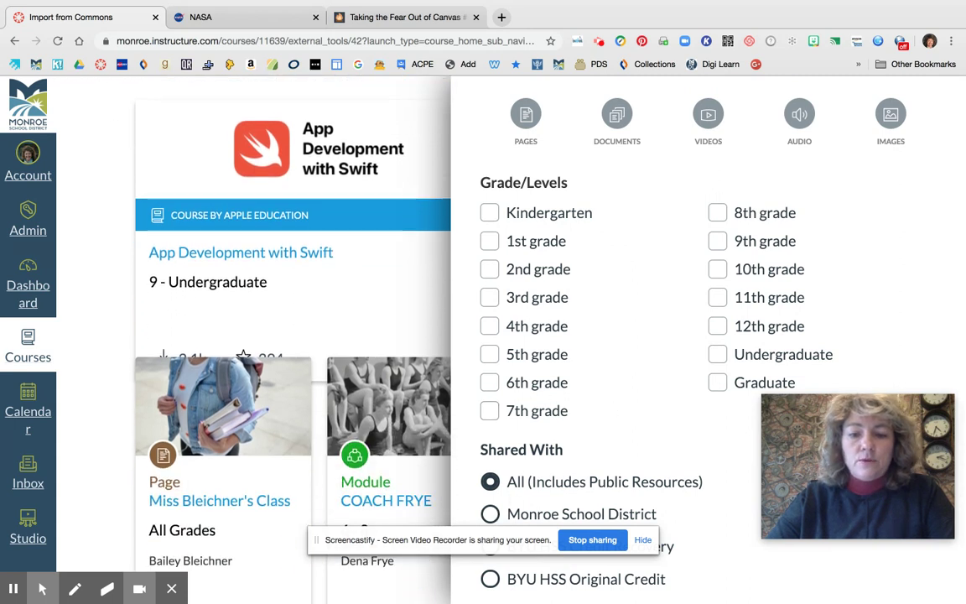
{"action": "left_click", "coordinate": [491, 514]}
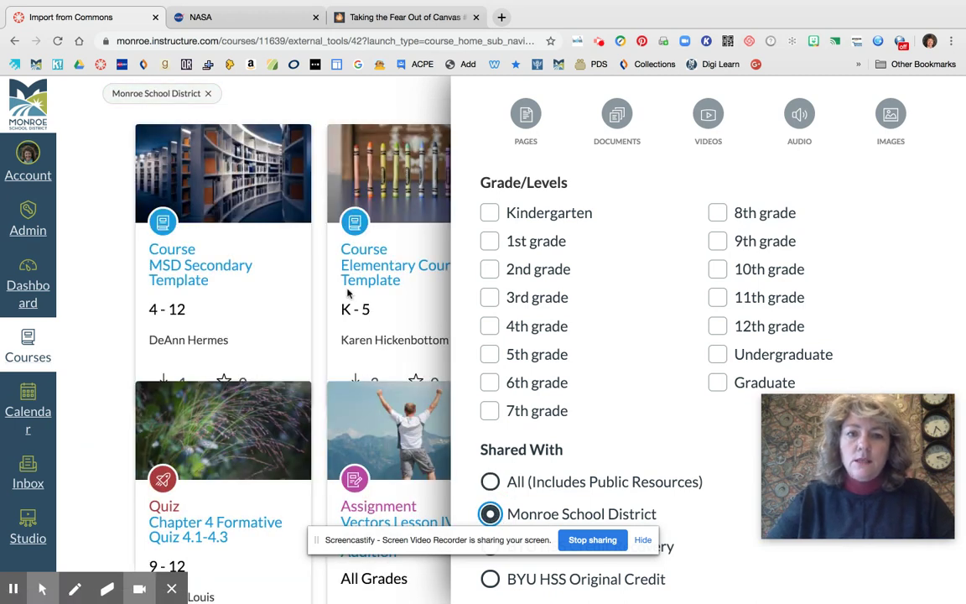
{"action": "left_click", "coordinate": [390, 115]}
{"action": "scroll", "coordinate": [501, 144], "scroll_direction": "up", "scroll_amount": 3}
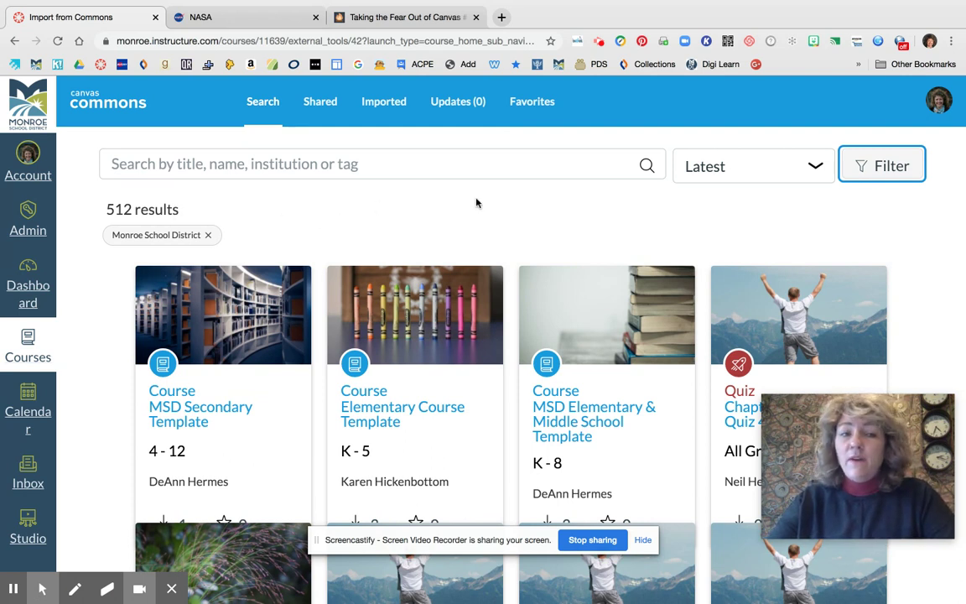
Browse the Monroe School District resources, examining the course templates, quizzes and assignments and their grade levels.
{"action": "scroll", "coordinate": [479, 210], "scroll_direction": "down", "scroll_amount": 2}
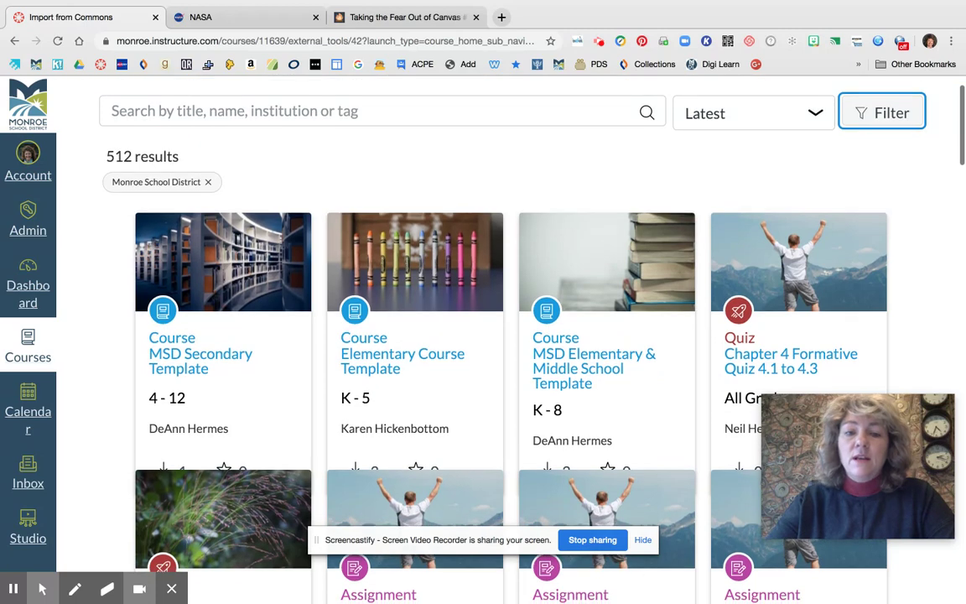
{"action": "scroll", "coordinate": [555, 137], "scroll_direction": "down", "scroll_amount": 2}
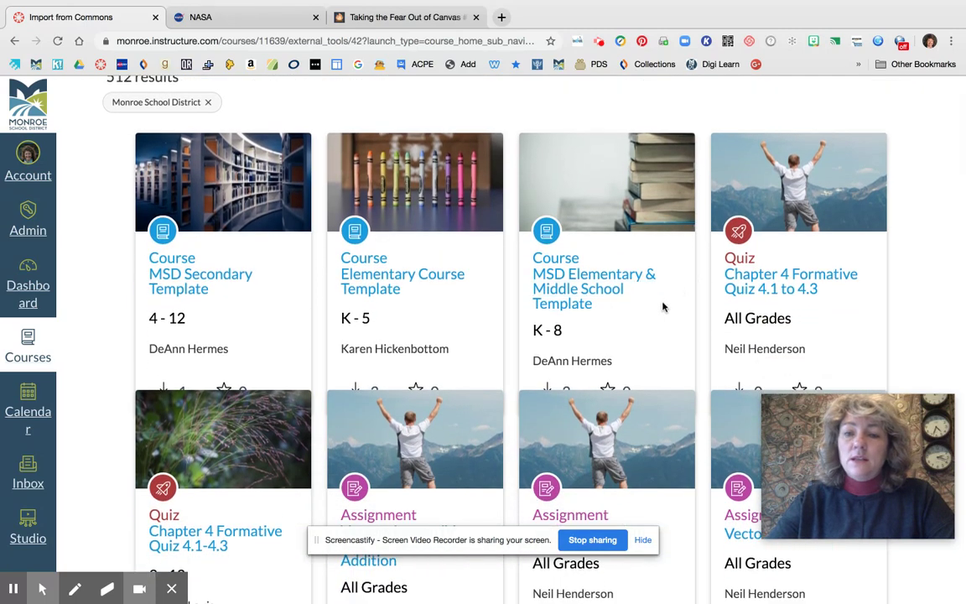
{"action": "scroll", "coordinate": [390, 505], "scroll_direction": "down", "scroll_amount": 5}
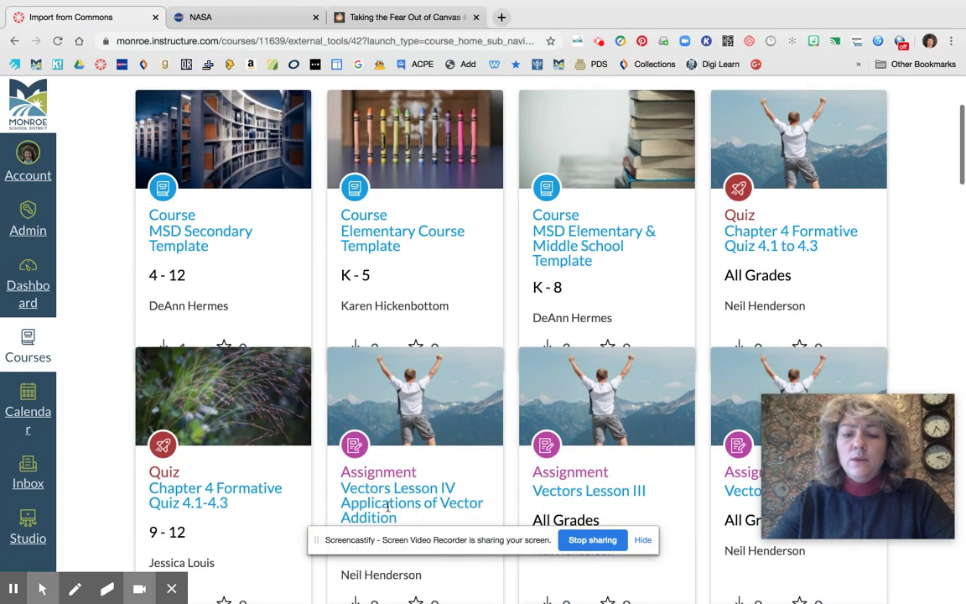
{"action": "scroll", "coordinate": [417, 436], "scroll_direction": "down", "scroll_amount": 1}
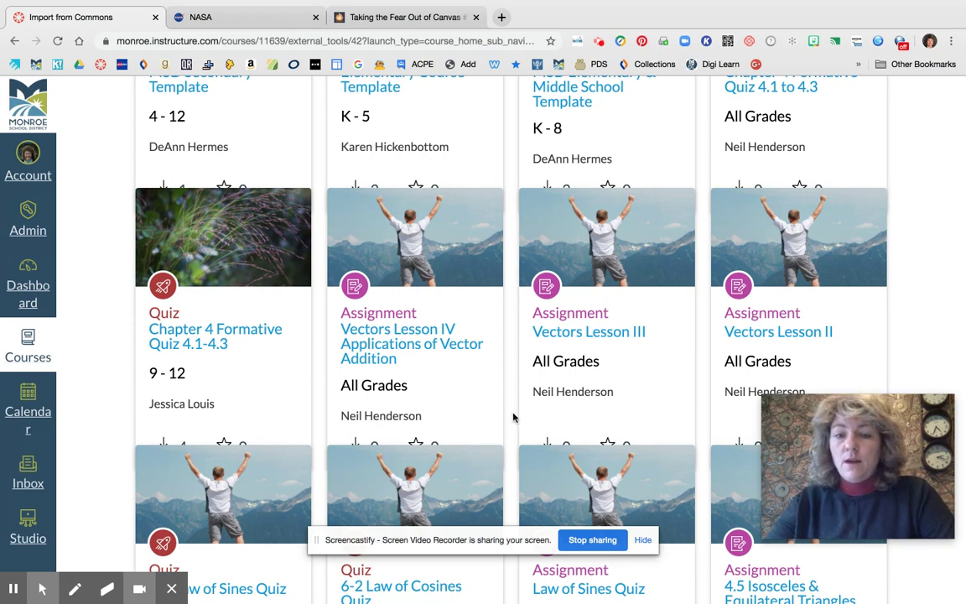
{"action": "scroll", "coordinate": [513, 417], "scroll_direction": "down", "scroll_amount": 5}
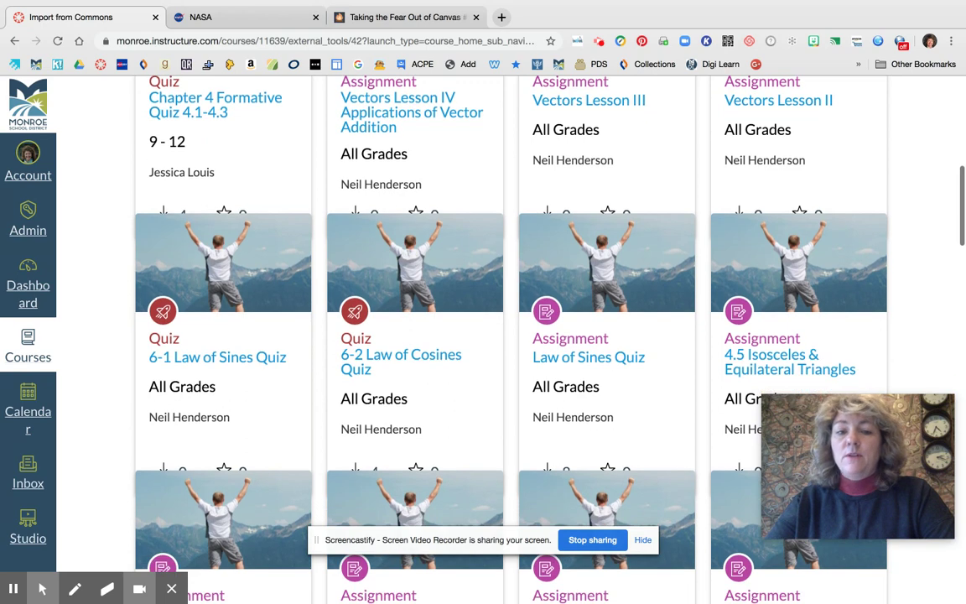
{"action": "scroll", "coordinate": [503, 319], "scroll_direction": "up", "scroll_amount": 9}
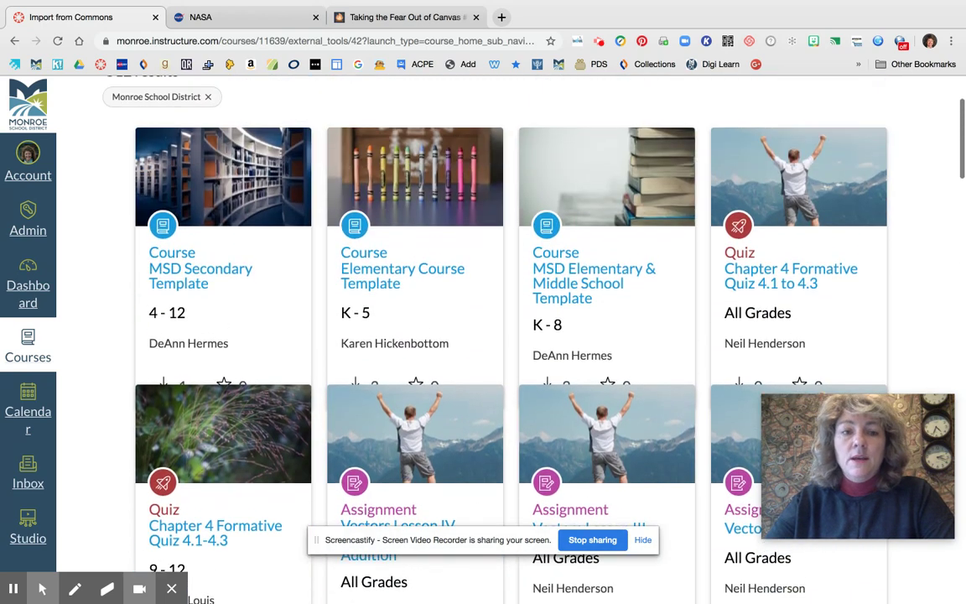
{"action": "scroll", "coordinate": [503, 318], "scroll_direction": "up", "scroll_amount": 1}
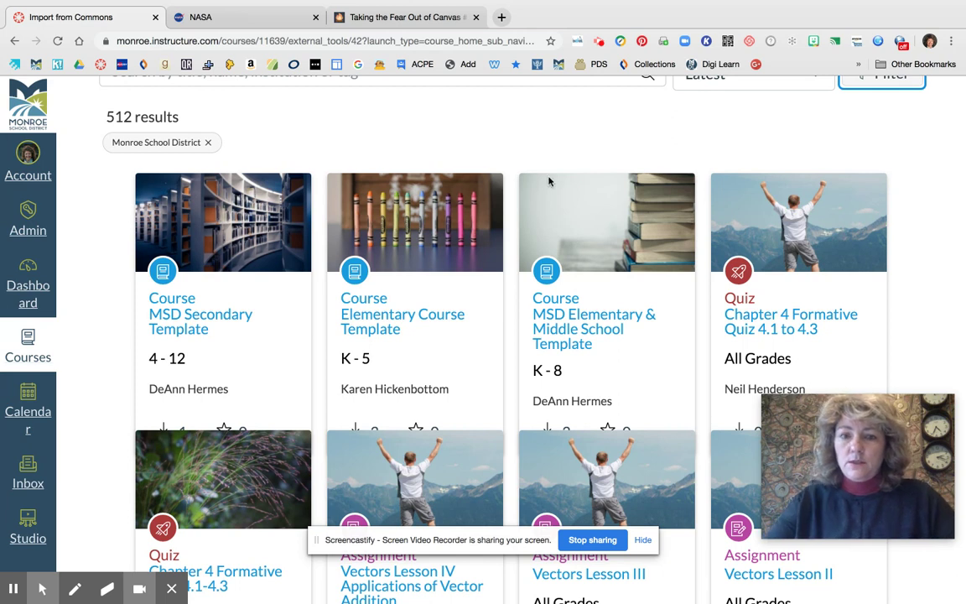
{"action": "scroll", "coordinate": [515, 192], "scroll_direction": "up", "scroll_amount": 1}
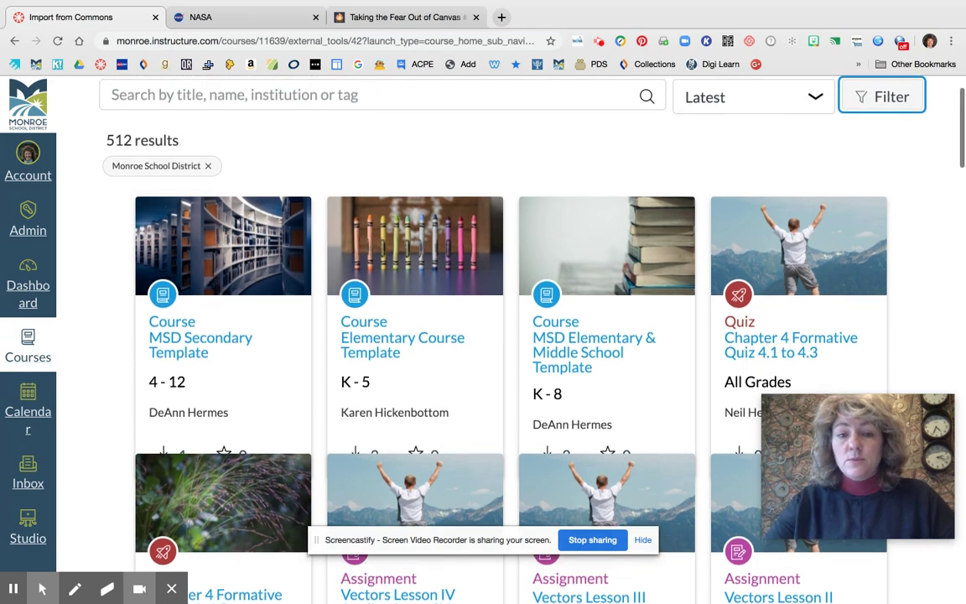
Search the Monroe School District resources for "secondary" and look at the matching course template.
{"action": "left_click", "coordinate": [285, 108]}
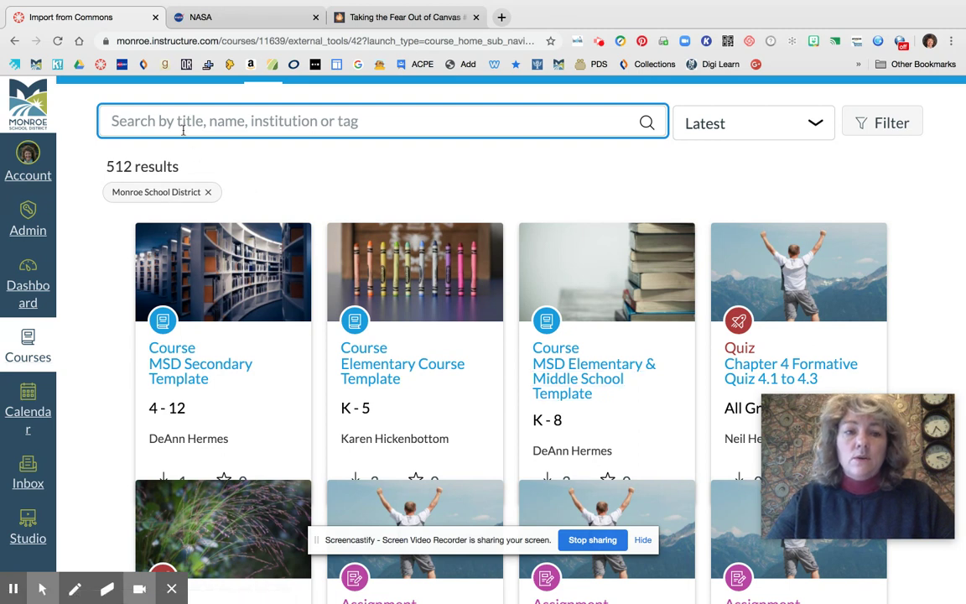
{"action": "type", "text": "secondary"}
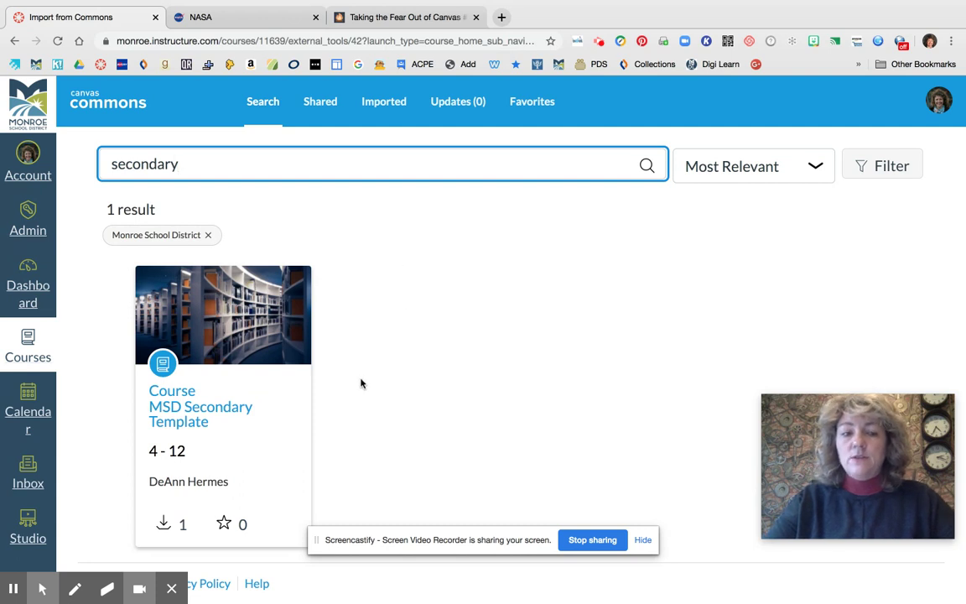
{"action": "scroll", "coordinate": [386, 407], "scroll_direction": "down", "scroll_amount": 1}
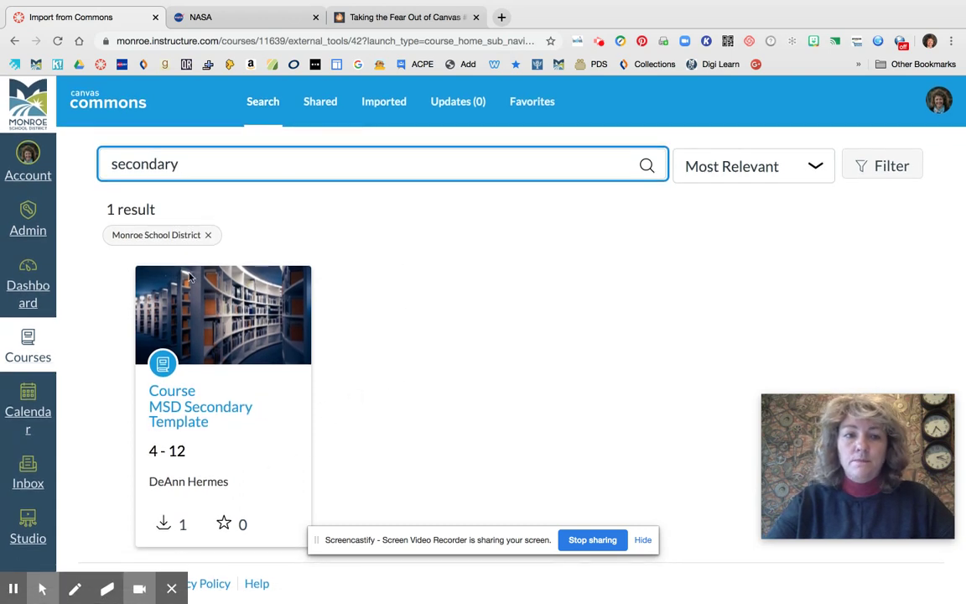
Replace the search term with "elementary" to find the district's elementary course templates.
{"action": "key", "text": "BackSpace"}
{"action": "key", "text": "BackSpace"}
{"action": "key", "text": "BackSpace"}
{"action": "key", "text": "BackSpace"}
{"action": "key", "text": "BackSpace"}
{"action": "key", "text": "BackSpace"}
{"action": "key", "text": "BackSpace"}
{"action": "key", "text": "BackSpace"}
{"action": "key", "text": "BackSpace"}
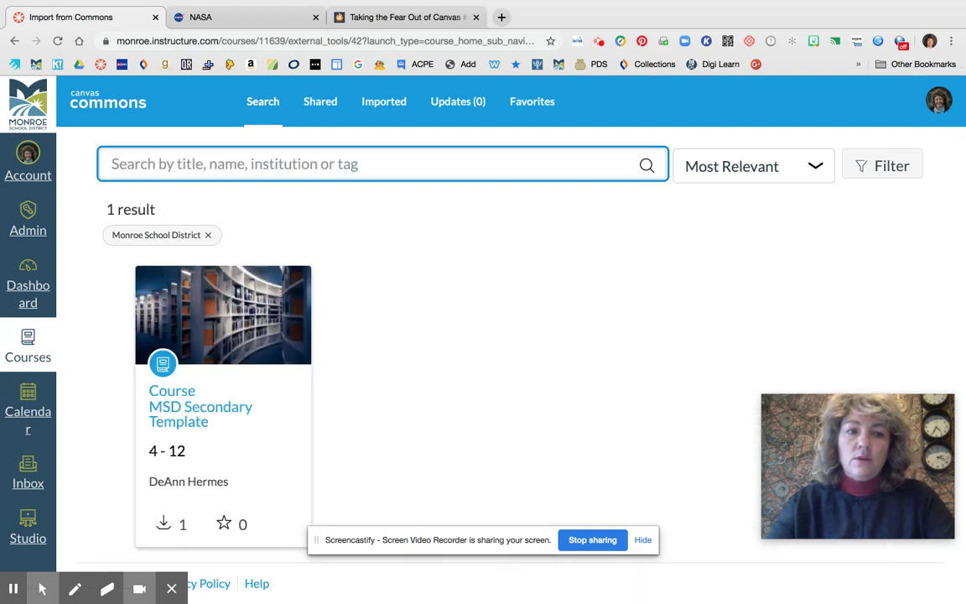
{"action": "type", "text": "elementary"}
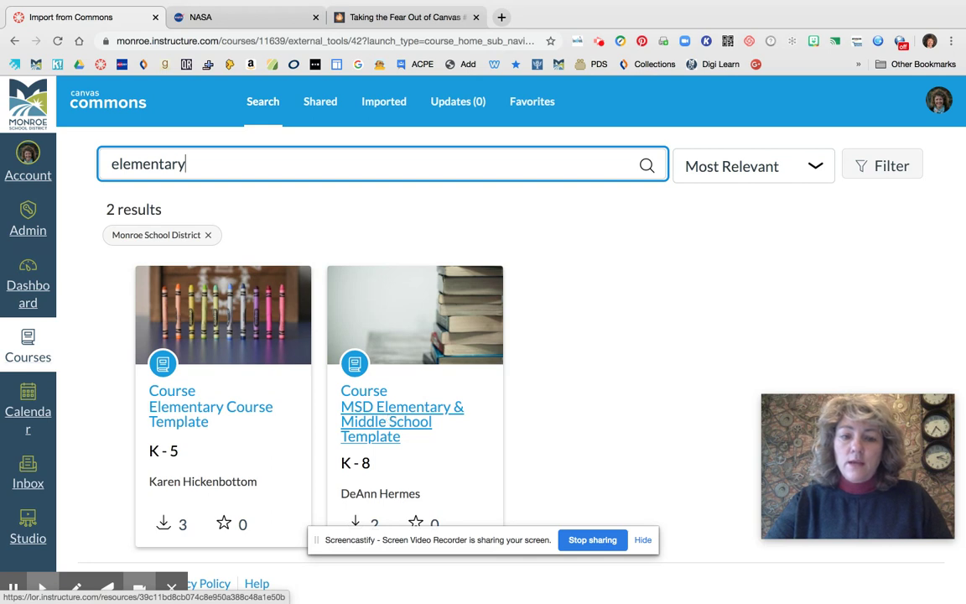
Open the MSD Elementary & Middle School Template and examine its module preview, including the teacher module and the subject modules.
{"action": "left_click", "coordinate": [380, 414]}
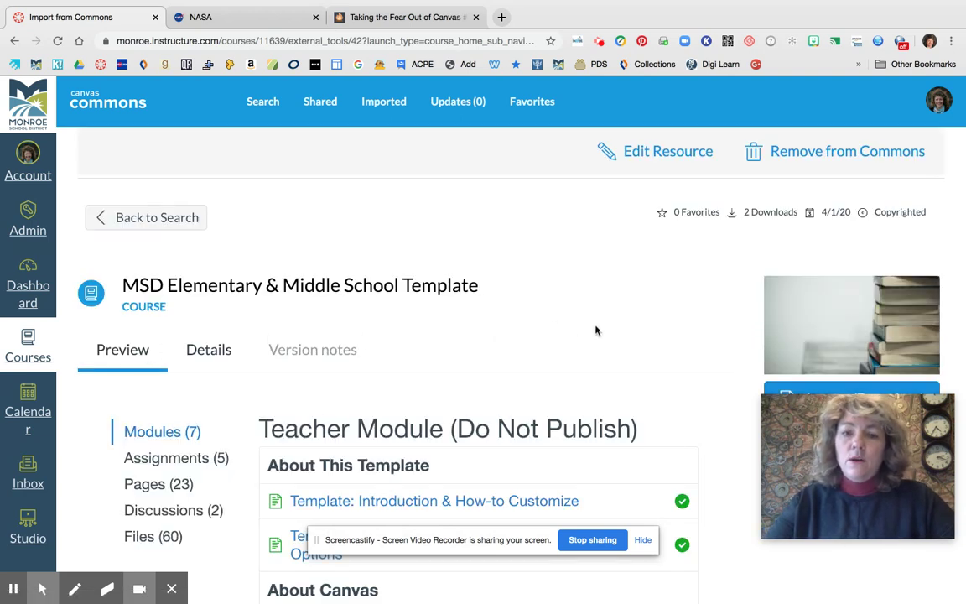
{"action": "scroll", "coordinate": [596, 330], "scroll_direction": "down", "scroll_amount": 4}
{"action": "scroll", "coordinate": [595, 344], "scroll_direction": "down", "scroll_amount": 6}
{"action": "scroll", "coordinate": [628, 336], "scroll_direction": "down", "scroll_amount": 10}
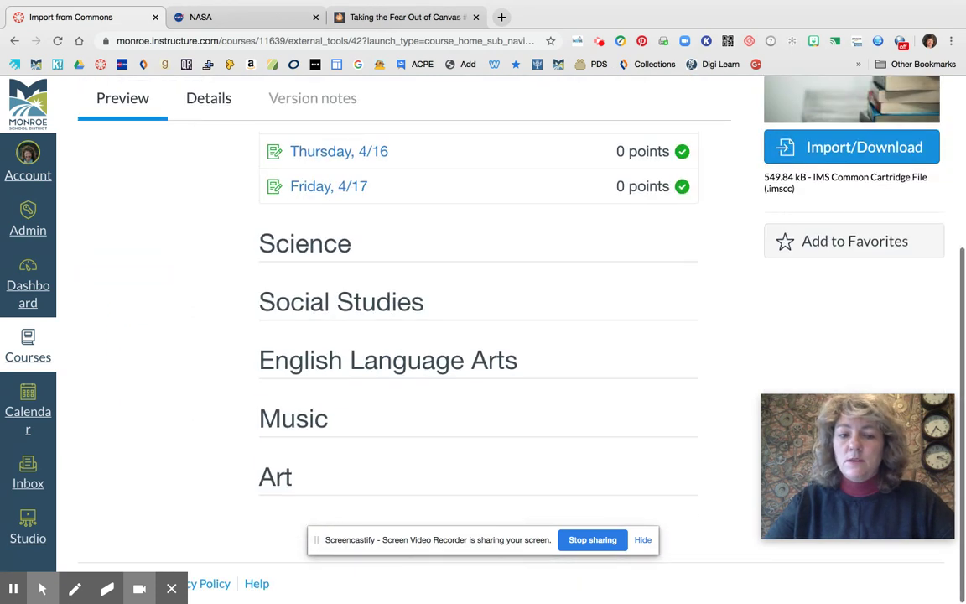
{"action": "scroll", "coordinate": [595, 336], "scroll_direction": "up", "scroll_amount": 5}
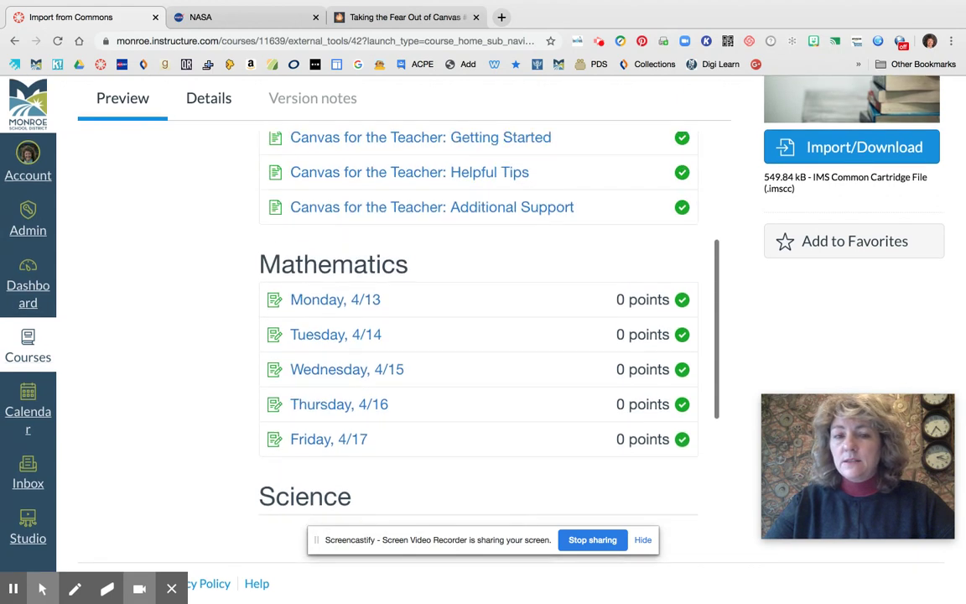
{"action": "scroll", "coordinate": [595, 335], "scroll_direction": "up", "scroll_amount": 10}
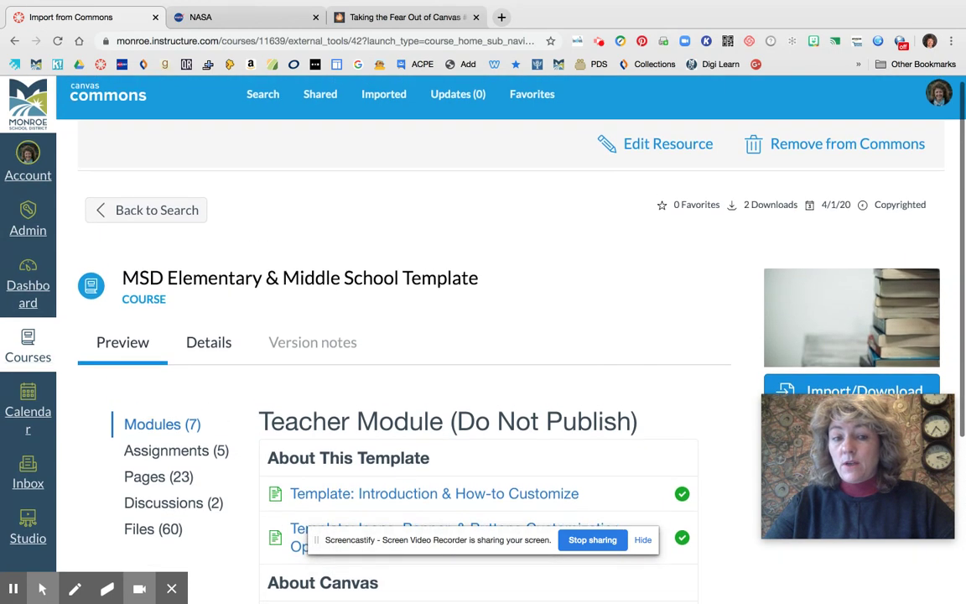
{"action": "scroll", "coordinate": [588, 247], "scroll_direction": "up", "scroll_amount": 1}
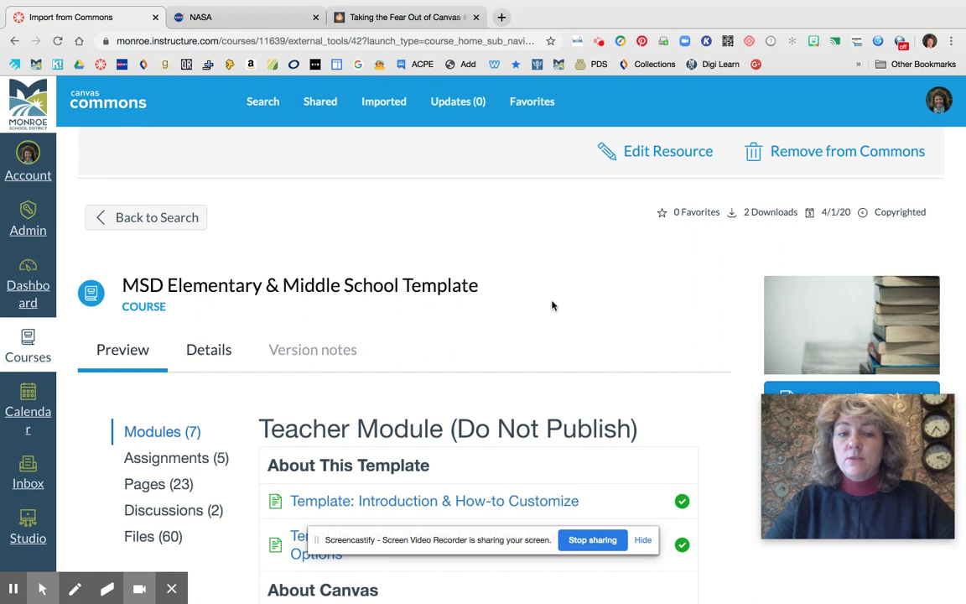
{"action": "scroll", "coordinate": [552, 306], "scroll_direction": "down", "scroll_amount": 3}
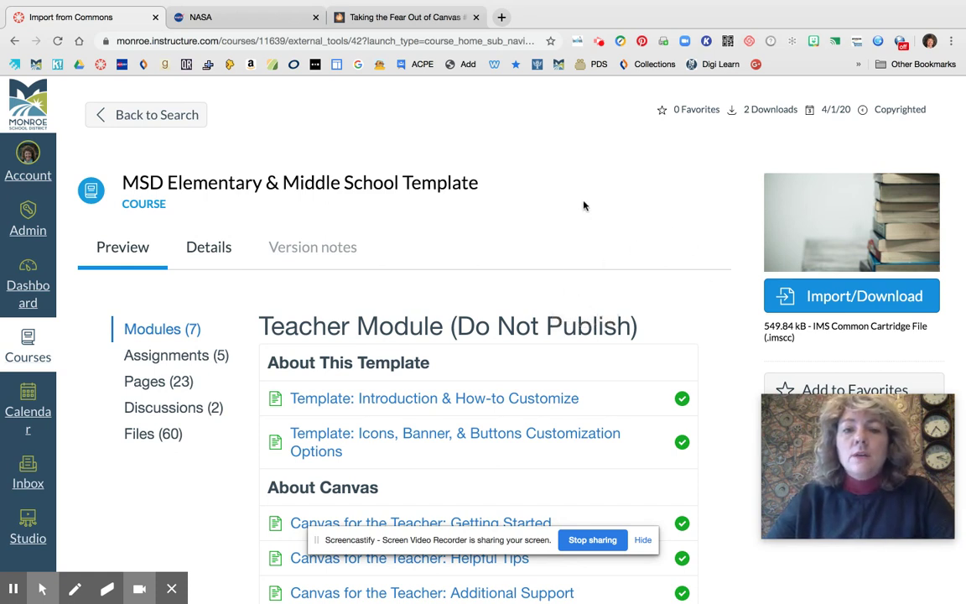
{"action": "scroll", "coordinate": [619, 202], "scroll_direction": "down", "scroll_amount": 2}
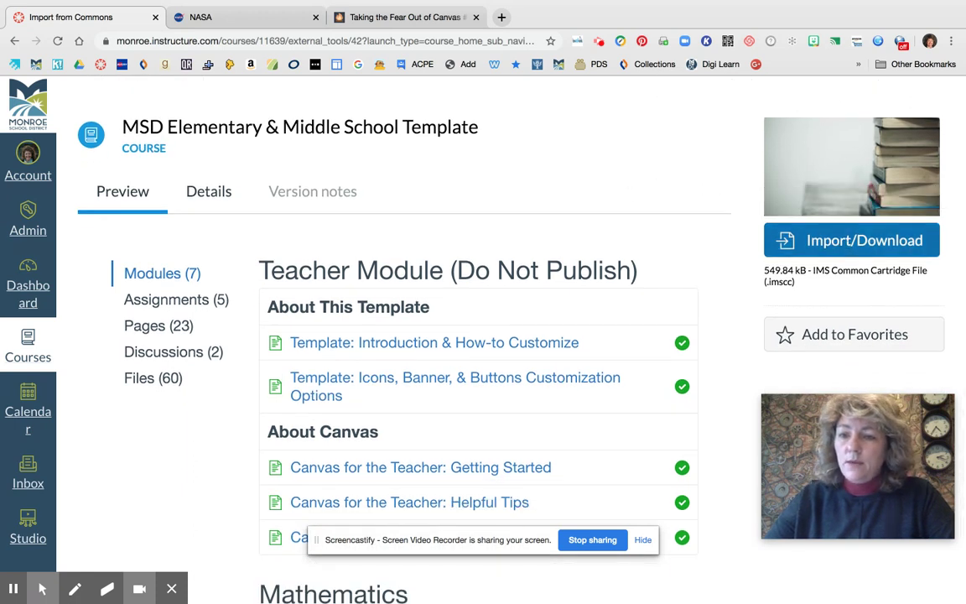
Open the template's import options and select the course bearing only the teacher's first name as the destination.
{"action": "left_click", "coordinate": [854, 241]}
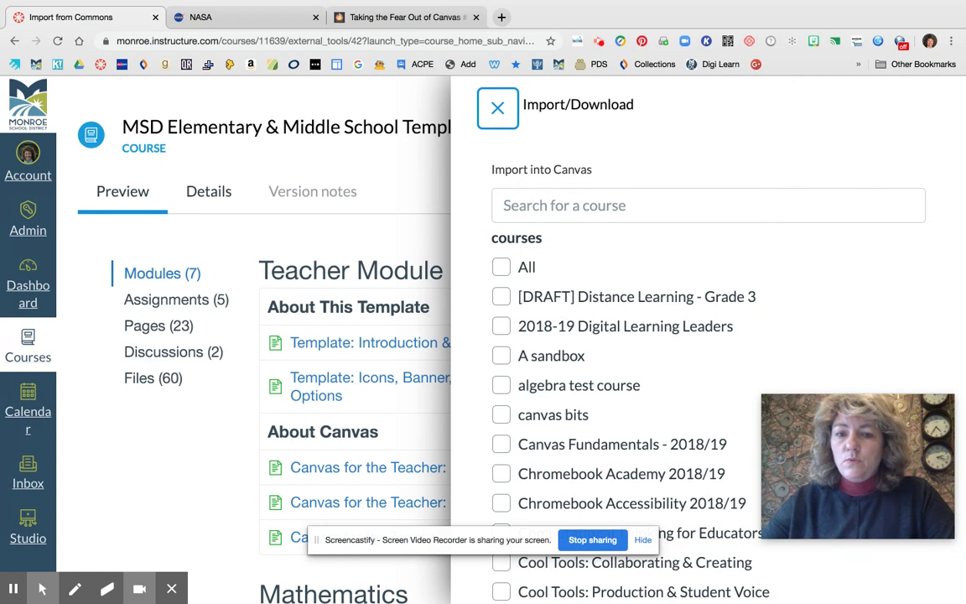
{"action": "scroll", "coordinate": [709, 336], "scroll_direction": "down", "scroll_amount": 1}
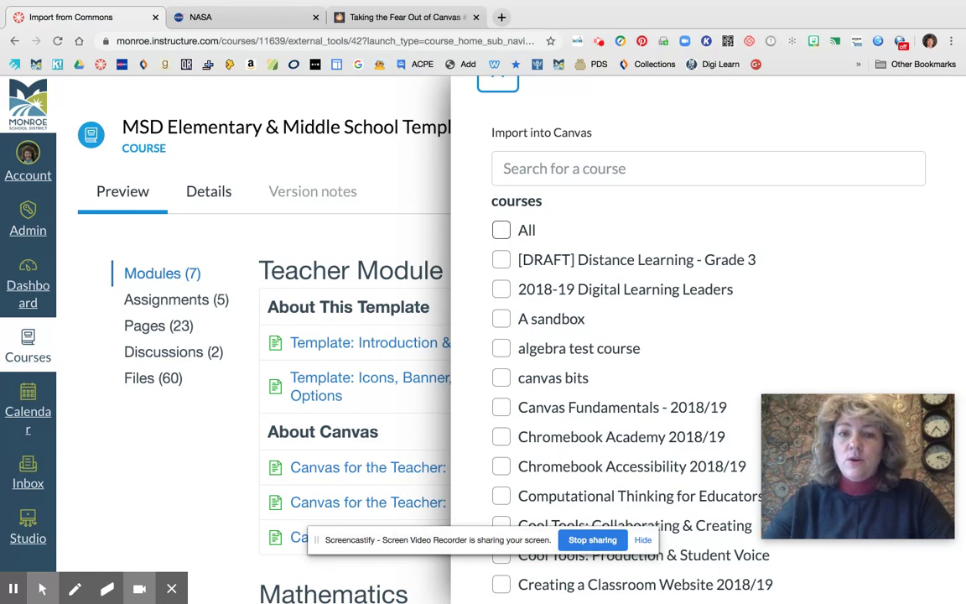
{"action": "scroll", "coordinate": [709, 335], "scroll_direction": "down", "scroll_amount": 10}
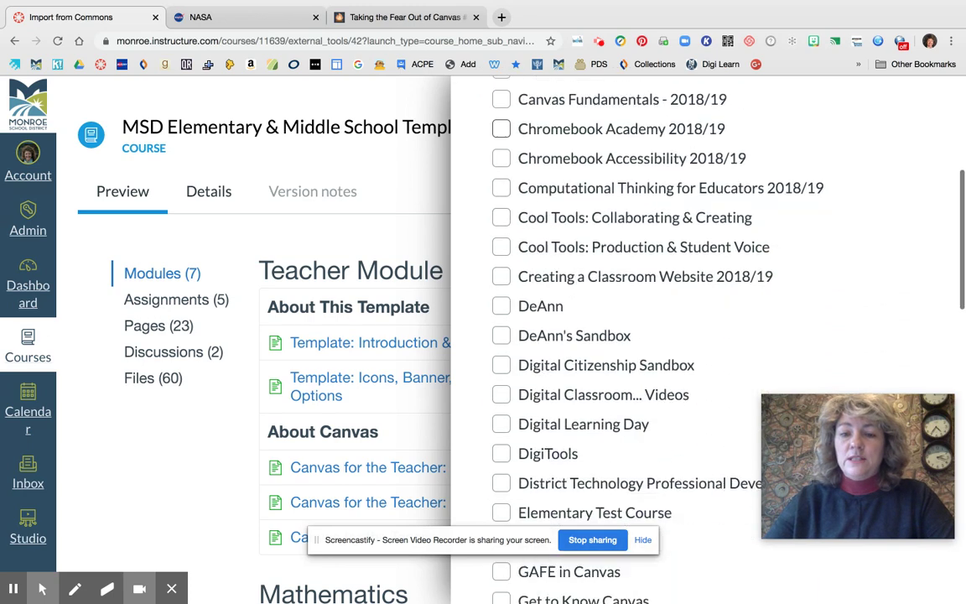
{"action": "scroll", "coordinate": [709, 336], "scroll_direction": "down", "scroll_amount": 5}
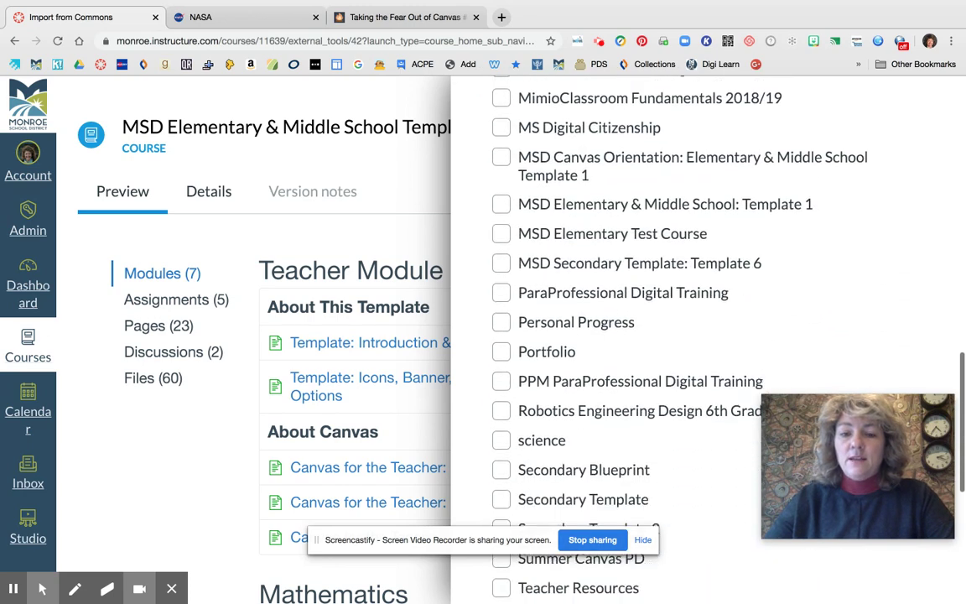
{"action": "scroll", "coordinate": [709, 335], "scroll_direction": "up", "scroll_amount": 2}
{"action": "scroll", "coordinate": [709, 336], "scroll_direction": "up", "scroll_amount": 10}
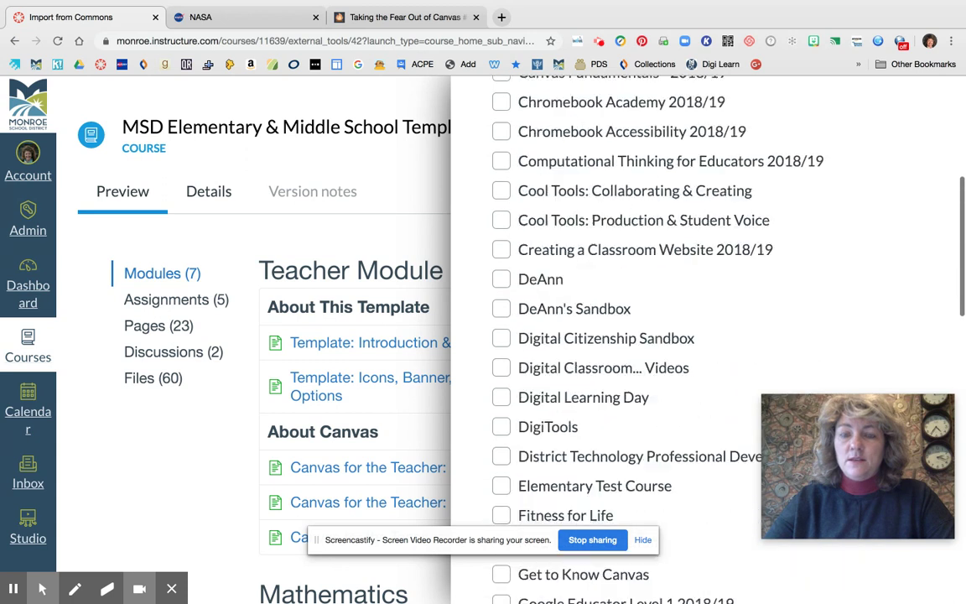
{"action": "scroll", "coordinate": [708, 336], "scroll_direction": "up", "scroll_amount": 2}
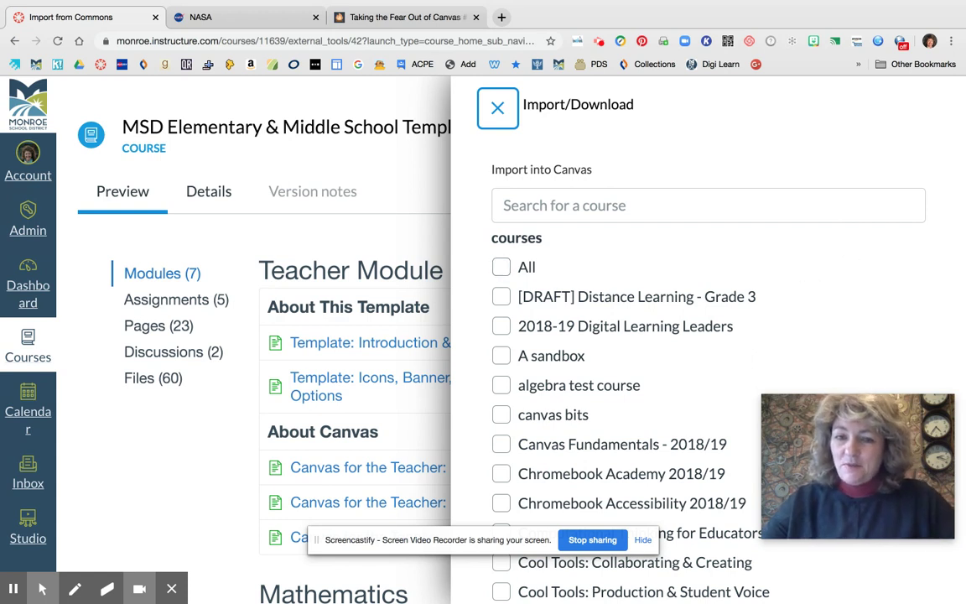
{"action": "scroll", "coordinate": [501, 241], "scroll_direction": "down", "scroll_amount": 3}
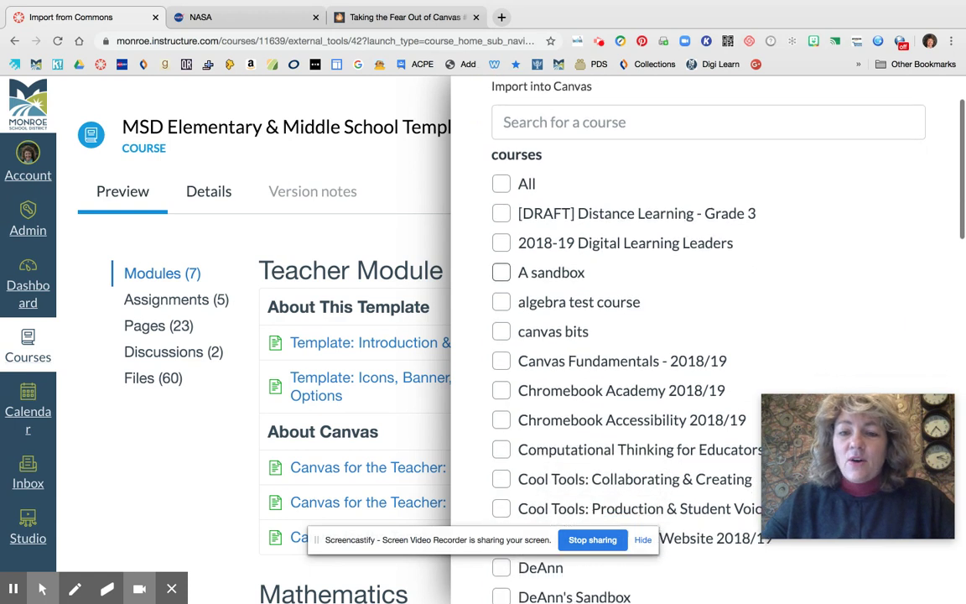
{"action": "scroll", "coordinate": [500, 242], "scroll_direction": "down", "scroll_amount": 5}
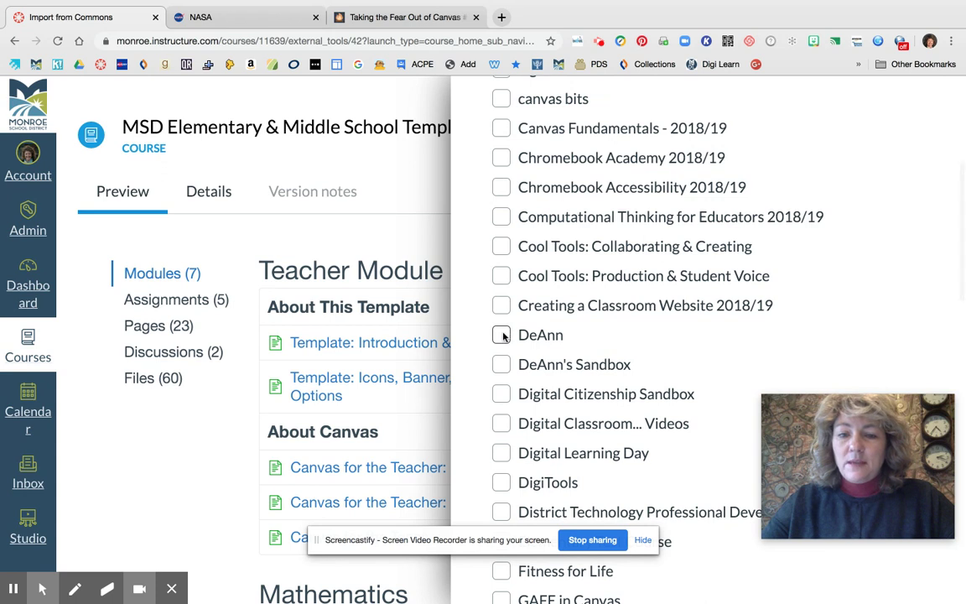
{"action": "left_click", "coordinate": [502, 335]}
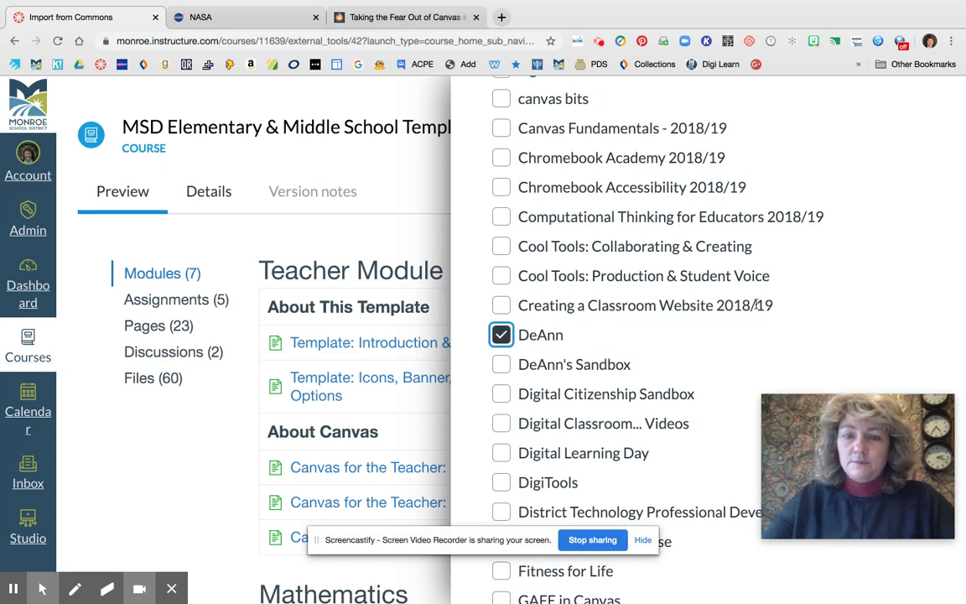
Start importing the MSD Elementary & Middle School Template into the selected course.
{"action": "scroll", "coordinate": [757, 335], "scroll_direction": "down", "scroll_amount": 6}
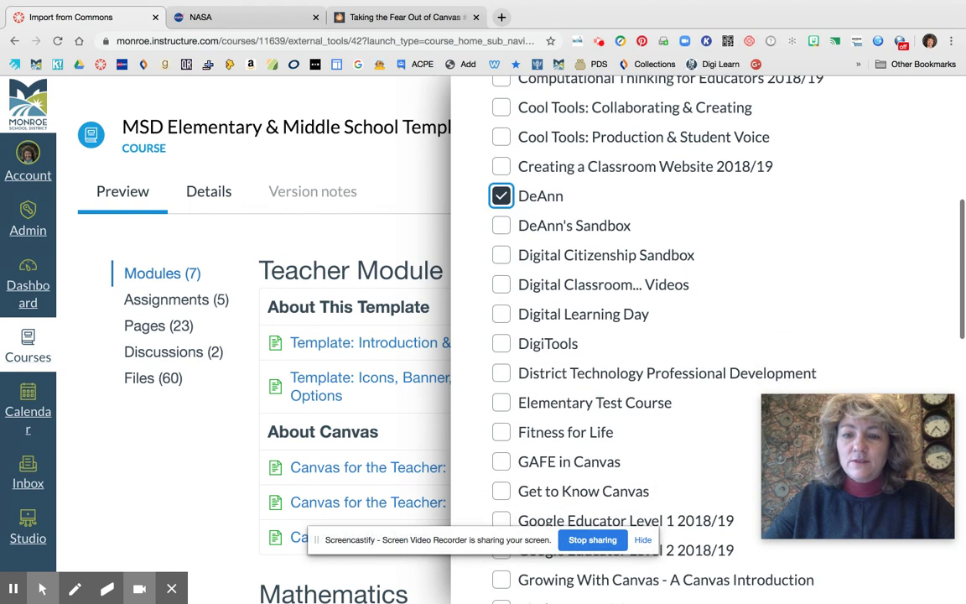
{"action": "scroll", "coordinate": [704, 335], "scroll_direction": "down", "scroll_amount": 20}
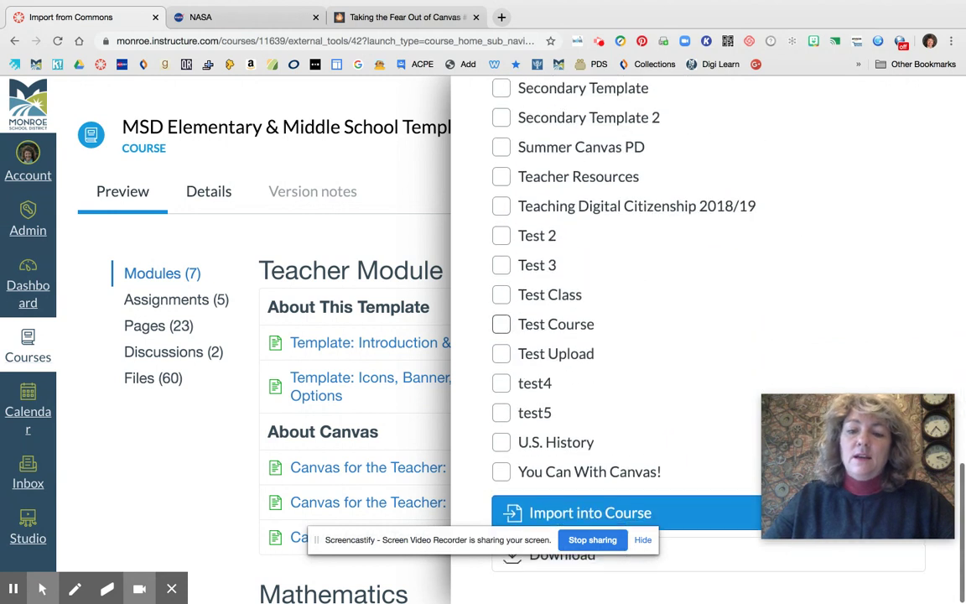
{"action": "scroll", "coordinate": [504, 327], "scroll_direction": "down", "scroll_amount": 2}
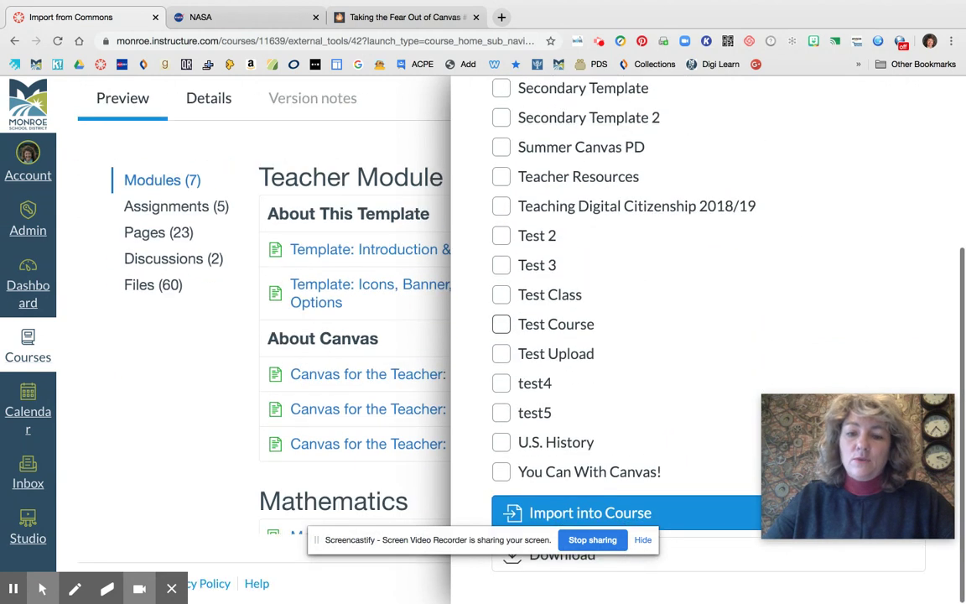
{"action": "left_click", "coordinate": [646, 512]}
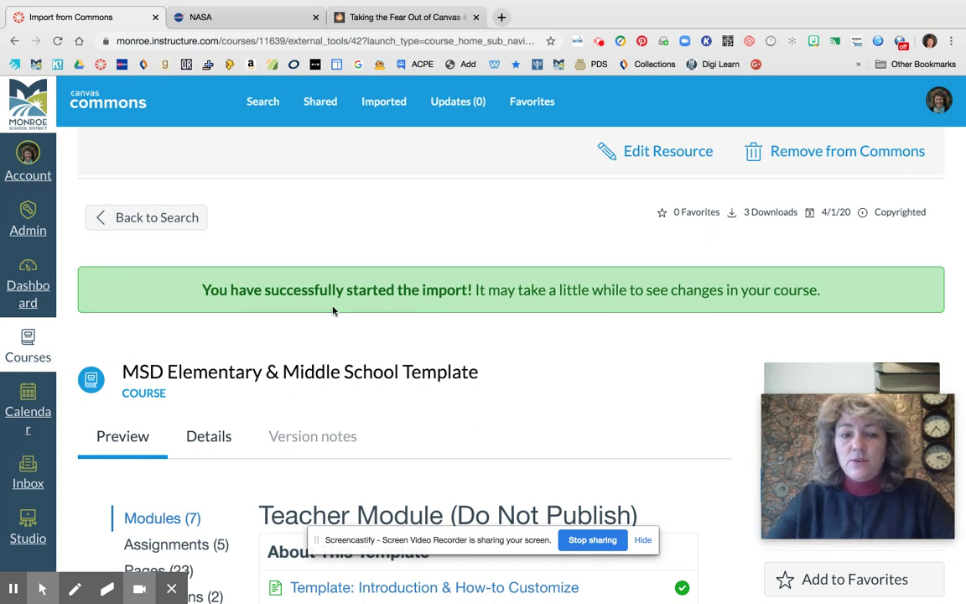
Return to the Dashboard, open the course that received the template, and look over its home page from banner to weekly schedule.
{"action": "left_click", "coordinate": [36, 286]}
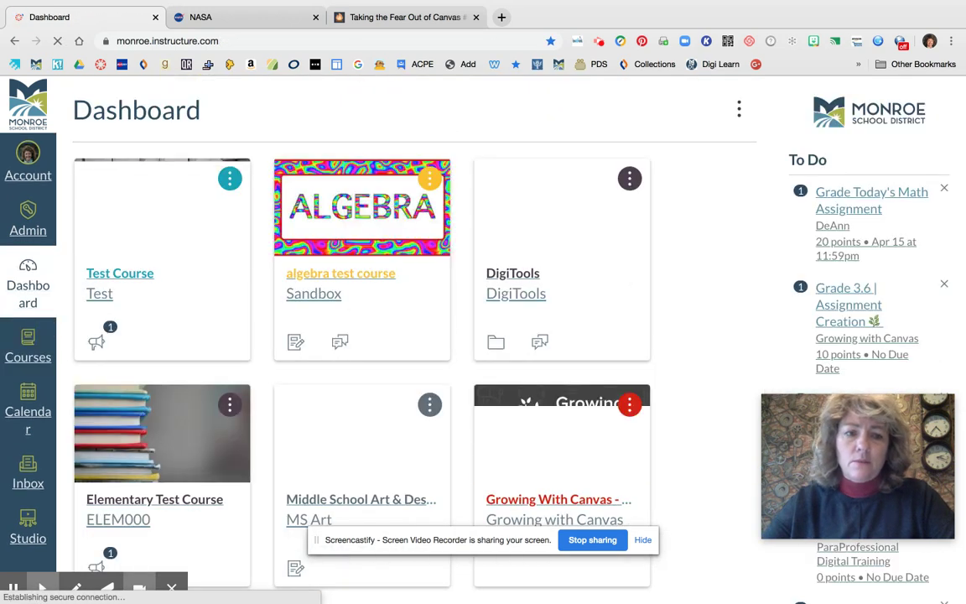
{"action": "scroll", "coordinate": [295, 409], "scroll_direction": "down", "scroll_amount": 5}
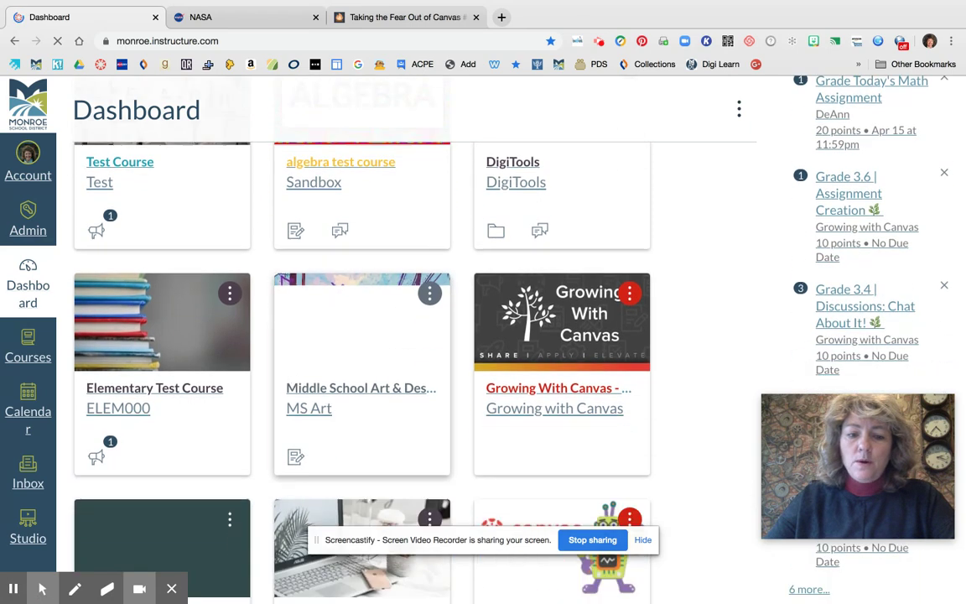
{"action": "scroll", "coordinate": [267, 376], "scroll_direction": "down", "scroll_amount": 3}
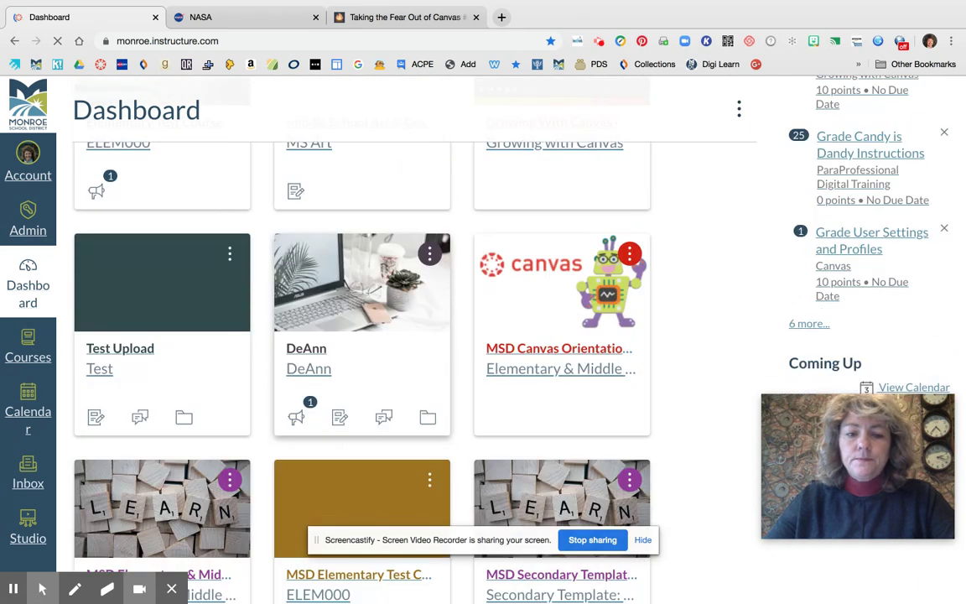
{"action": "left_click", "coordinate": [313, 351]}
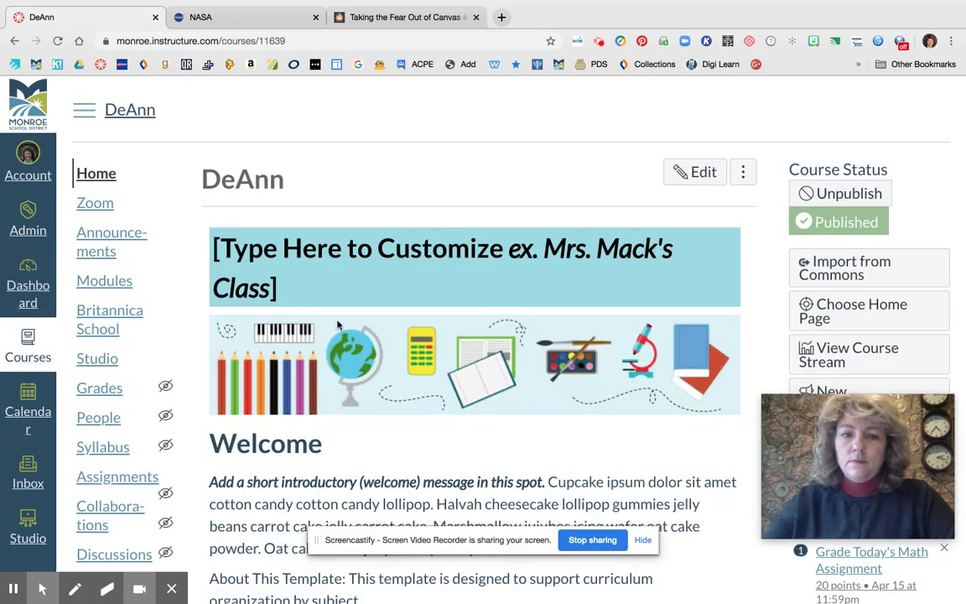
{"action": "scroll", "coordinate": [687, 428], "scroll_direction": "down", "scroll_amount": 10}
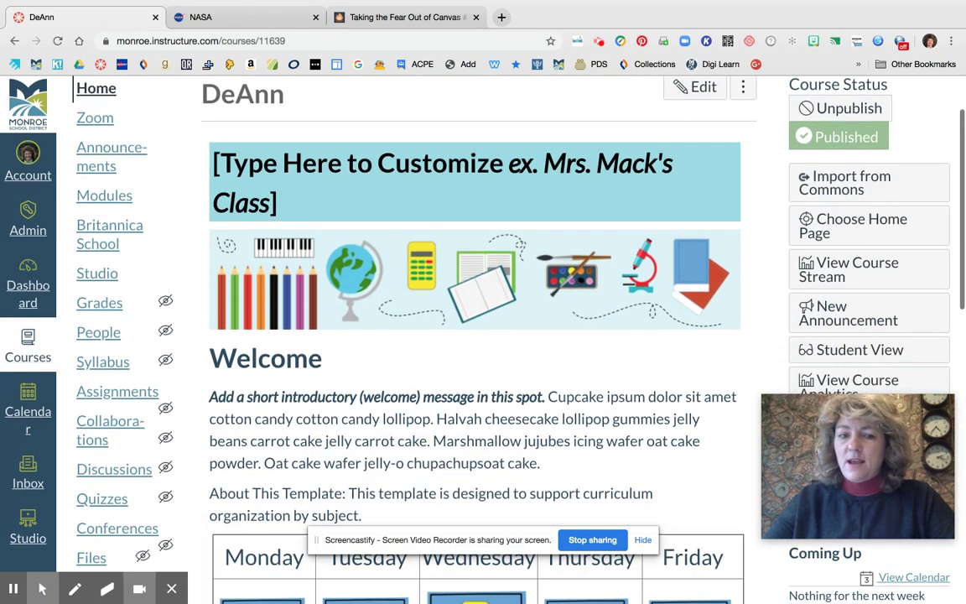
{"action": "scroll", "coordinate": [726, 244], "scroll_direction": "down", "scroll_amount": 5}
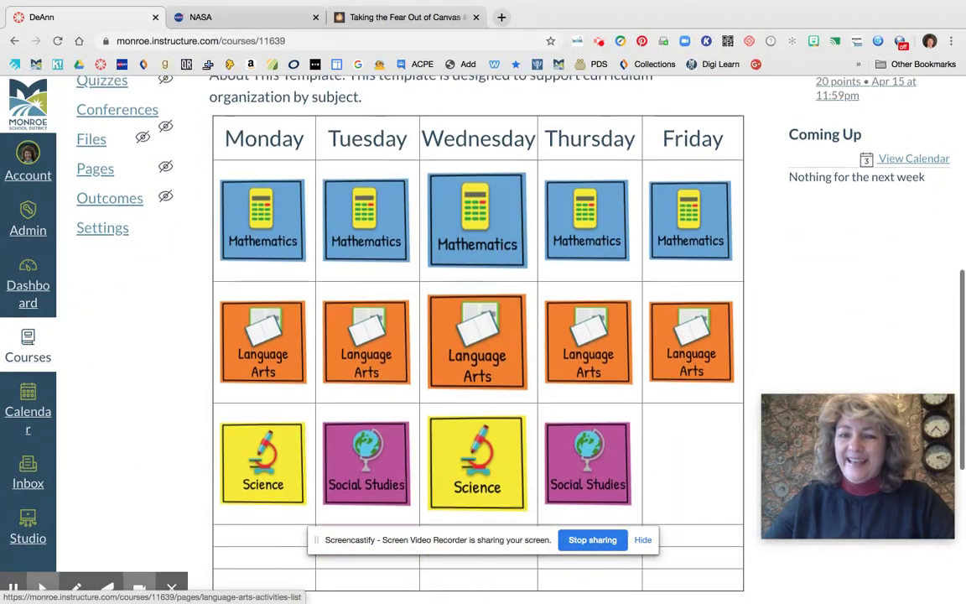
{"action": "scroll", "coordinate": [726, 425], "scroll_direction": "up", "scroll_amount": 10}
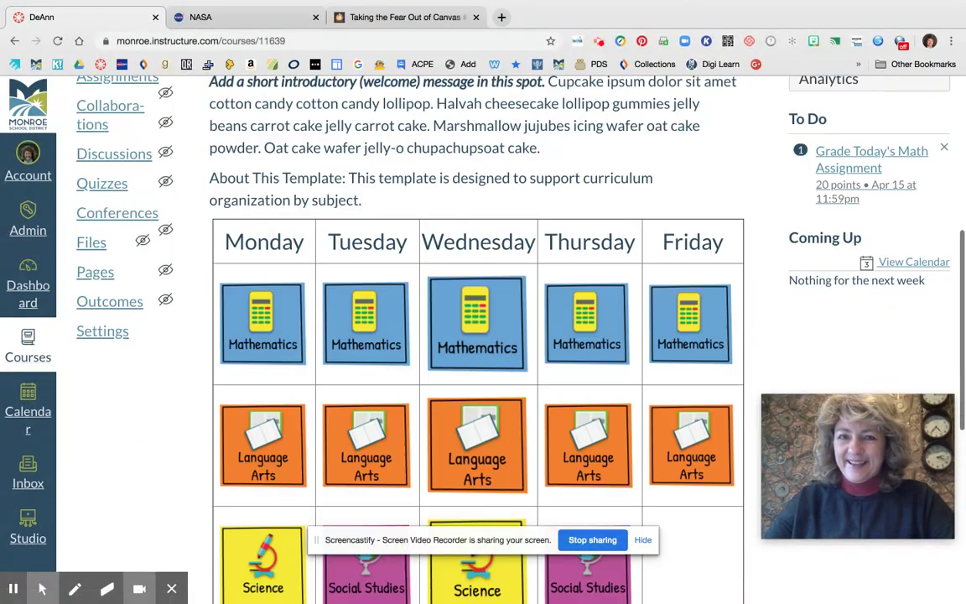
{"action": "scroll", "coordinate": [727, 562], "scroll_direction": "up", "scroll_amount": 4}
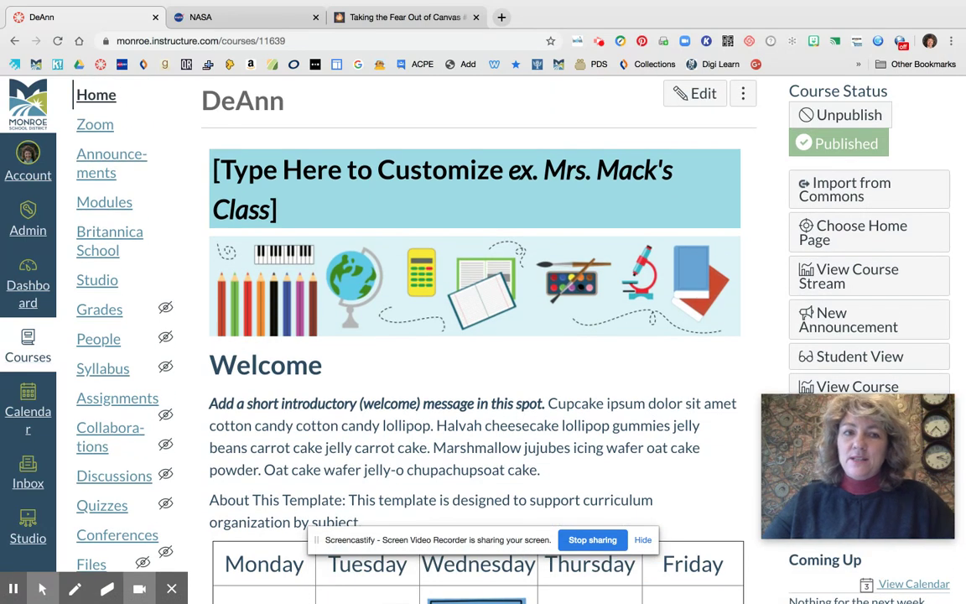
{"action": "scroll", "coordinate": [470, 336], "scroll_direction": "up", "scroll_amount": 2}
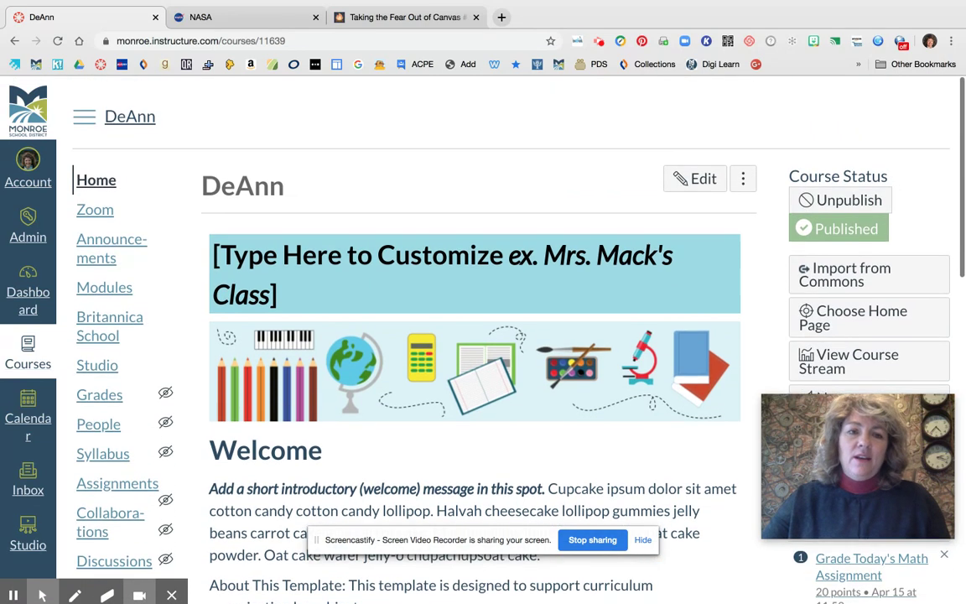
Hide the course navigation menu and review the widened home page with its weekly schedule and subject buttons.
{"action": "left_click", "coordinate": [84, 109]}
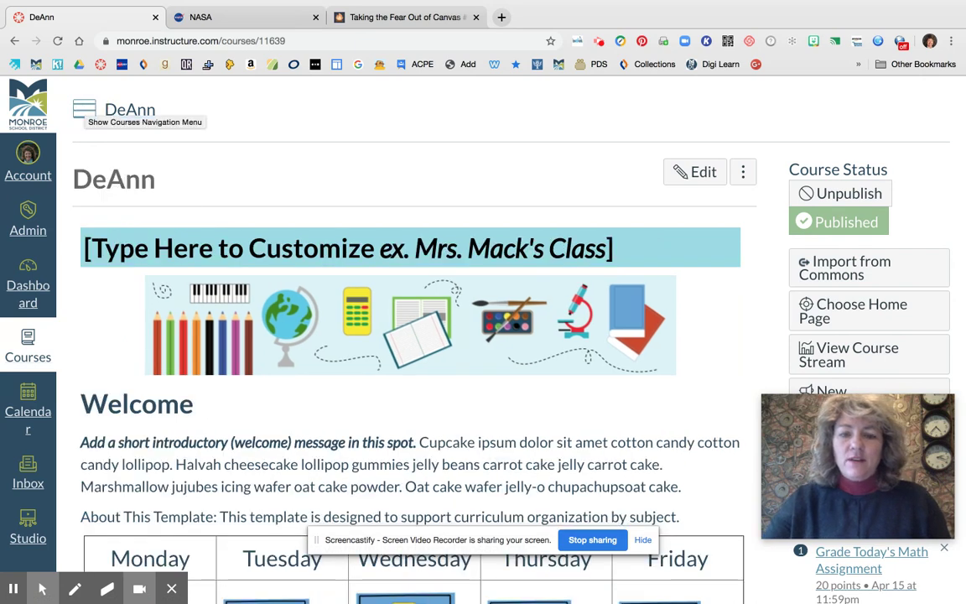
{"action": "scroll", "coordinate": [540, 404], "scroll_direction": "down", "scroll_amount": 5}
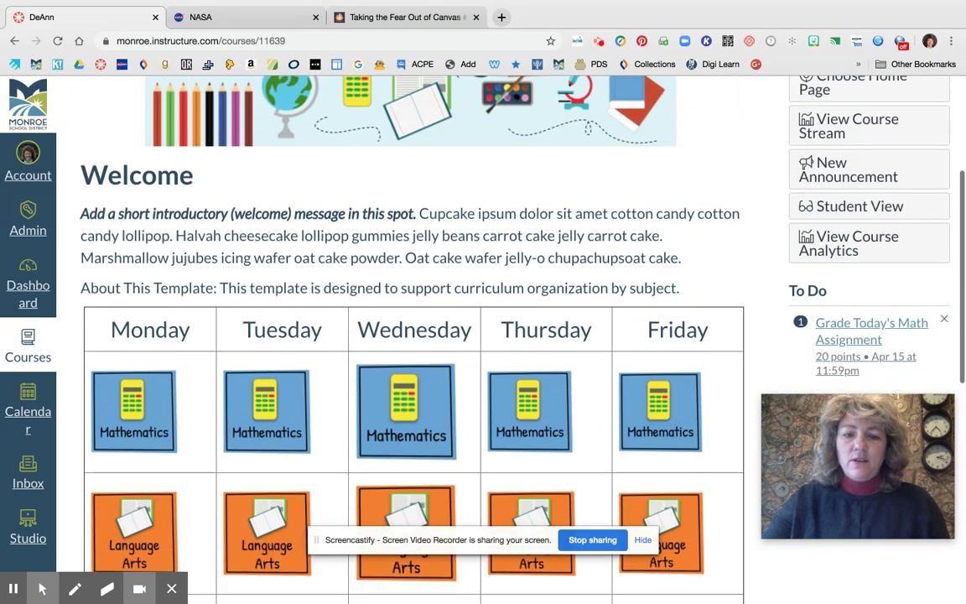
{"action": "scroll", "coordinate": [539, 404], "scroll_direction": "down", "scroll_amount": 6}
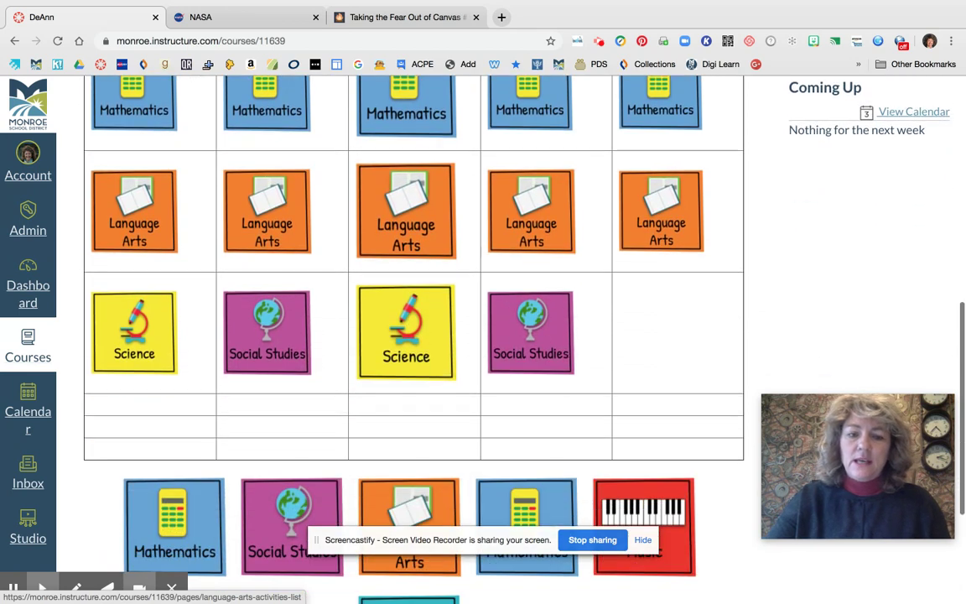
{"action": "scroll", "coordinate": [539, 404], "scroll_direction": "up", "scroll_amount": 6}
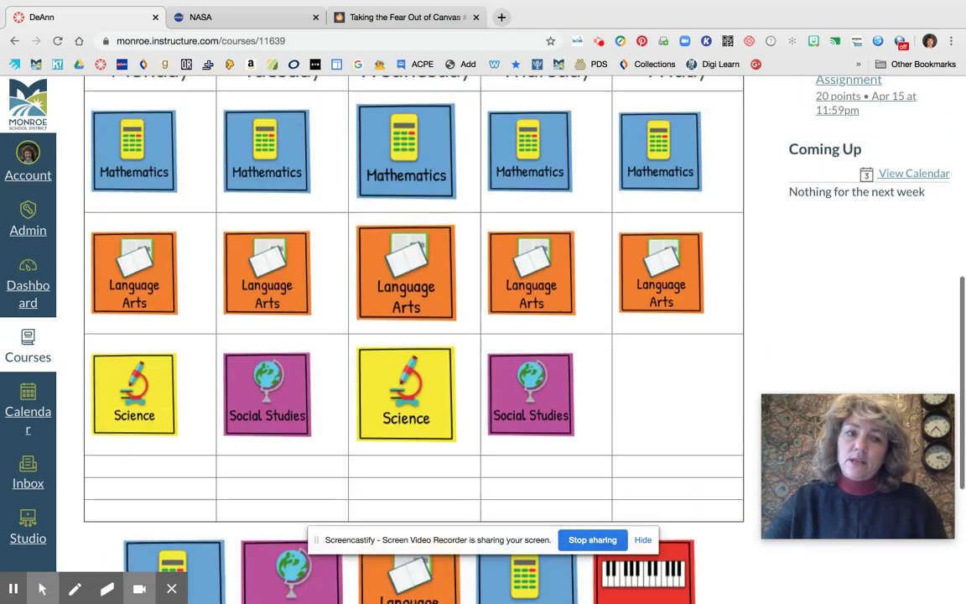
{"action": "scroll", "coordinate": [473, 304], "scroll_direction": "up", "scroll_amount": 3}
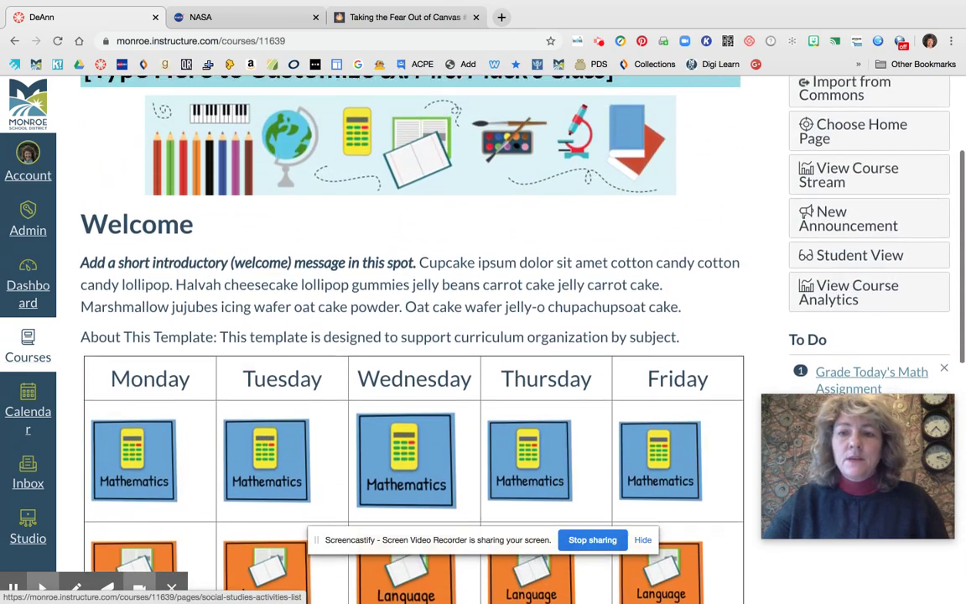
{"action": "scroll", "coordinate": [472, 305], "scroll_direction": "up", "scroll_amount": 1}
{"action": "scroll", "coordinate": [473, 305], "scroll_direction": "down", "scroll_amount": 1}
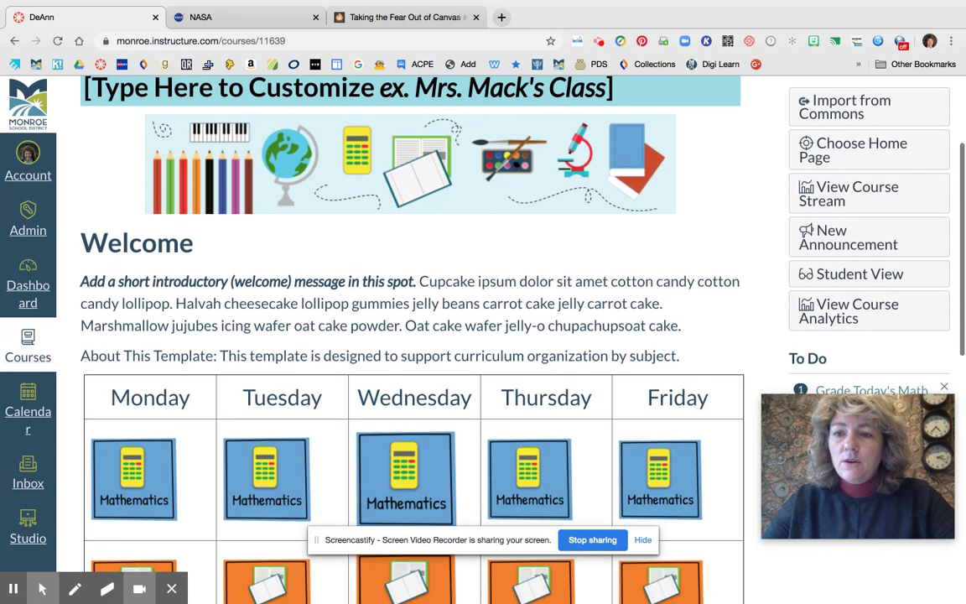
Return to the Dashboard and start a new course named "secondary test" with the Private (Copyrighted) content license.
{"action": "scroll", "coordinate": [411, 335], "scroll_direction": "up", "scroll_amount": 3}
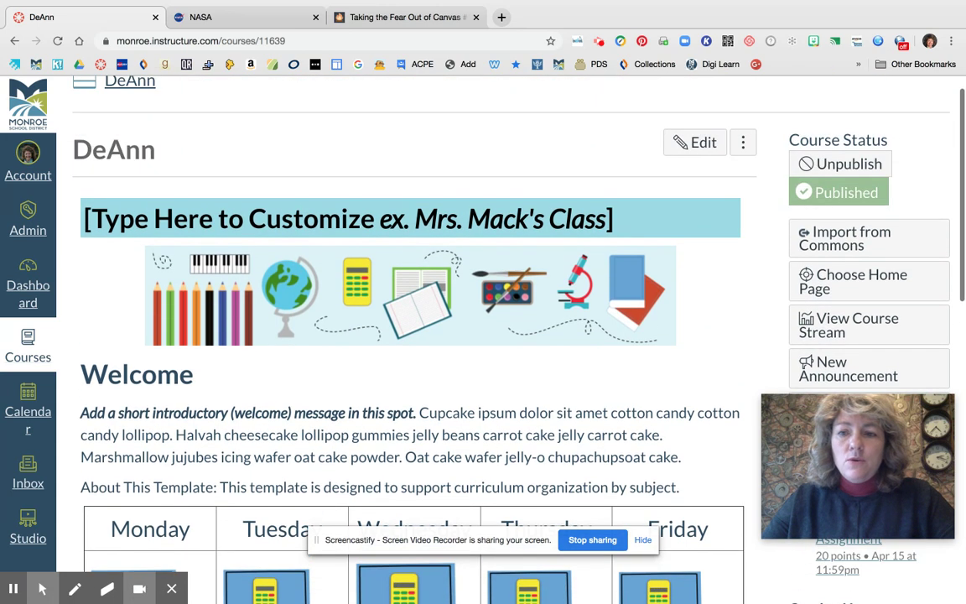
{"action": "left_click", "coordinate": [31, 287]}
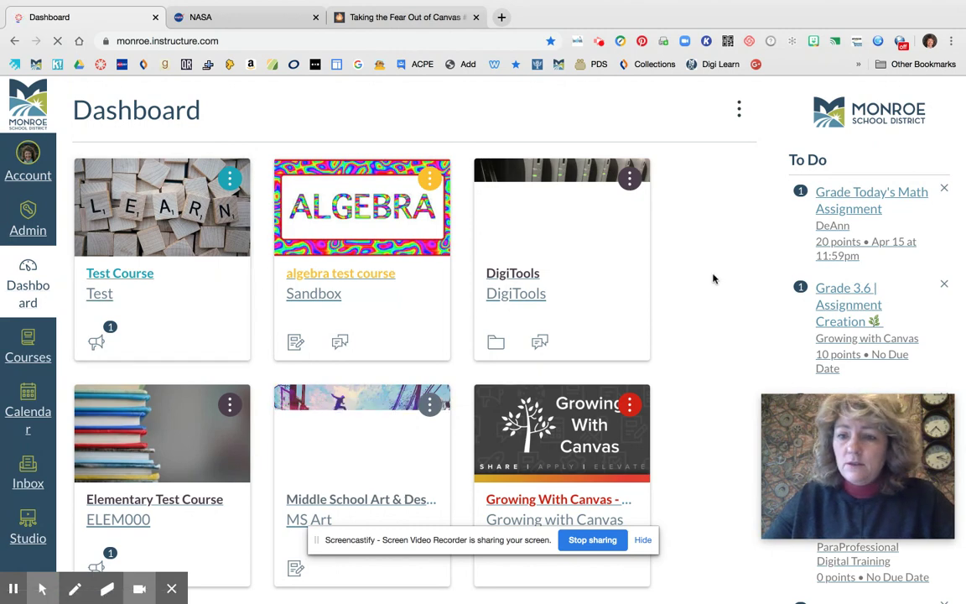
{"action": "scroll", "coordinate": [714, 278], "scroll_direction": "down", "scroll_amount": 3}
{"action": "scroll", "coordinate": [714, 278], "scroll_direction": "down", "scroll_amount": 7}
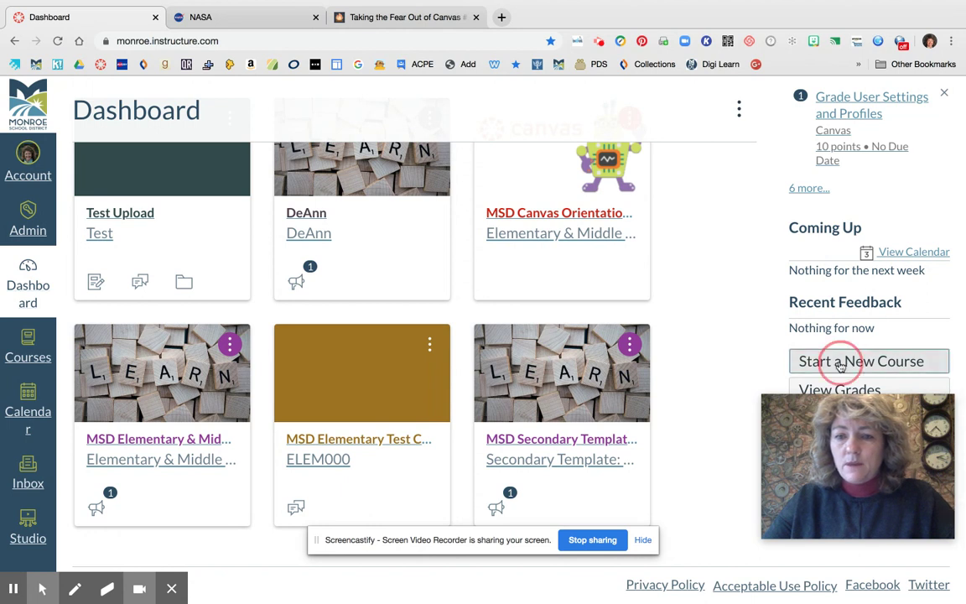
{"action": "left_click", "coordinate": [840, 365]}
{"action": "left_click", "coordinate": [548, 283]}
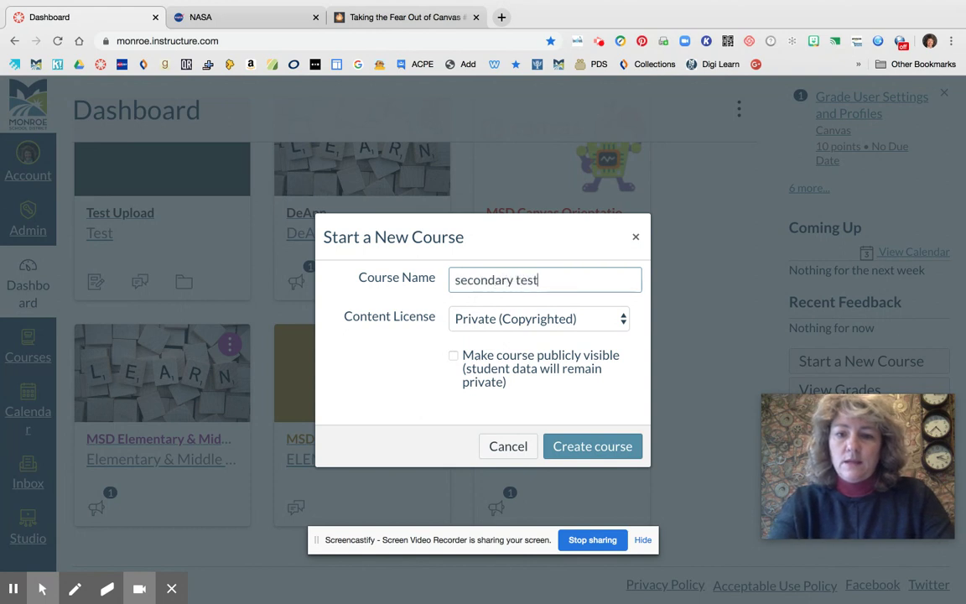
{"action": "left_click", "coordinate": [605, 445]}
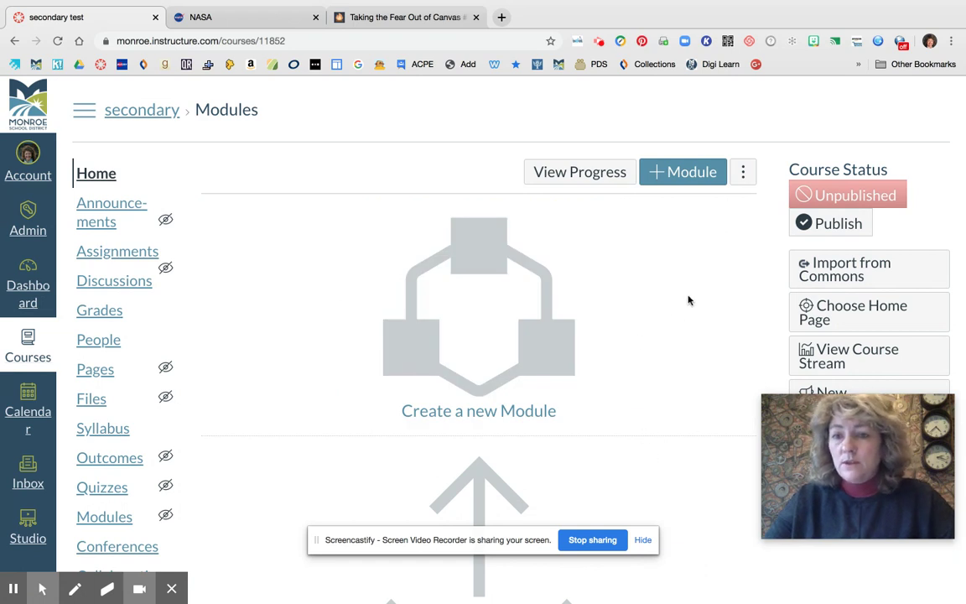
Browse Commons from the new course and filter the resources to those shared with Monroe School District.
{"action": "left_click", "coordinate": [828, 269]}
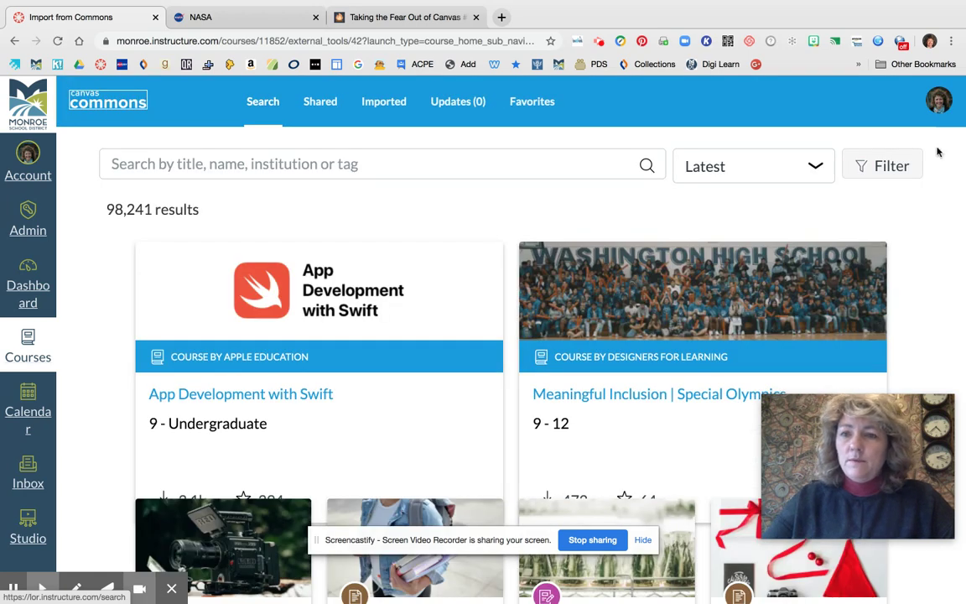
{"action": "left_click", "coordinate": [897, 166]}
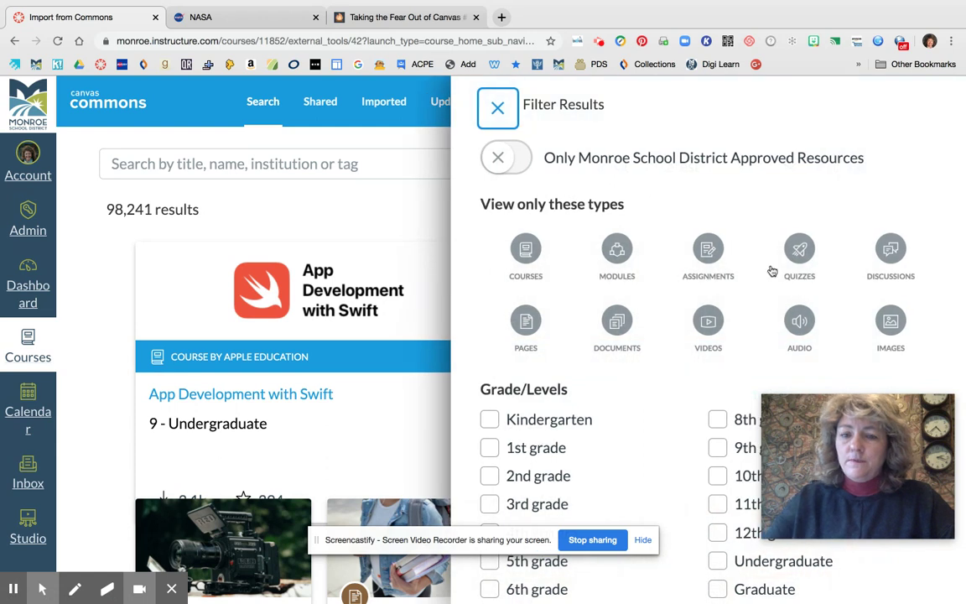
{"action": "scroll", "coordinate": [675, 396], "scroll_direction": "down", "scroll_amount": 5}
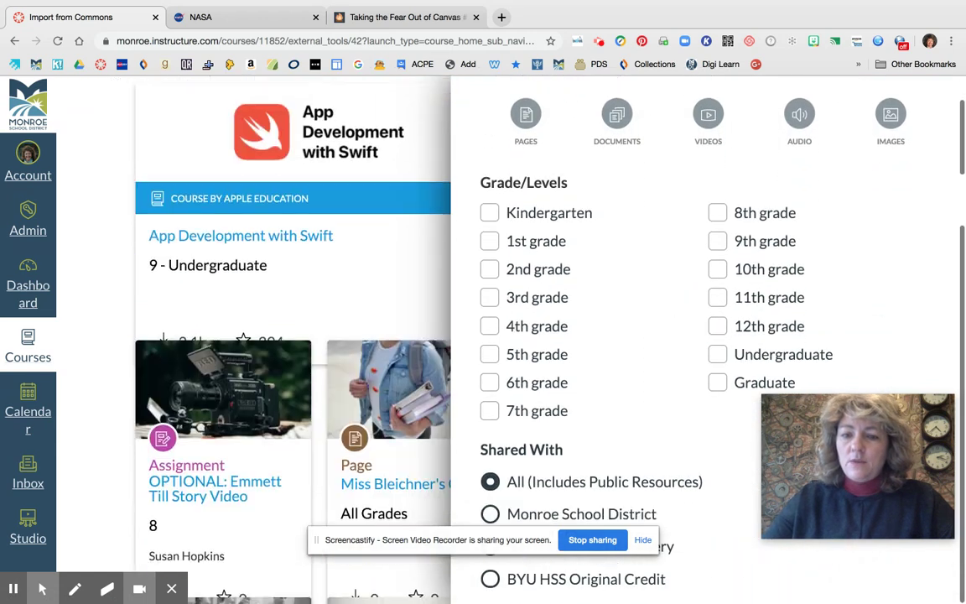
{"action": "left_click", "coordinate": [490, 516]}
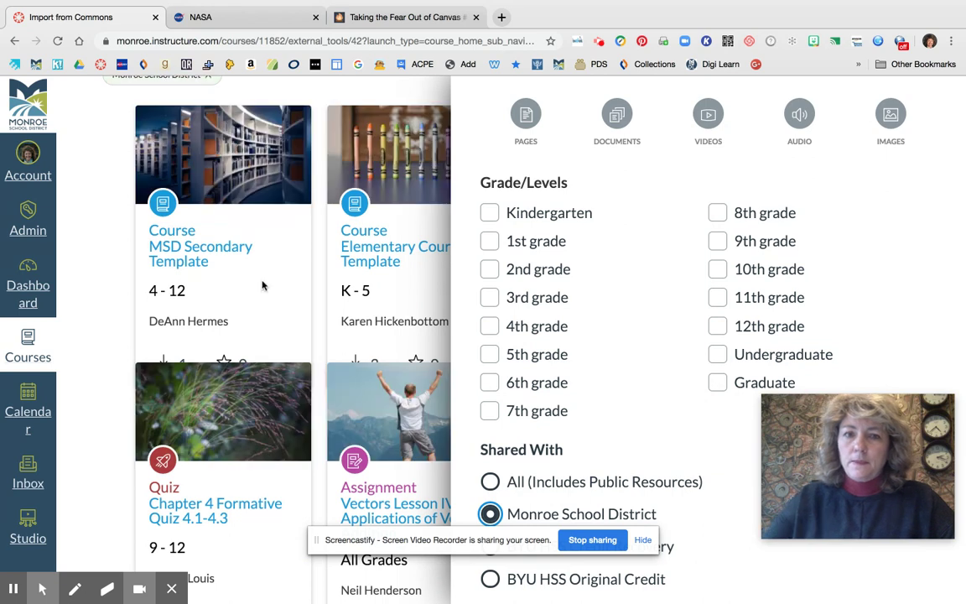
{"action": "left_click", "coordinate": [293, 82]}
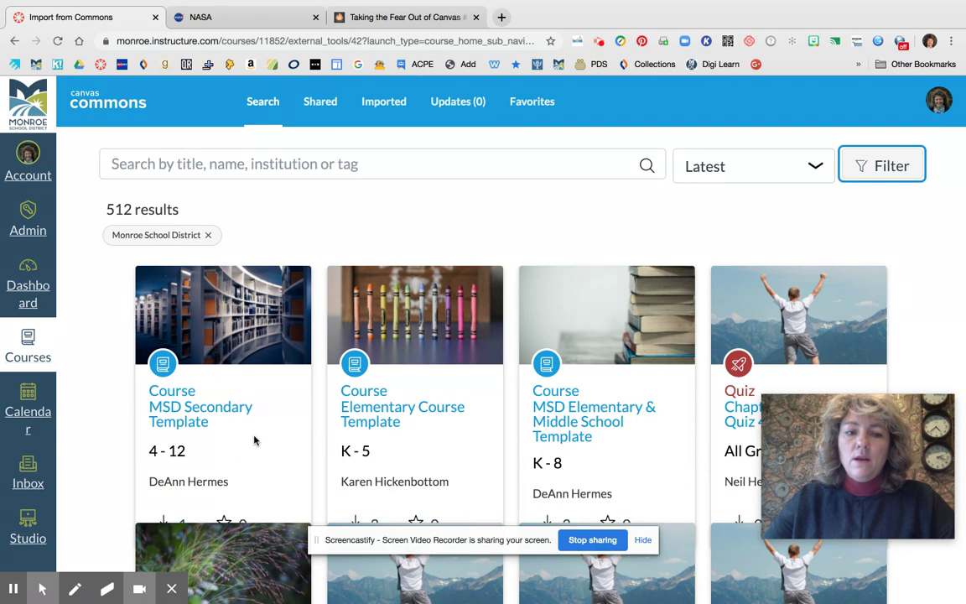
{"action": "left_click", "coordinate": [253, 163]}
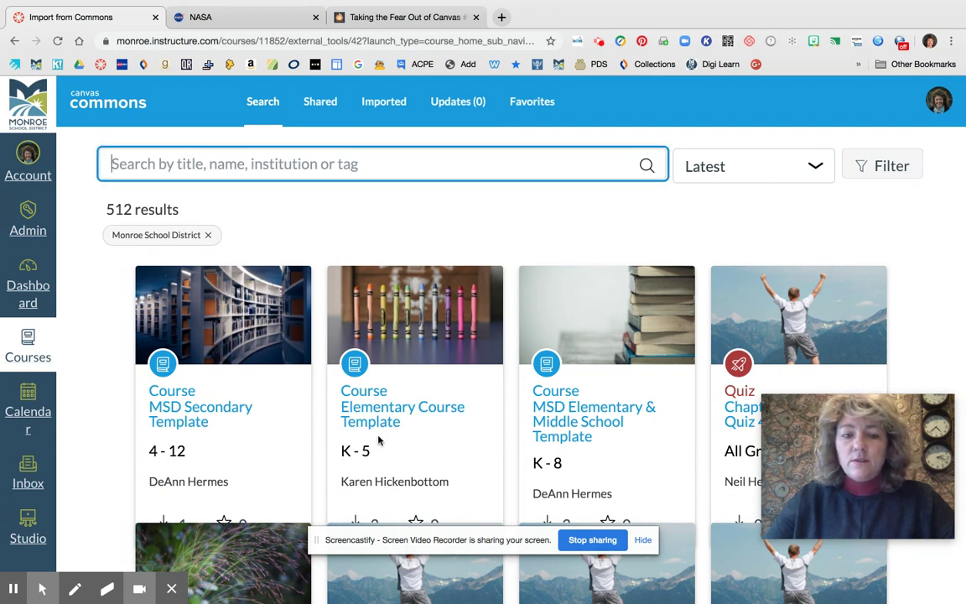
Open the MSD Secondary Template and preview its modules, quizzes and files.
{"action": "left_click", "coordinate": [194, 421]}
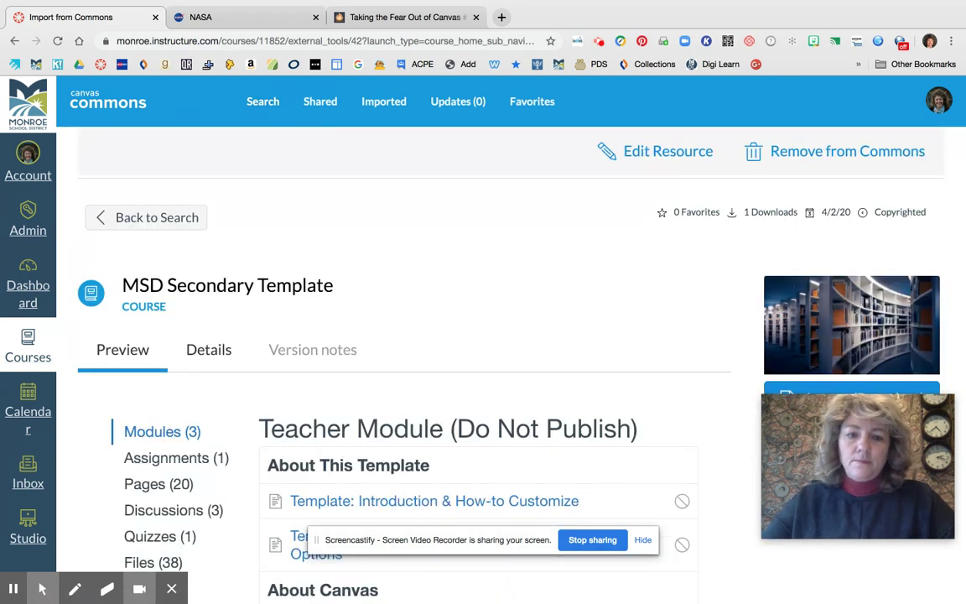
{"action": "scroll", "coordinate": [420, 356], "scroll_direction": "down", "scroll_amount": 5}
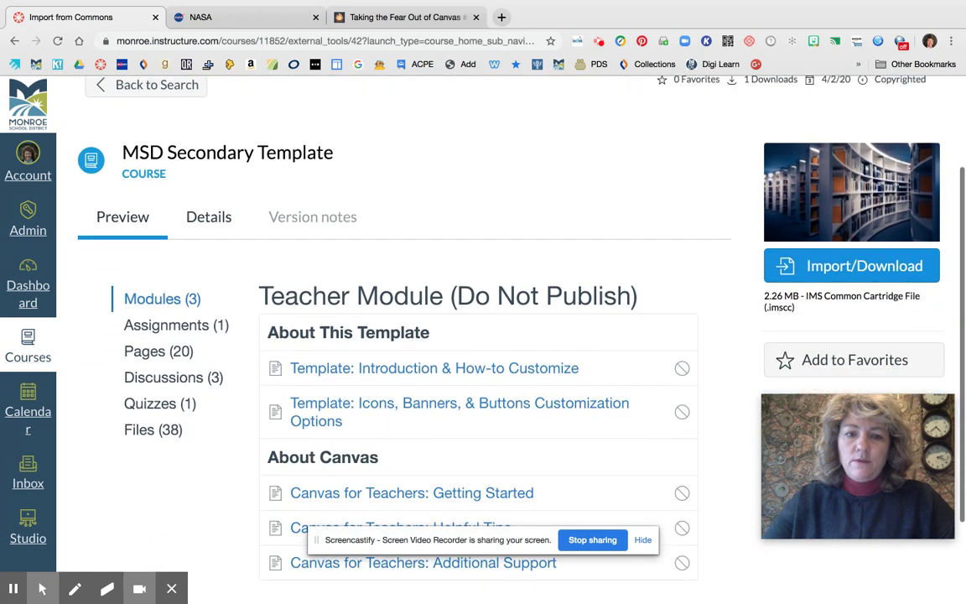
{"action": "scroll", "coordinate": [453, 360], "scroll_direction": "down", "scroll_amount": 8}
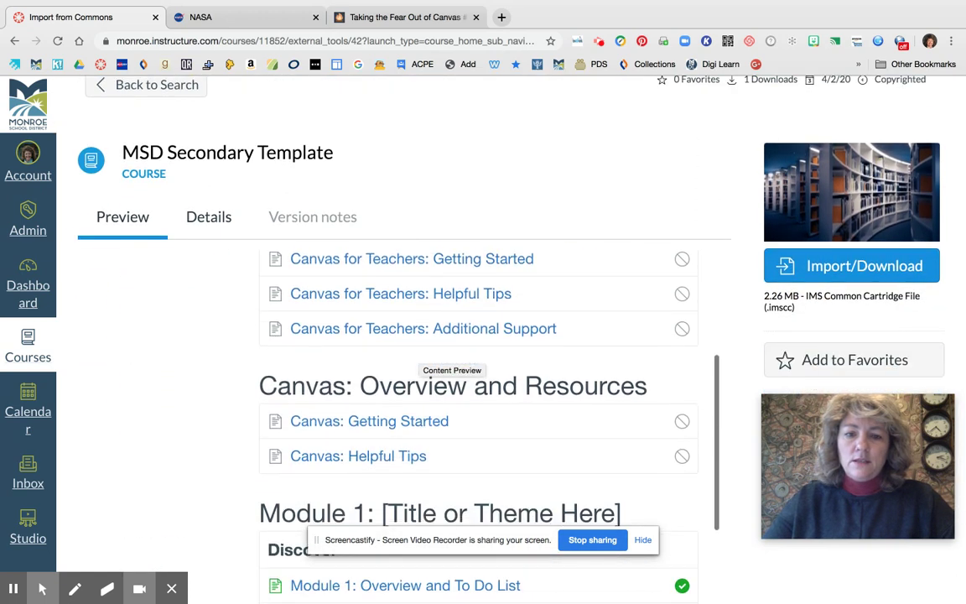
{"action": "scroll", "coordinate": [452, 377], "scroll_direction": "down", "scroll_amount": 2}
{"action": "scroll", "coordinate": [452, 378], "scroll_direction": "up", "scroll_amount": 10}
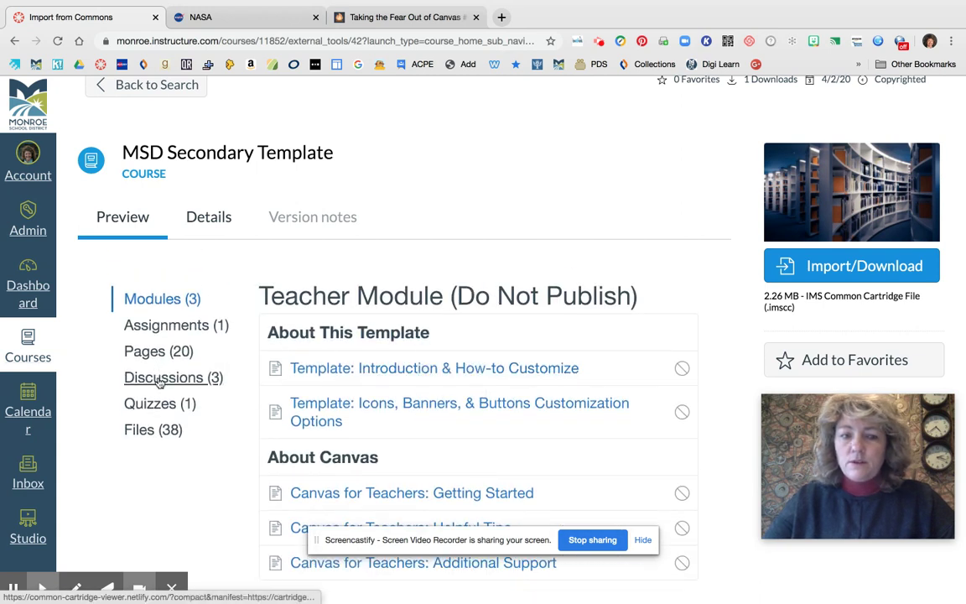
{"action": "left_click", "coordinate": [153, 406]}
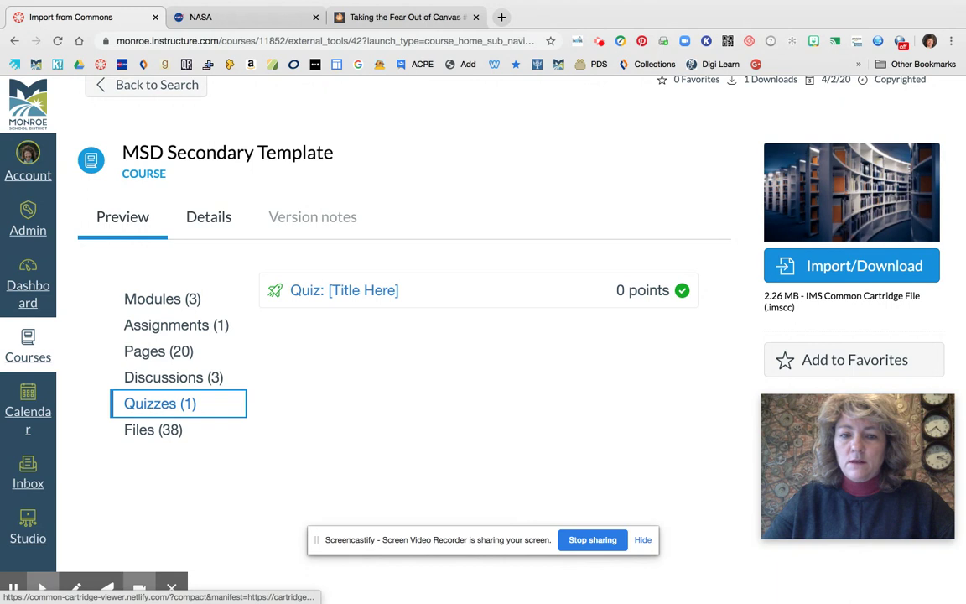
{"action": "left_click", "coordinate": [145, 437]}
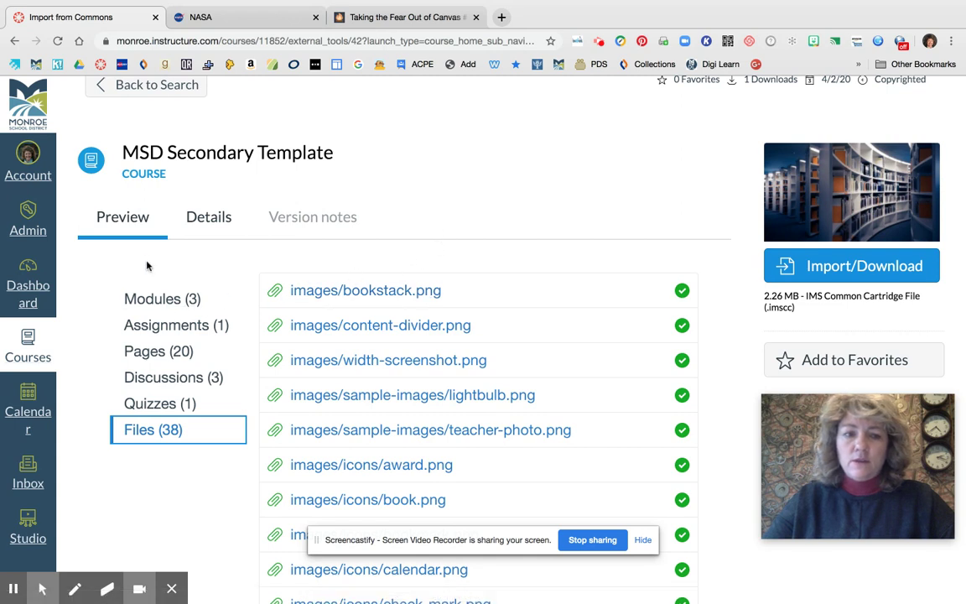
{"action": "left_click", "coordinate": [134, 297]}
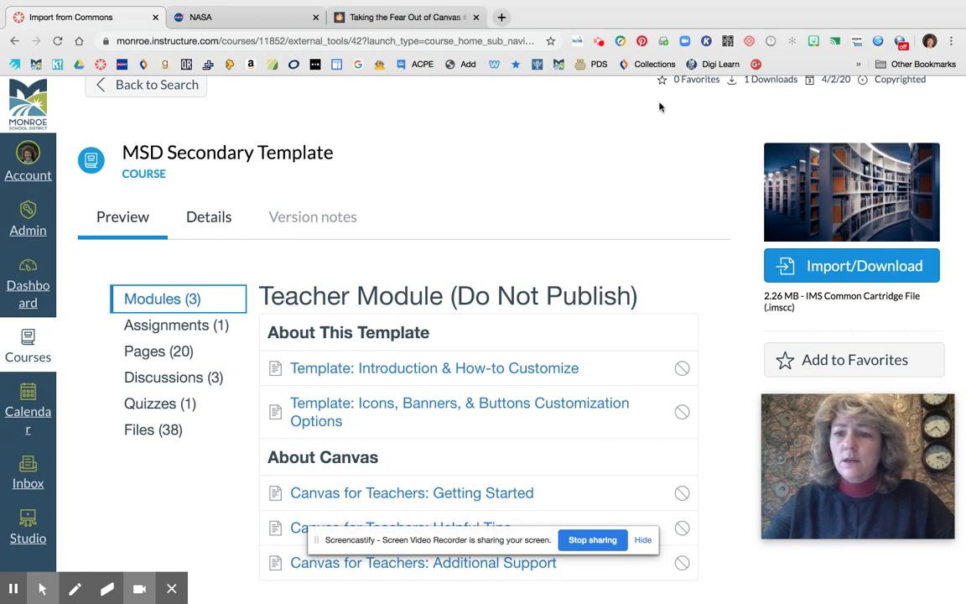
Import the MSD Secondary Template into the "secondary test" course.
{"action": "left_click", "coordinate": [839, 267]}
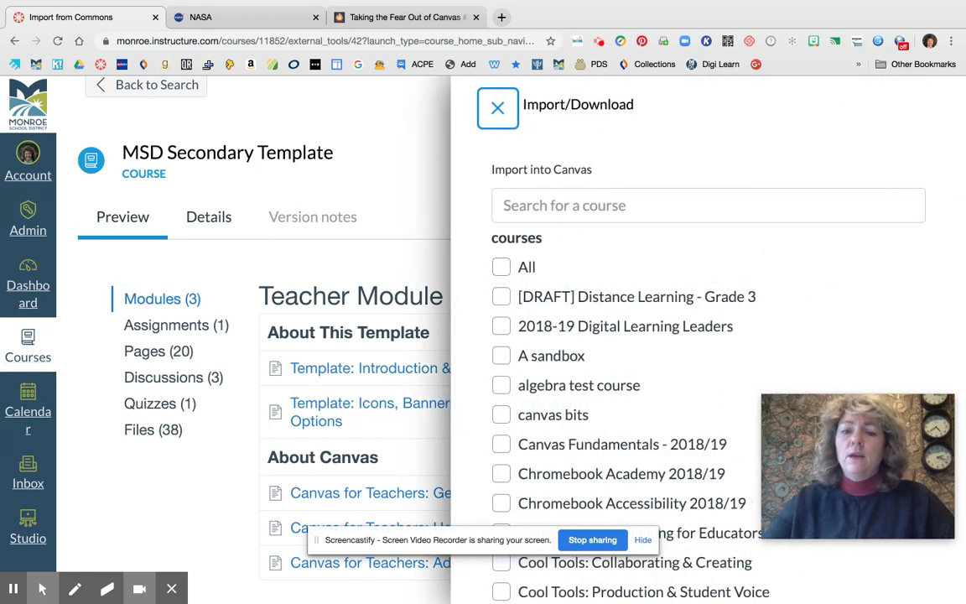
{"action": "scroll", "coordinate": [631, 431], "scroll_direction": "down", "scroll_amount": 4}
{"action": "scroll", "coordinate": [501, 339], "scroll_direction": "down", "scroll_amount": 4}
{"action": "scroll", "coordinate": [502, 339], "scroll_direction": "down", "scroll_amount": 5}
{"action": "scroll", "coordinate": [657, 336], "scroll_direction": "down", "scroll_amount": 3}
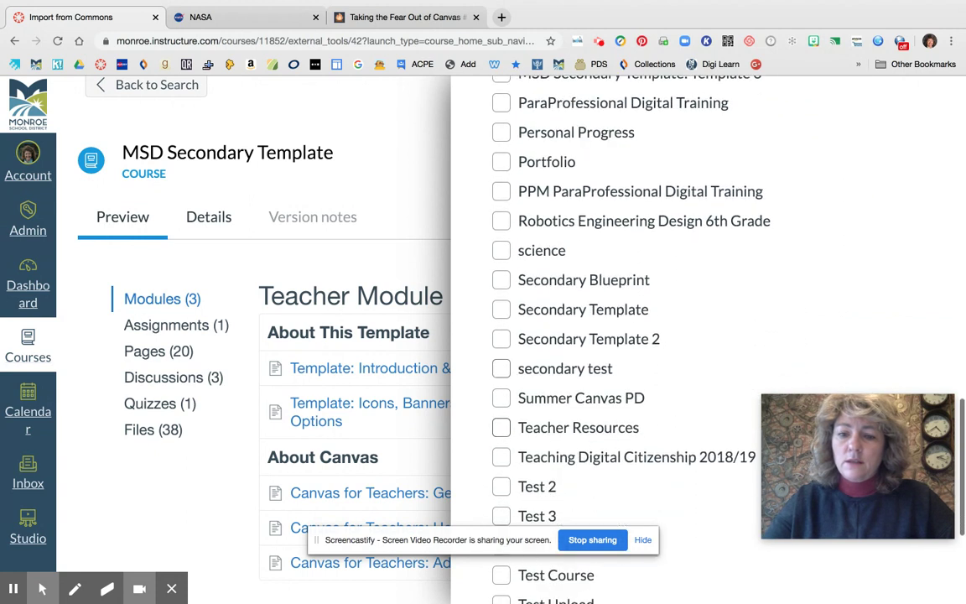
{"action": "left_click", "coordinate": [501, 370]}
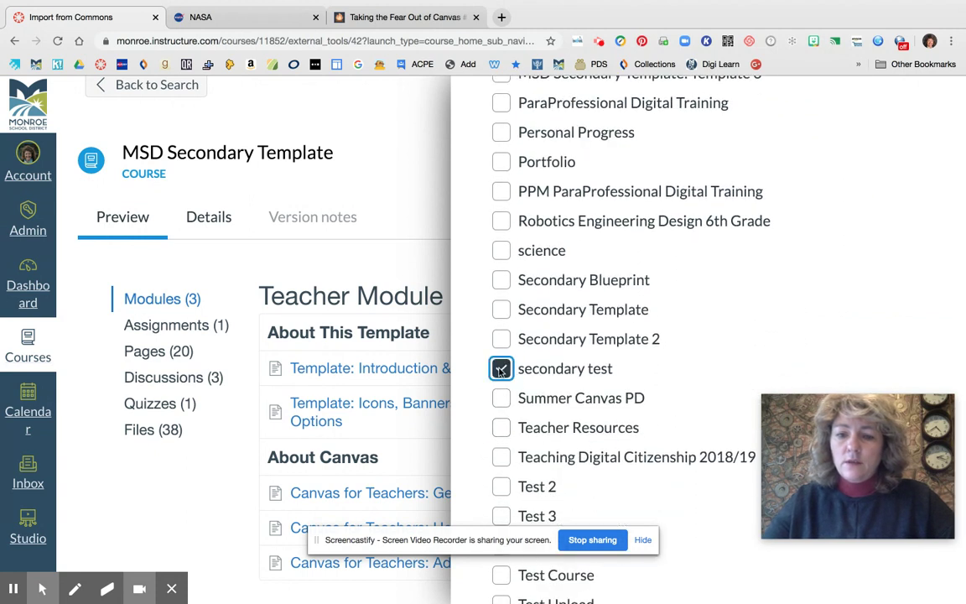
{"action": "scroll", "coordinate": [707, 458], "scroll_direction": "down", "scroll_amount": 4}
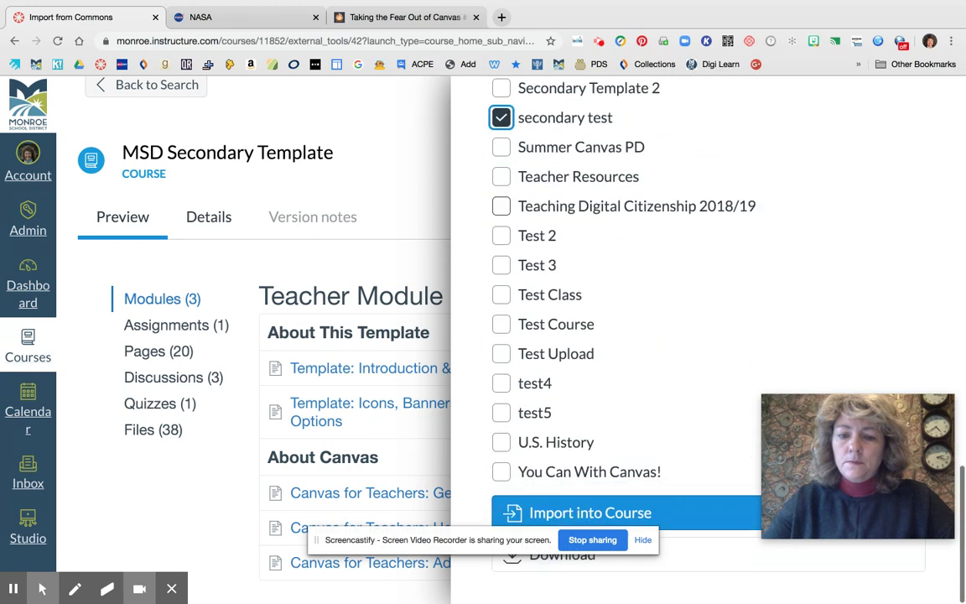
{"action": "left_click", "coordinate": [674, 516]}
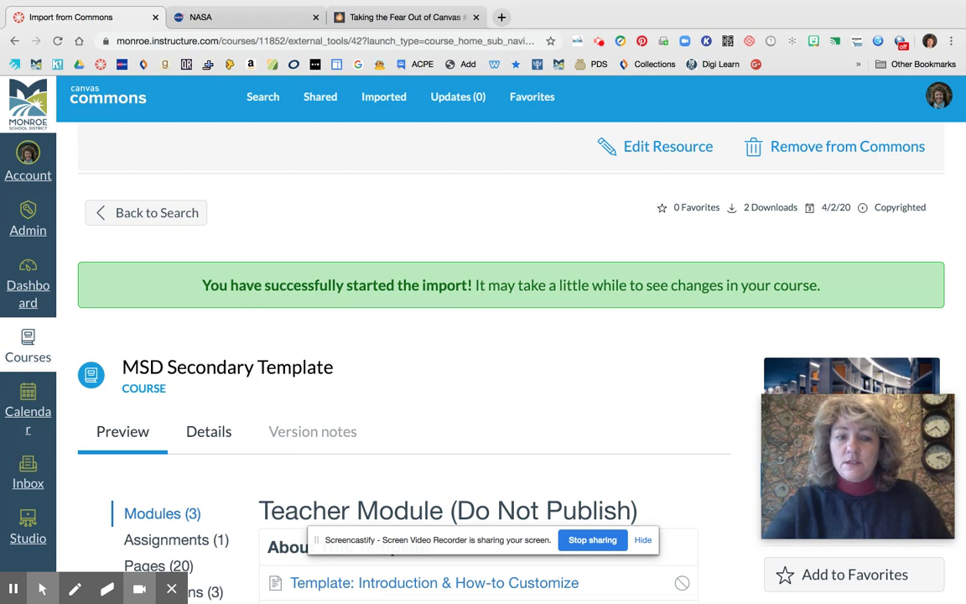
Return to the Dashboard and open the "secondary test" course.
{"action": "left_click", "coordinate": [22, 289]}
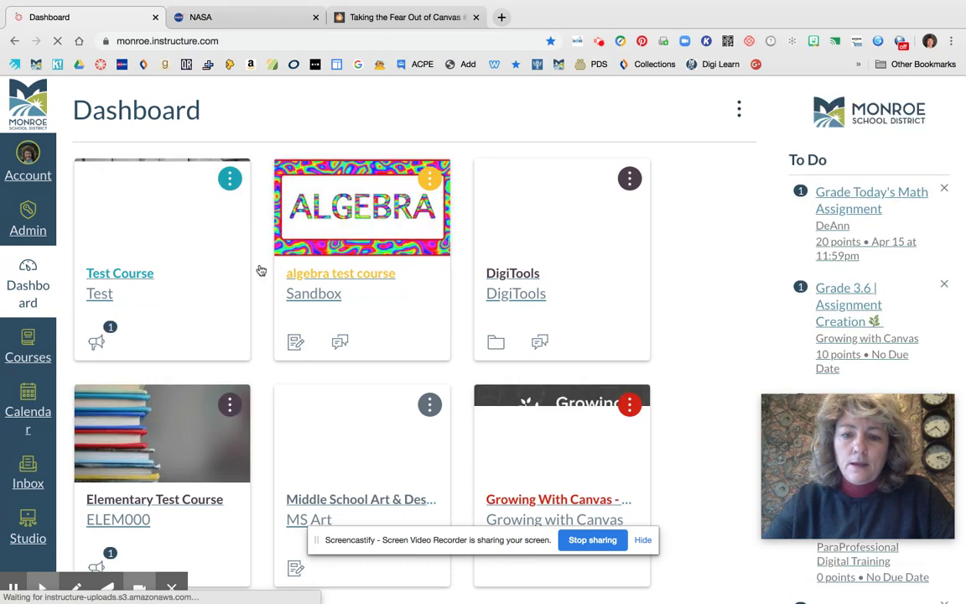
{"action": "scroll", "coordinate": [393, 410], "scroll_direction": "down", "scroll_amount": 5}
{"action": "scroll", "coordinate": [159, 475], "scroll_direction": "down", "scroll_amount": 5}
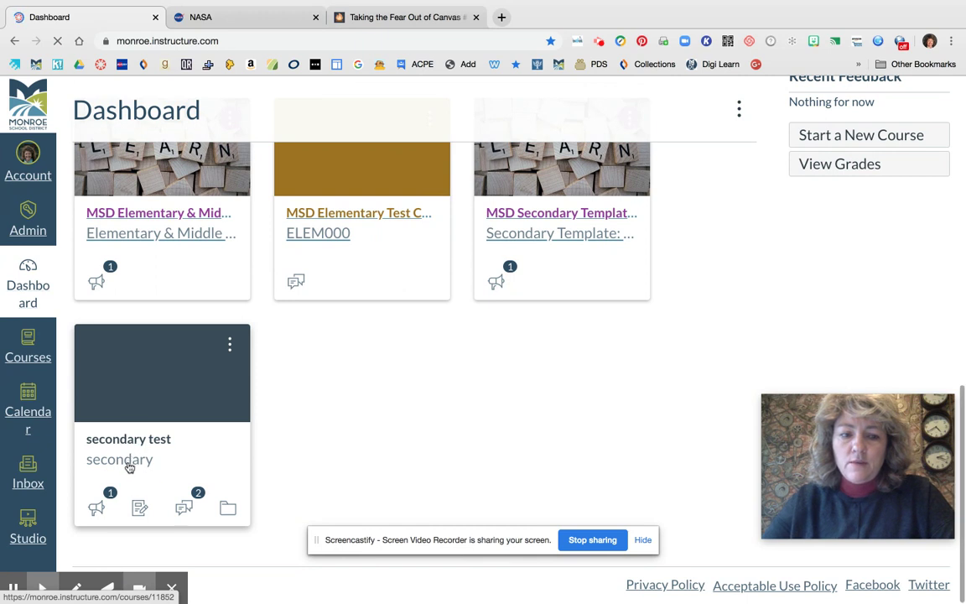
{"action": "left_click", "coordinate": [129, 467]}
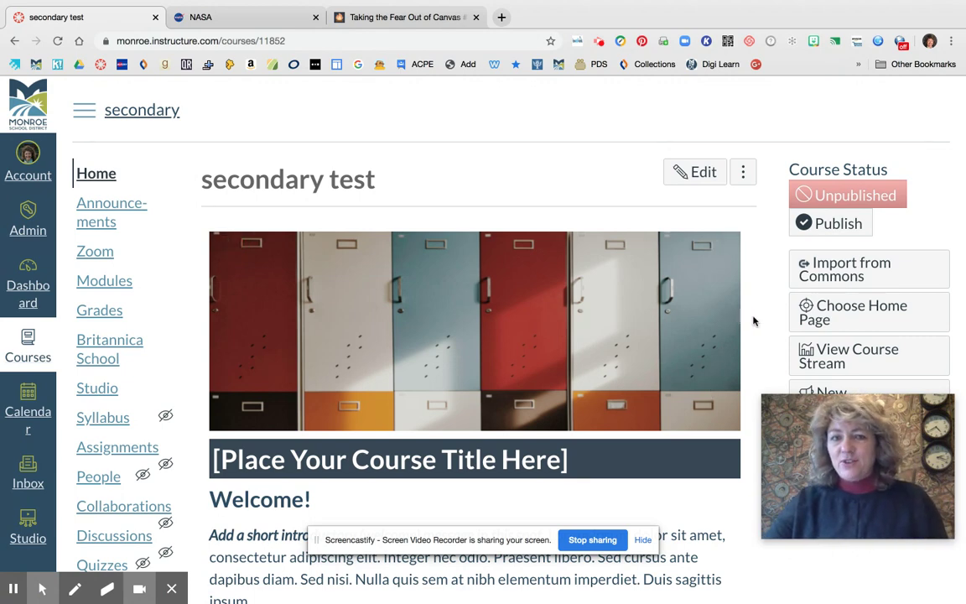
Review the secondary course's home page, including the banner, welcome text, navigation tip and Quick Access buttons.
{"action": "scroll", "coordinate": [753, 321], "scroll_direction": "down", "scroll_amount": 10}
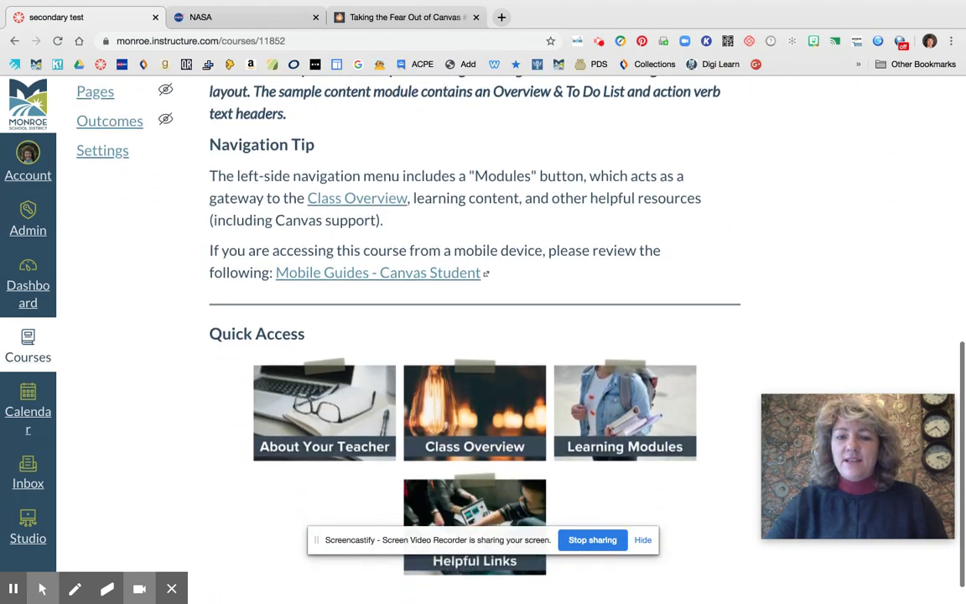
{"action": "scroll", "coordinate": [754, 327], "scroll_direction": "up", "scroll_amount": 10}
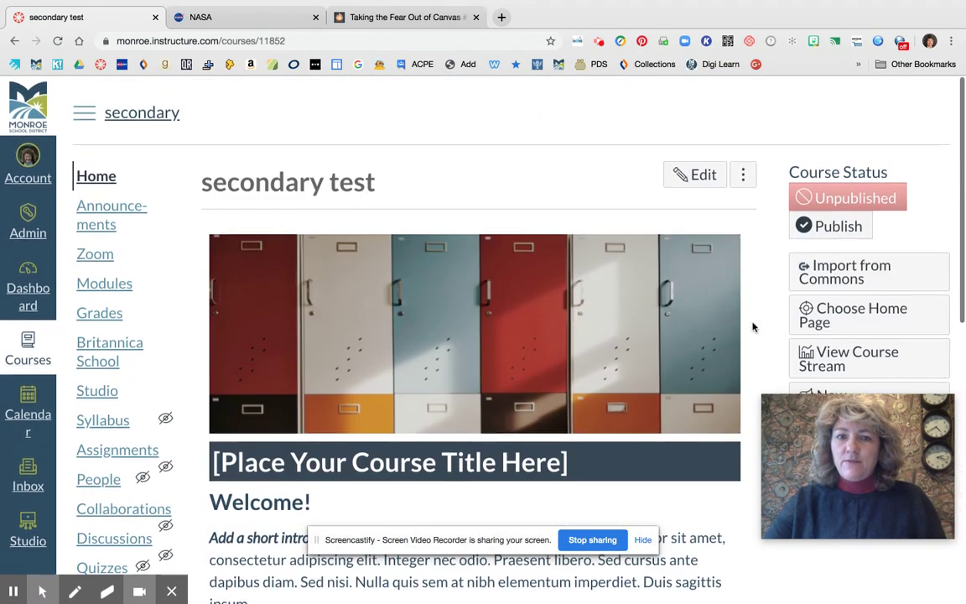
{"action": "scroll", "coordinate": [753, 327], "scroll_direction": "down", "scroll_amount": 3}
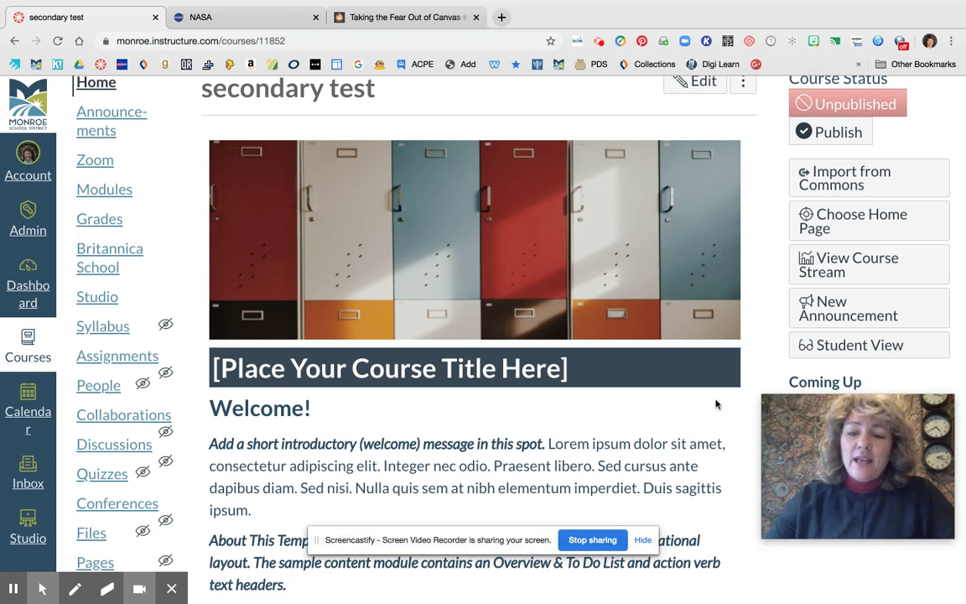
{"action": "scroll", "coordinate": [718, 406], "scroll_direction": "down", "scroll_amount": 3}
{"action": "scroll", "coordinate": [718, 406], "scroll_direction": "down", "scroll_amount": 2}
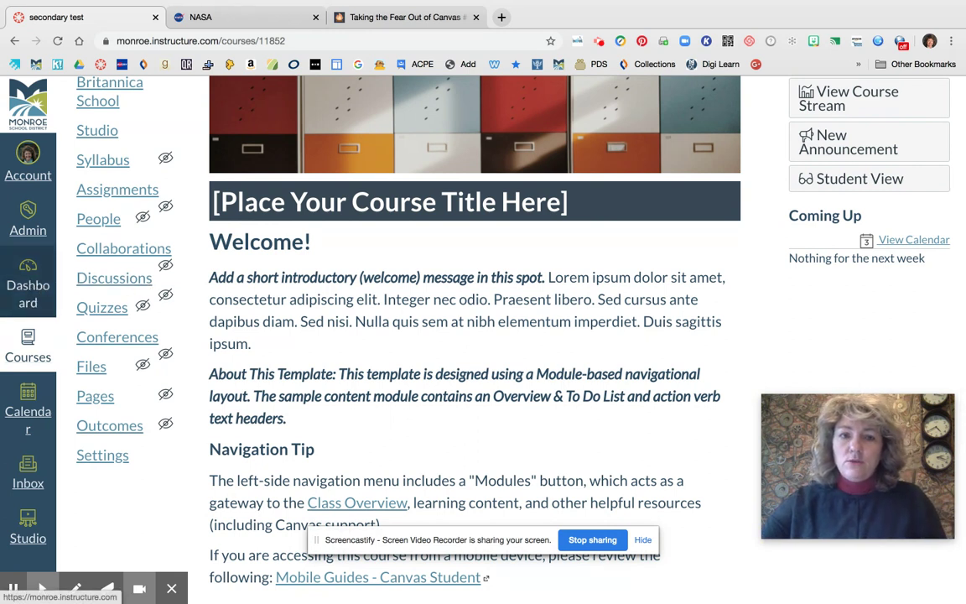
{"action": "scroll", "coordinate": [252, 252], "scroll_direction": "up", "scroll_amount": 6}
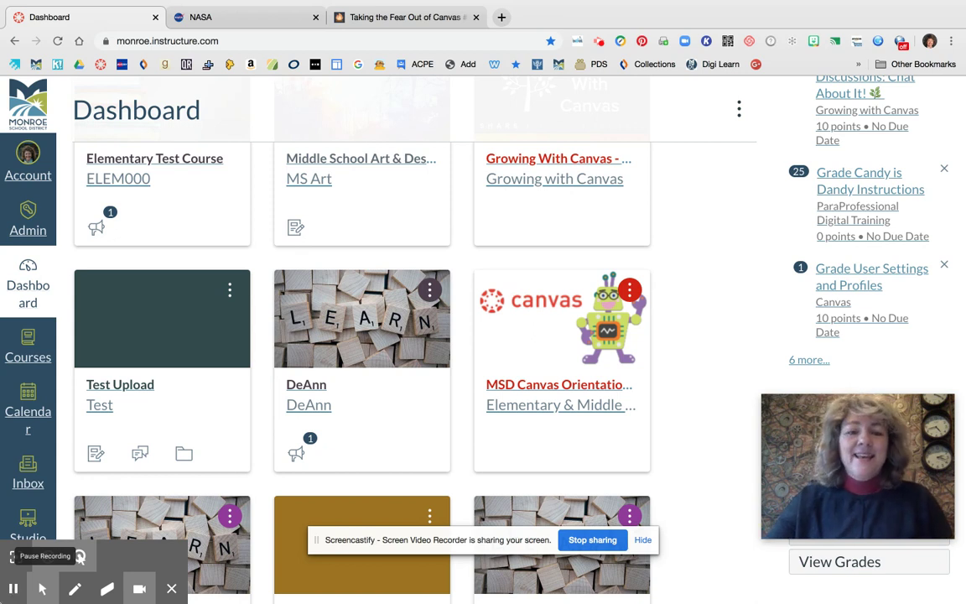
Open the course named after the teacher and look over its home page from title banner to weekly schedule.
{"action": "left_click", "coordinate": [353, 346]}
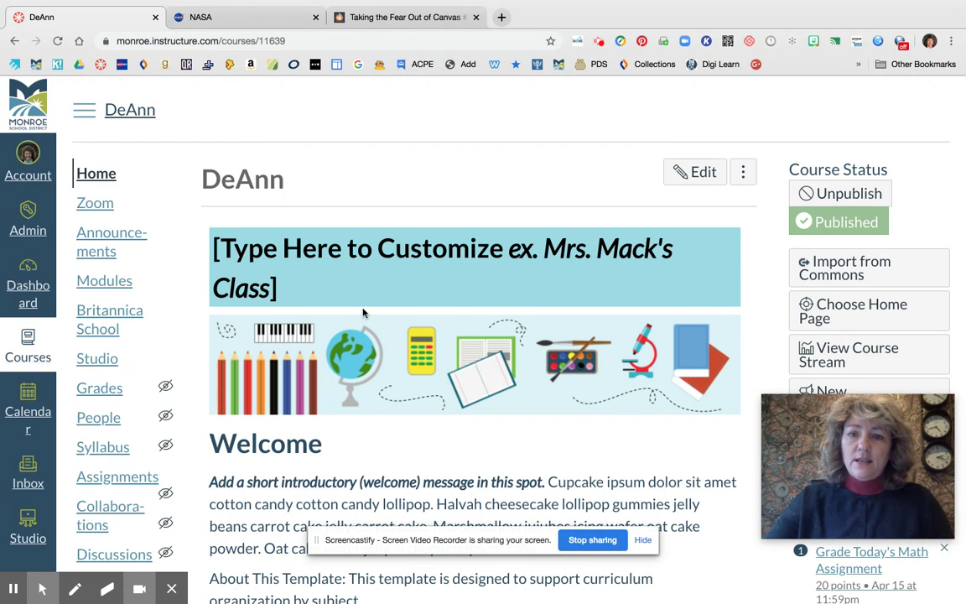
{"action": "scroll", "coordinate": [679, 284], "scroll_direction": "down", "scroll_amount": 1}
{"action": "scroll", "coordinate": [504, 268], "scroll_direction": "up", "scroll_amount": 1}
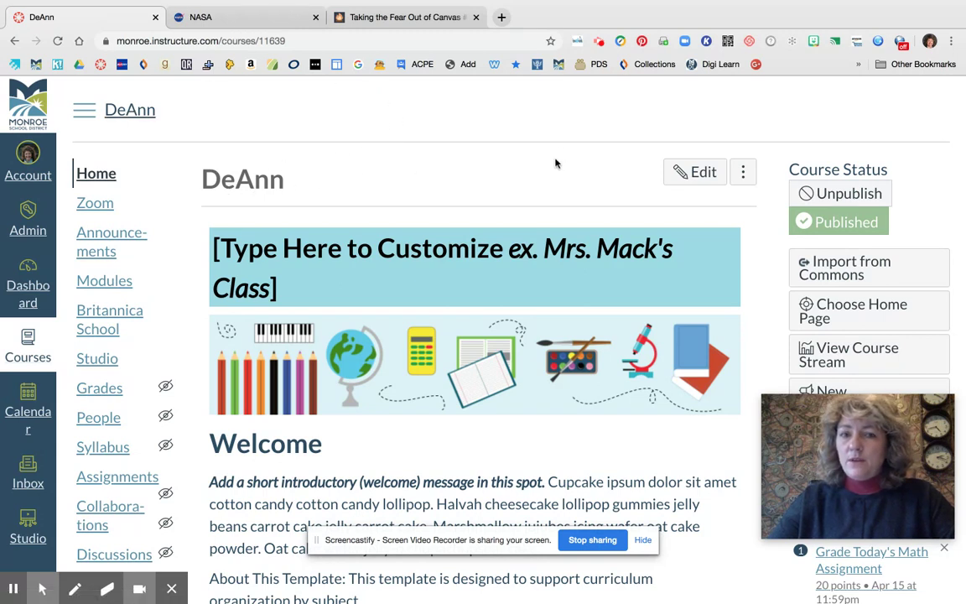
{"action": "scroll", "coordinate": [585, 239], "scroll_direction": "down", "scroll_amount": 1}
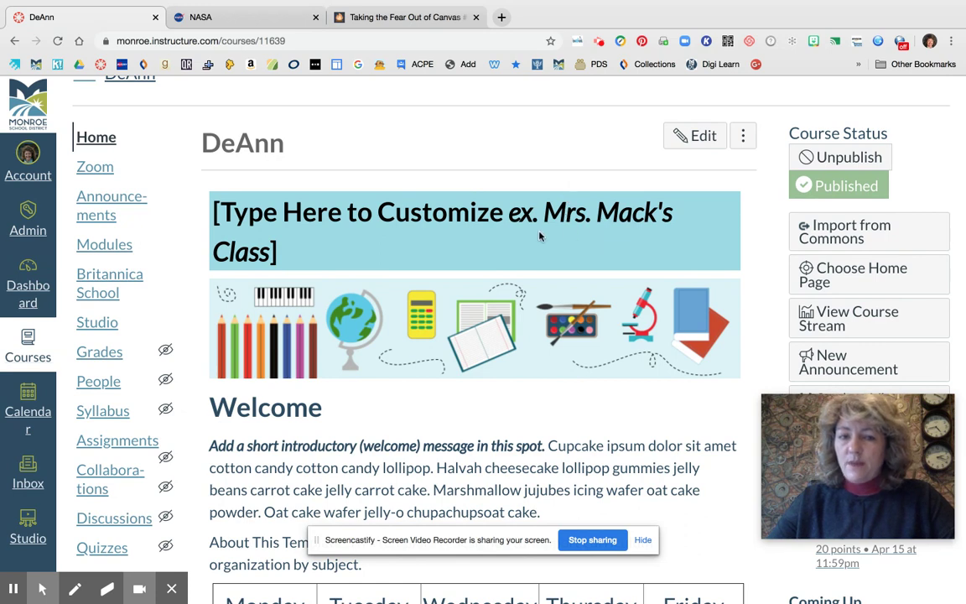
{"action": "scroll", "coordinate": [572, 222], "scroll_direction": "down", "scroll_amount": 5}
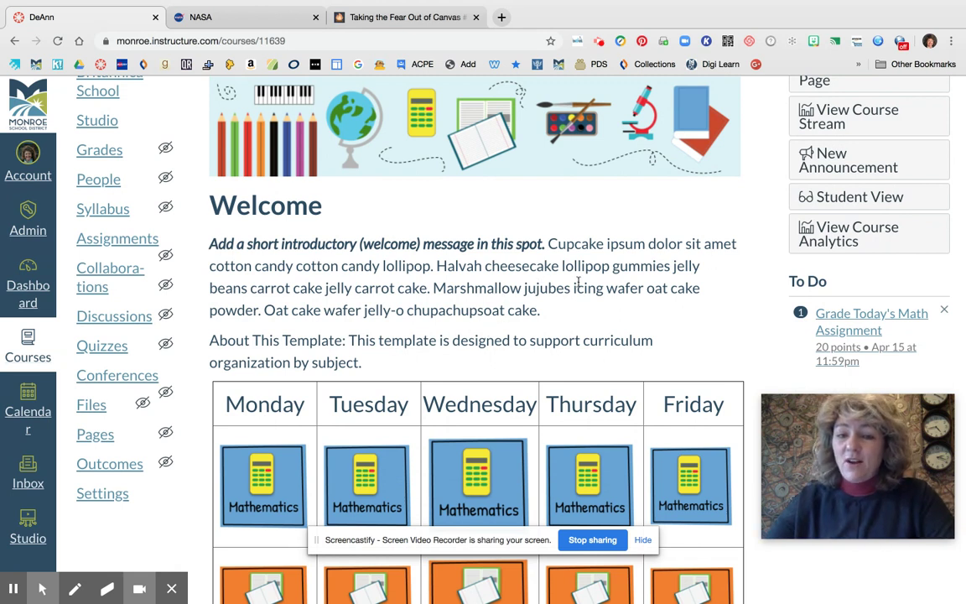
Look over the course home page's title, welcome message and weekly schedule, and open the page for editing.
{"action": "scroll", "coordinate": [528, 254], "scroll_direction": "down", "scroll_amount": 1}
{"action": "scroll", "coordinate": [475, 335], "scroll_direction": "down", "scroll_amount": 1}
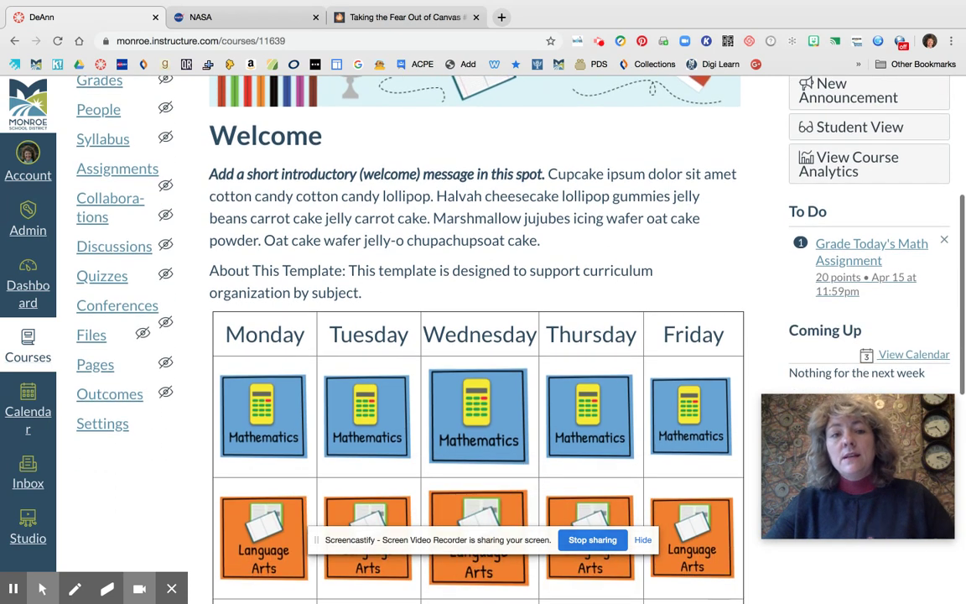
{"action": "scroll", "coordinate": [475, 335], "scroll_direction": "up", "scroll_amount": 3}
{"action": "scroll", "coordinate": [475, 335], "scroll_direction": "up", "scroll_amount": 3}
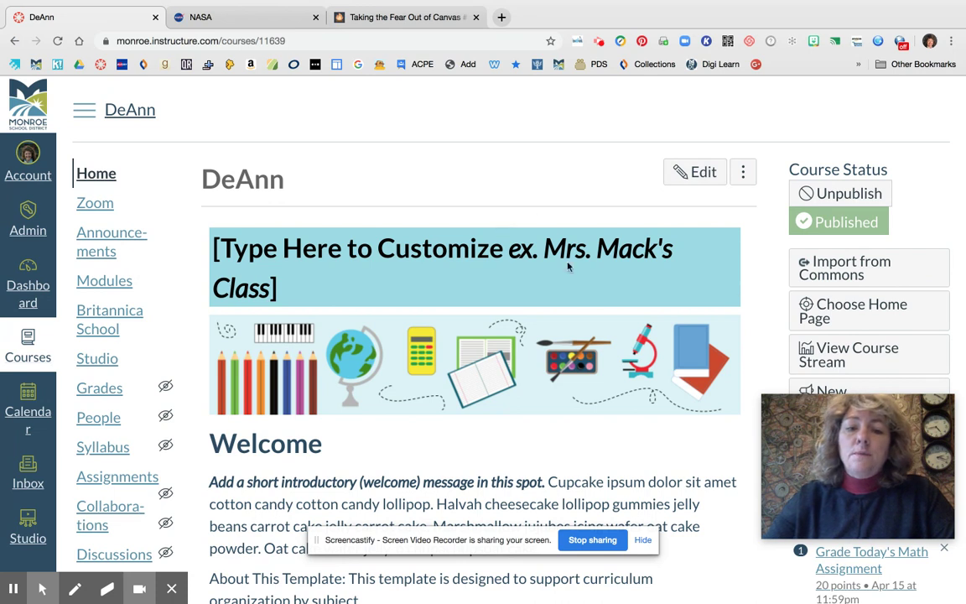
{"action": "scroll", "coordinate": [532, 278], "scroll_direction": "down", "scroll_amount": 1}
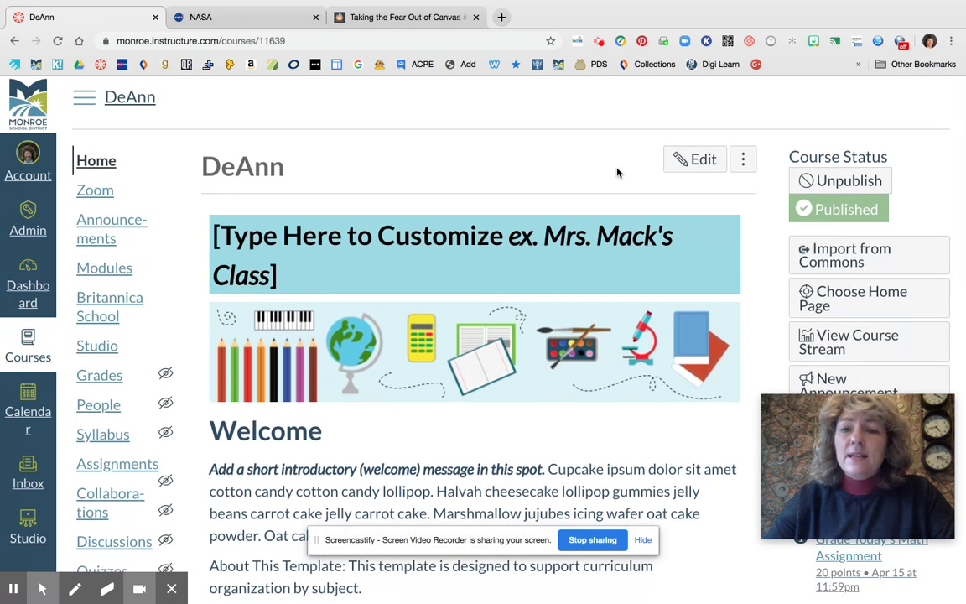
{"action": "left_click", "coordinate": [707, 163]}
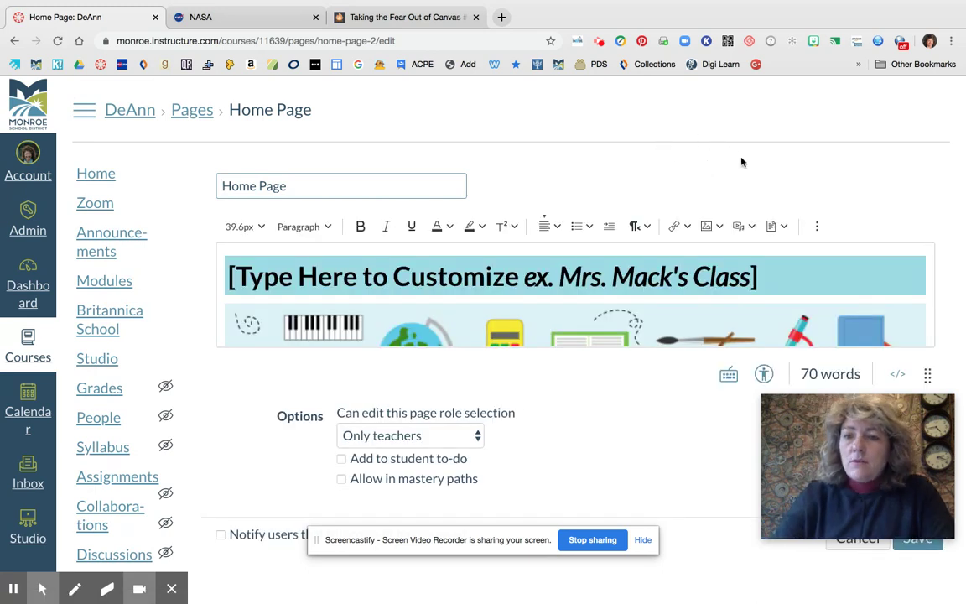
Enlarge the home page's content editing area vertically to show the full banner and the Welcome heading.
{"action": "scroll", "coordinate": [741, 159], "scroll_direction": "down", "scroll_amount": 2}
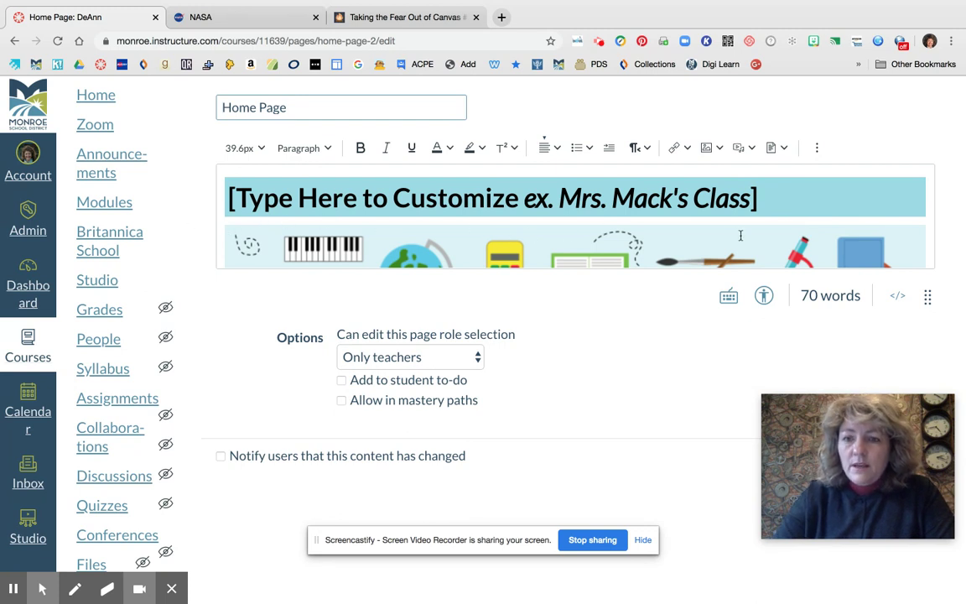
{"action": "scroll", "coordinate": [575, 216], "scroll_direction": "down", "scroll_amount": 5}
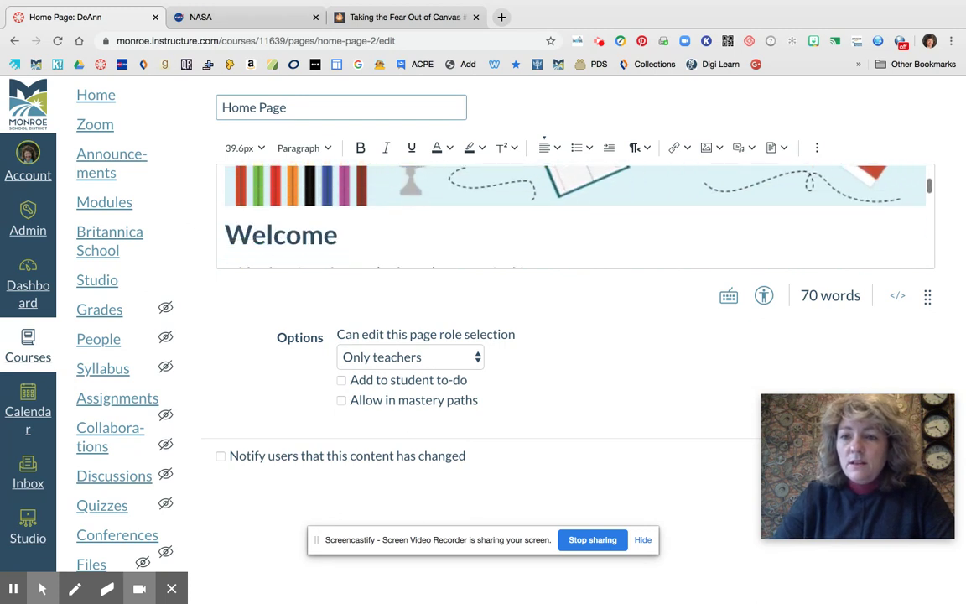
{"action": "scroll", "coordinate": [935, 218], "scroll_direction": "down", "scroll_amount": 1}
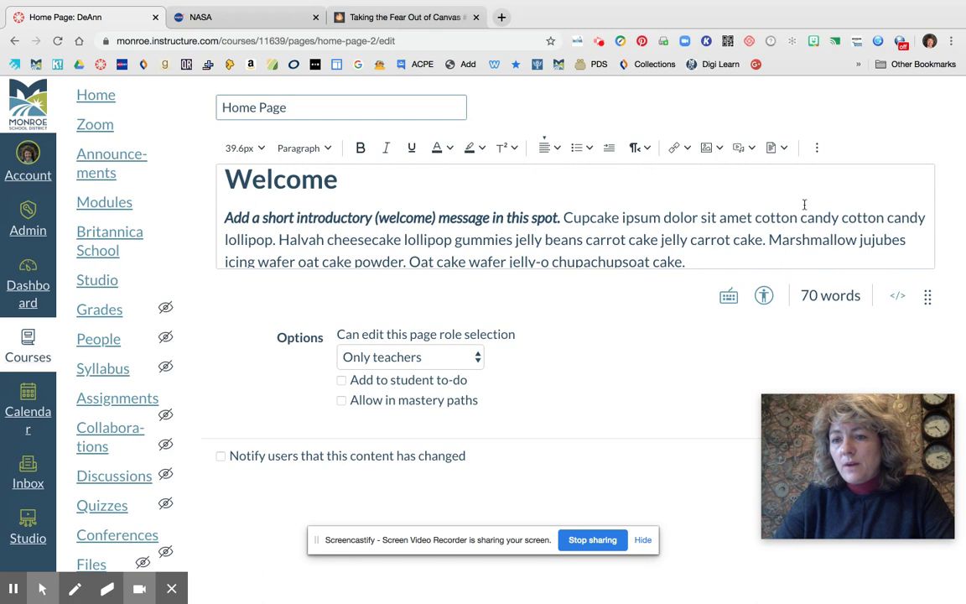
{"action": "scroll", "coordinate": [803, 204], "scroll_direction": "down", "scroll_amount": 8}
{"action": "scroll", "coordinate": [575, 216], "scroll_direction": "down", "scroll_amount": 10}
{"action": "scroll", "coordinate": [575, 217], "scroll_direction": "up", "scroll_amount": 20}
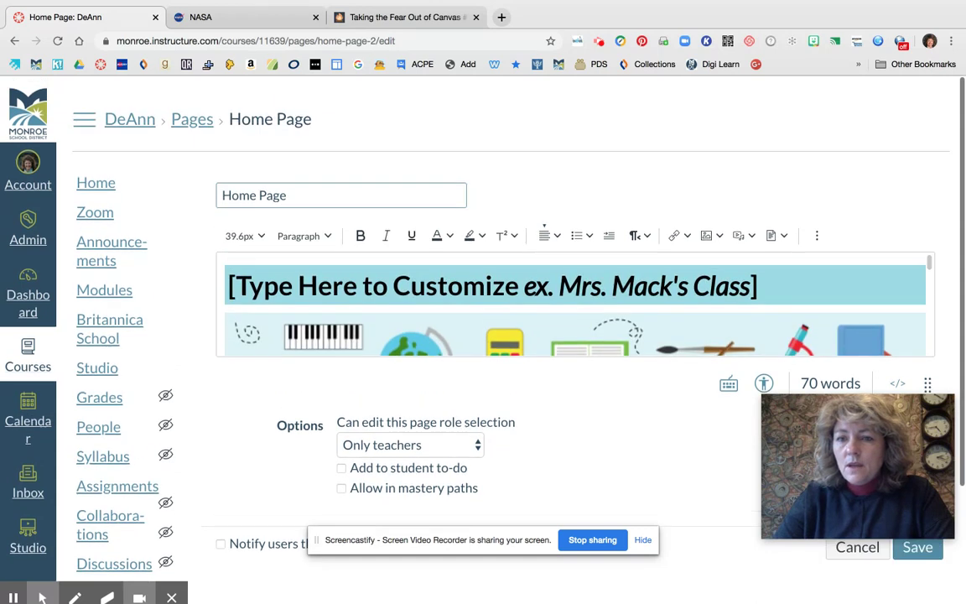
{"action": "scroll", "coordinate": [728, 175], "scroll_direction": "down", "scroll_amount": 5}
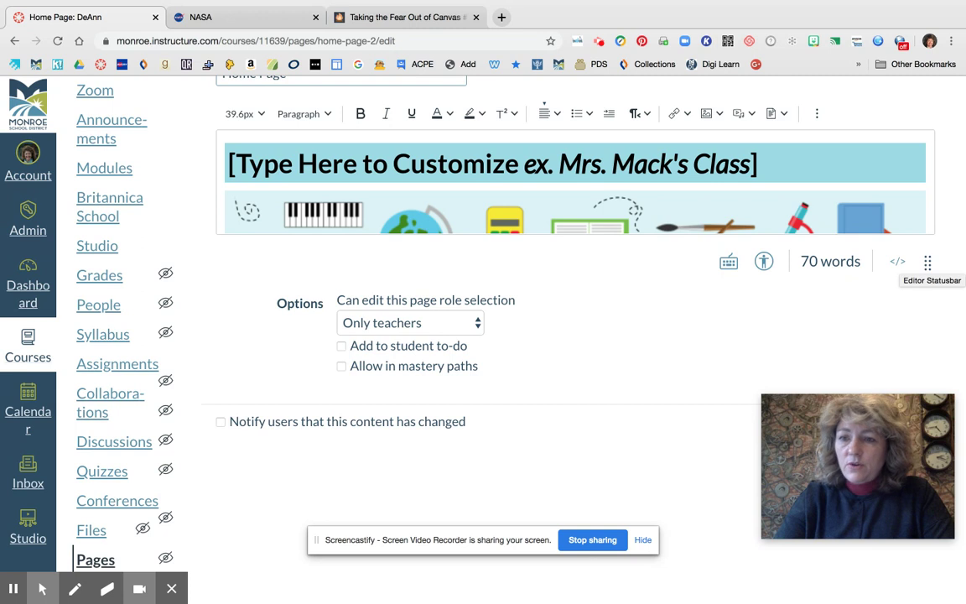
{"action": "left_click_drag", "start_coordinate": [927, 263], "coordinate": [916, 441]}
Examine the customizable title, banner, welcome message and weekly subject schedule within the enlarged editor.
{"action": "scroll", "coordinate": [576, 277], "scroll_direction": "down", "scroll_amount": 3}
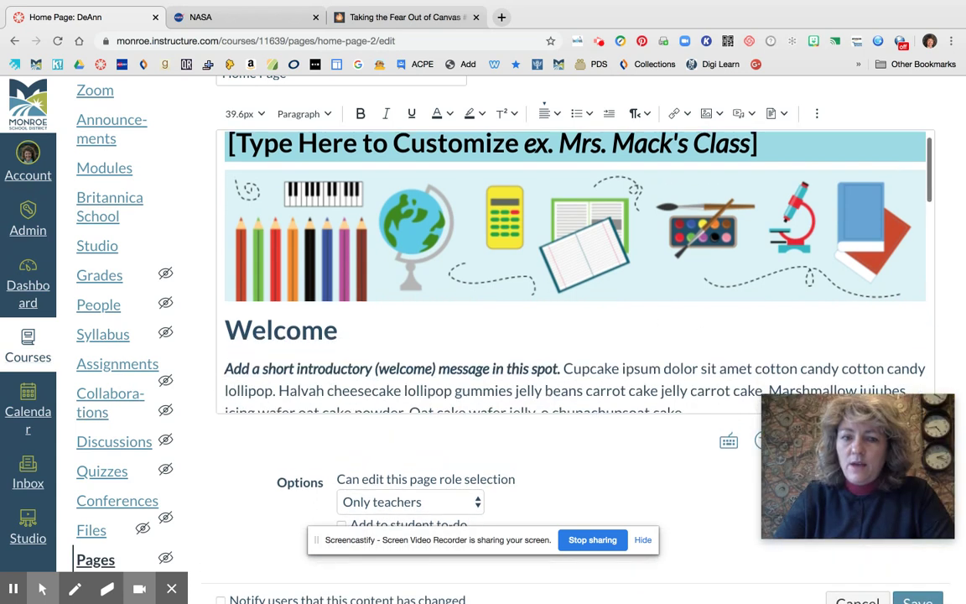
{"action": "scroll", "coordinate": [576, 277], "scroll_direction": "down", "scroll_amount": 4}
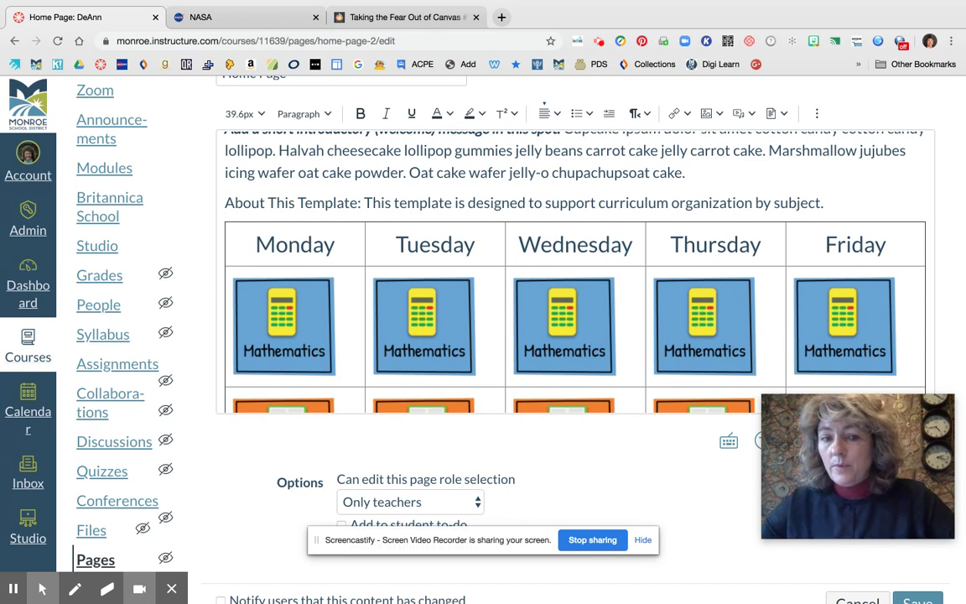
{"action": "scroll", "coordinate": [576, 277], "scroll_direction": "up", "scroll_amount": 6}
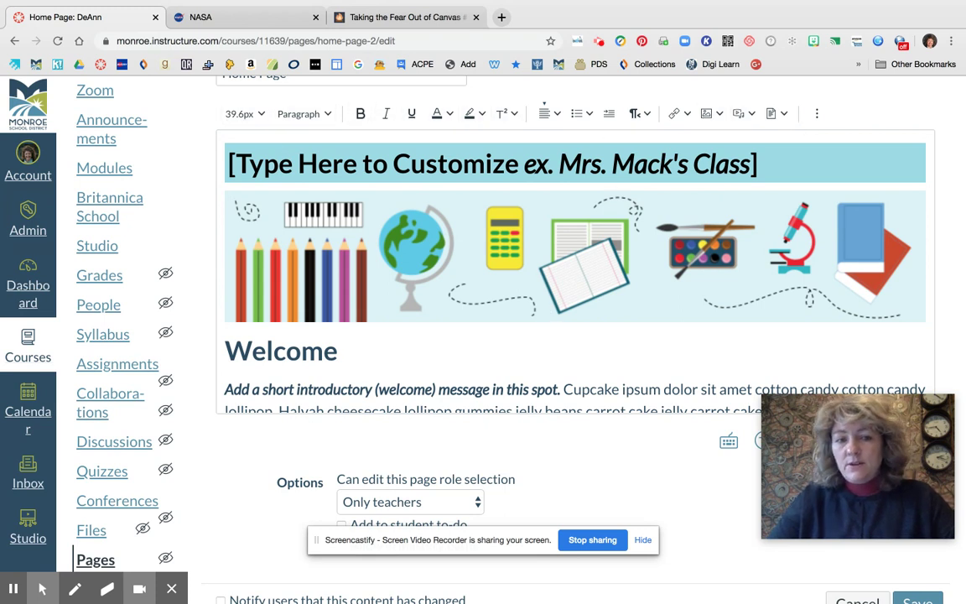
{"action": "scroll", "coordinate": [550, 285], "scroll_direction": "down", "scroll_amount": 2}
{"action": "scroll", "coordinate": [550, 285], "scroll_direction": "down", "scroll_amount": 3}
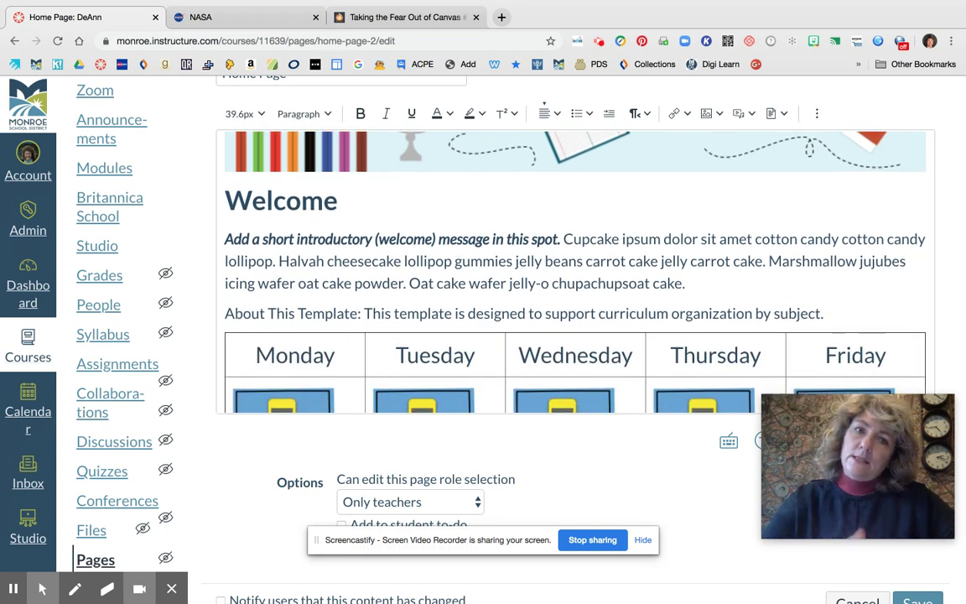
{"action": "scroll", "coordinate": [516, 289], "scroll_direction": "up", "scroll_amount": 4}
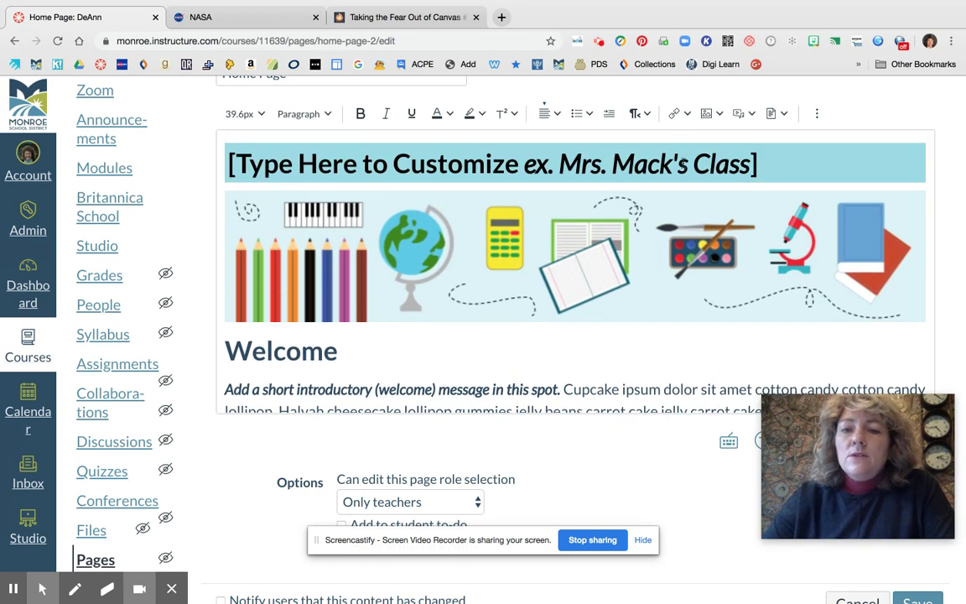
{"action": "left_click", "coordinate": [684, 163]}
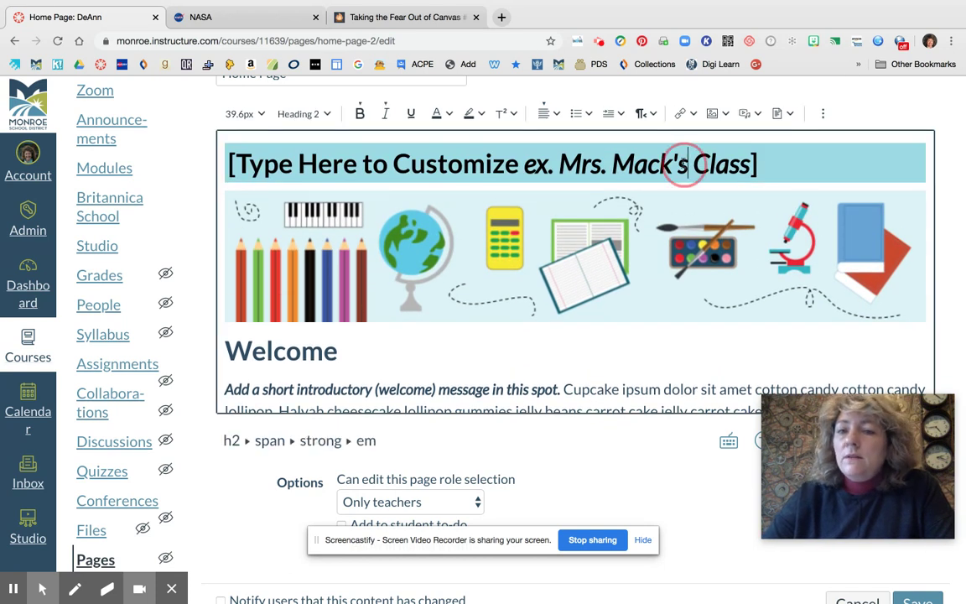
{"action": "left_click", "coordinate": [765, 165]}
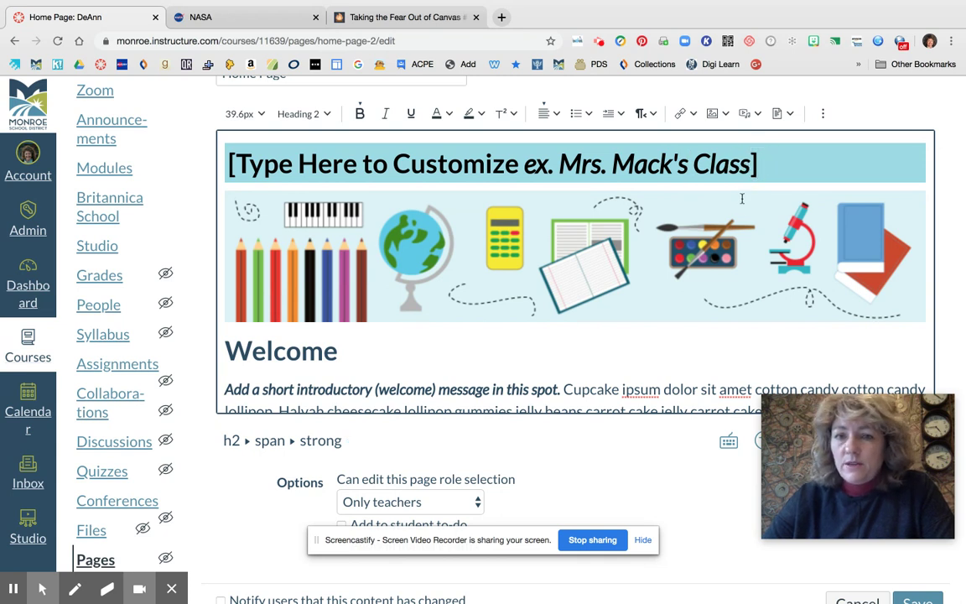
View the banner image's options, including alt text, display and size settings, and close them without changes.
{"action": "left_click", "coordinate": [728, 262]}
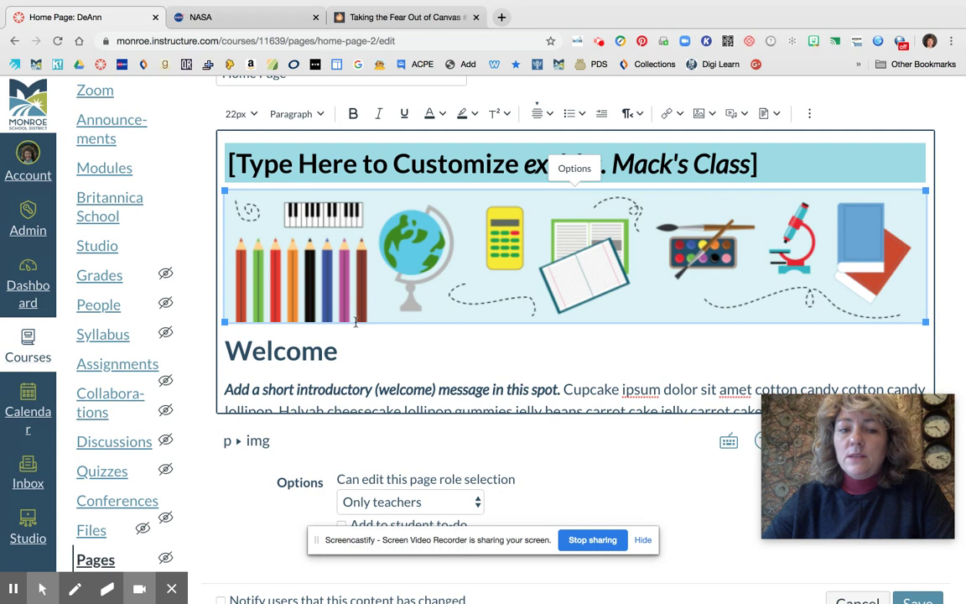
{"action": "left_click", "coordinate": [575, 169]}
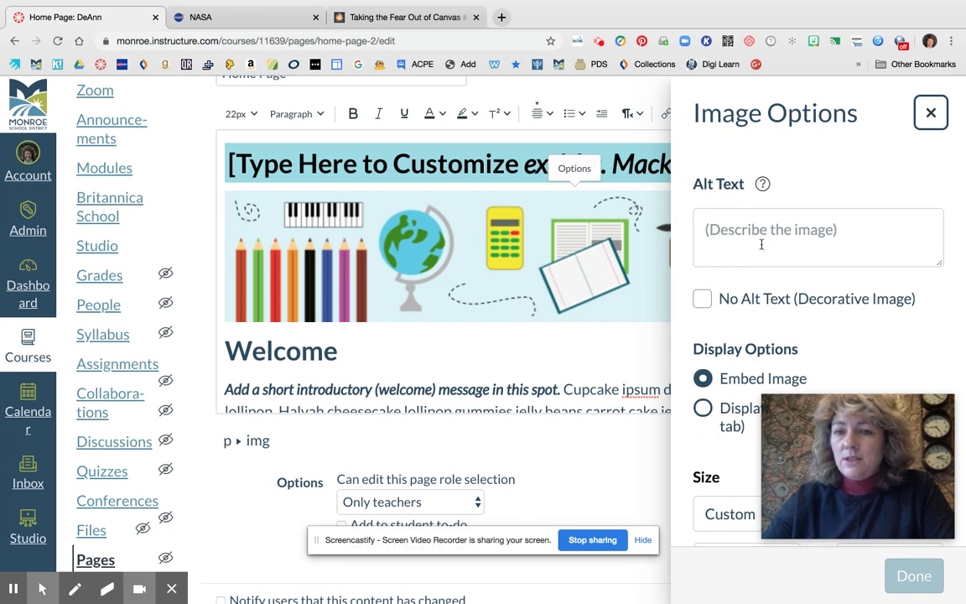
{"action": "left_click", "coordinate": [931, 114]}
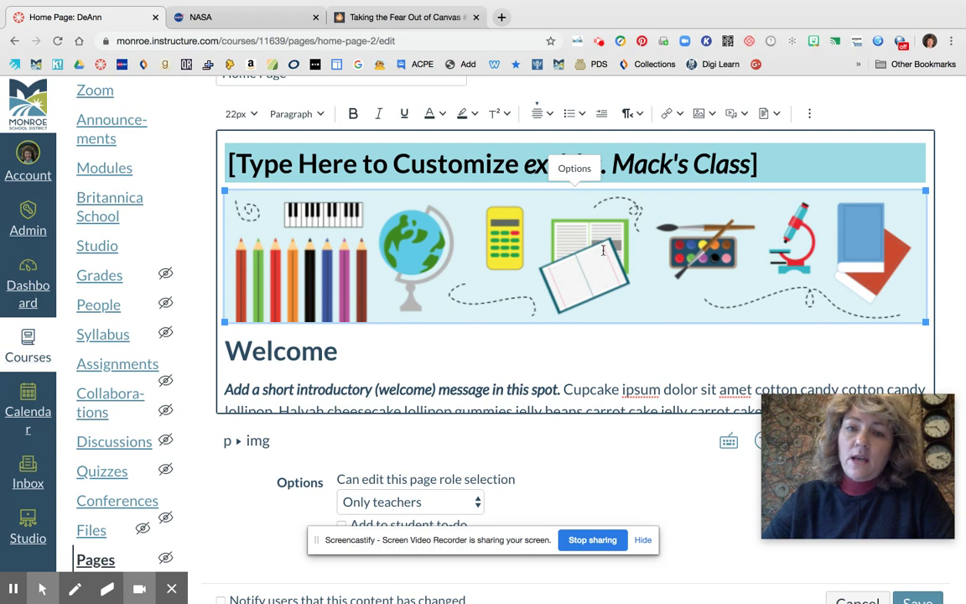
Insert a blank line between the banner image and the Welcome heading.
{"action": "left_click", "coordinate": [342, 333]}
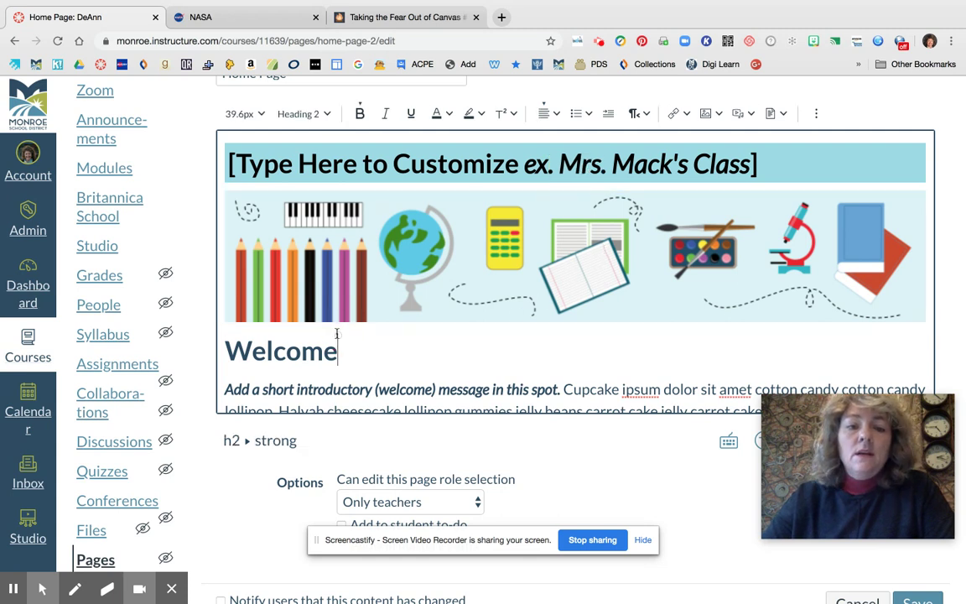
{"action": "left_click", "coordinate": [225, 351]}
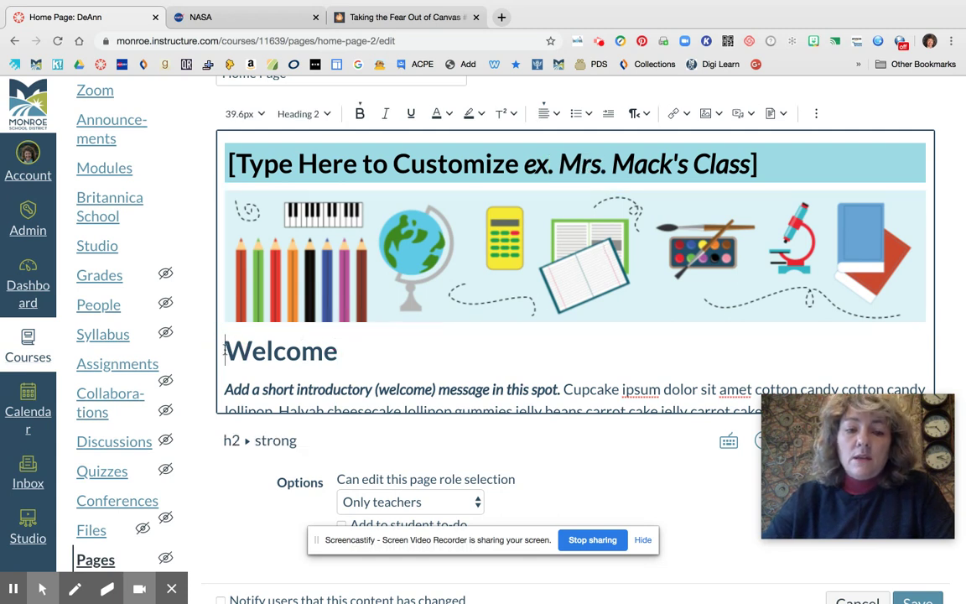
{"action": "key", "text": "Return"}
{"action": "left_click", "coordinate": [230, 359]}
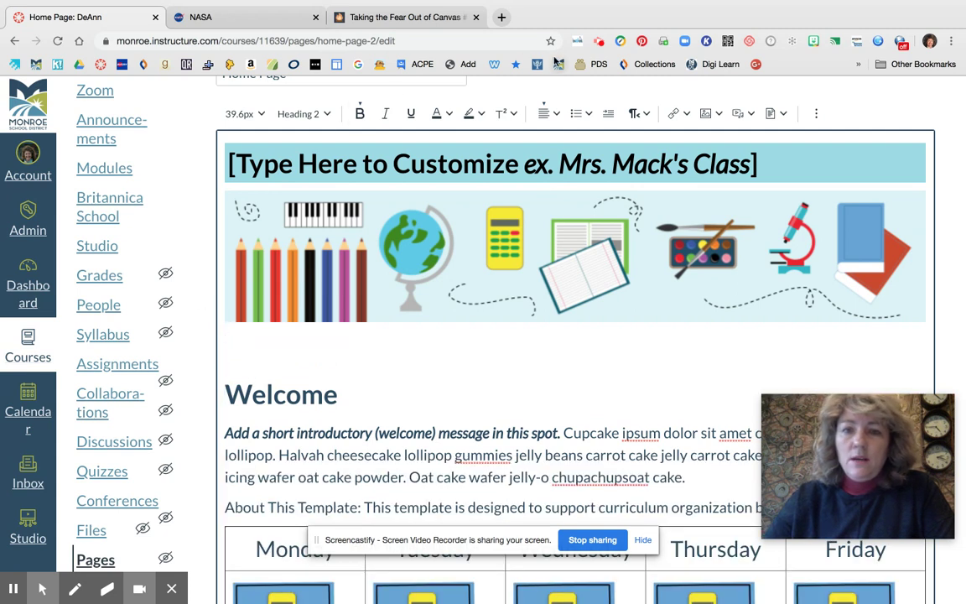
Check the available sources for inserting an image below the banner, and view the welcome text and schedule.
{"action": "left_click", "coordinate": [711, 117]}
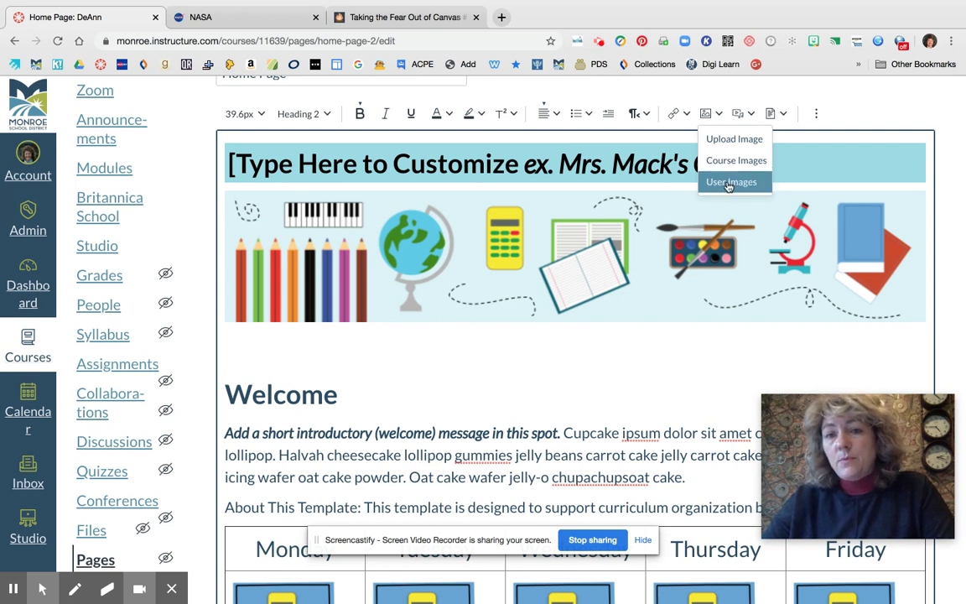
{"action": "left_click", "coordinate": [719, 116]}
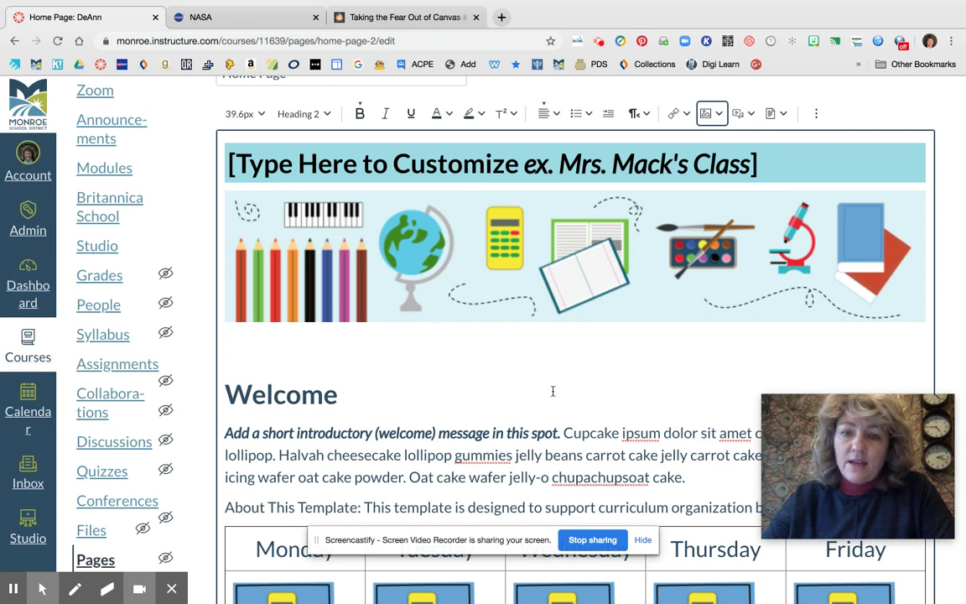
{"action": "scroll", "coordinate": [551, 391], "scroll_direction": "down", "scroll_amount": 1}
{"action": "scroll", "coordinate": [551, 391], "scroll_direction": "up", "scroll_amount": 1}
{"action": "scroll", "coordinate": [551, 391], "scroll_direction": "down", "scroll_amount": 1}
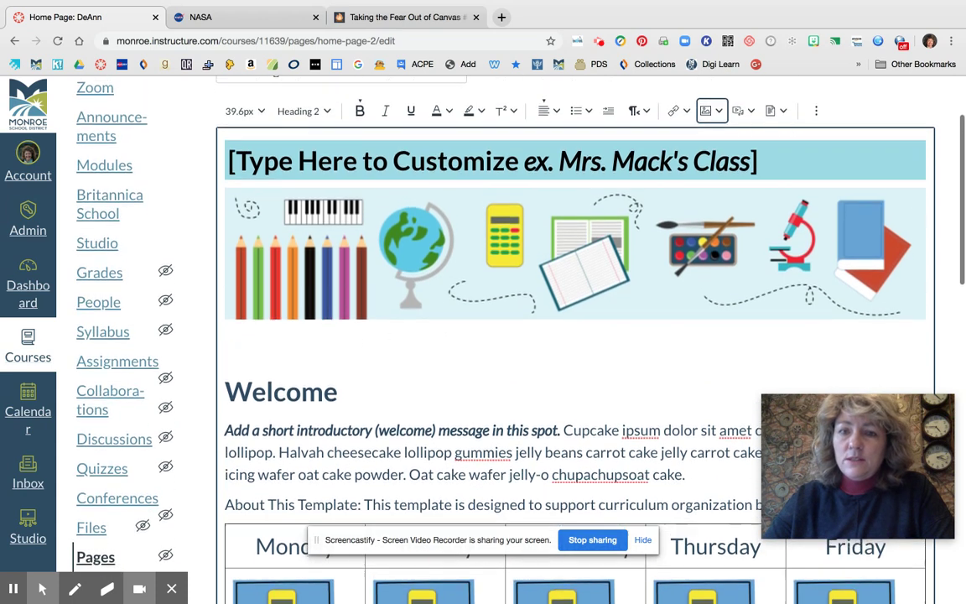
{"action": "scroll", "coordinate": [600, 211], "scroll_direction": "down", "scroll_amount": 2}
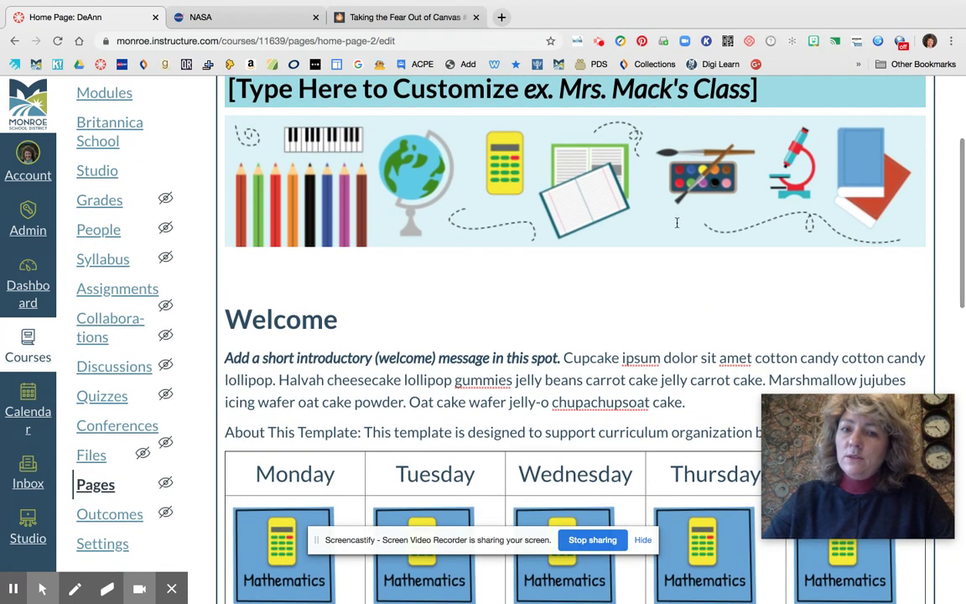
{"action": "scroll", "coordinate": [554, 301], "scroll_direction": "down", "scroll_amount": 4}
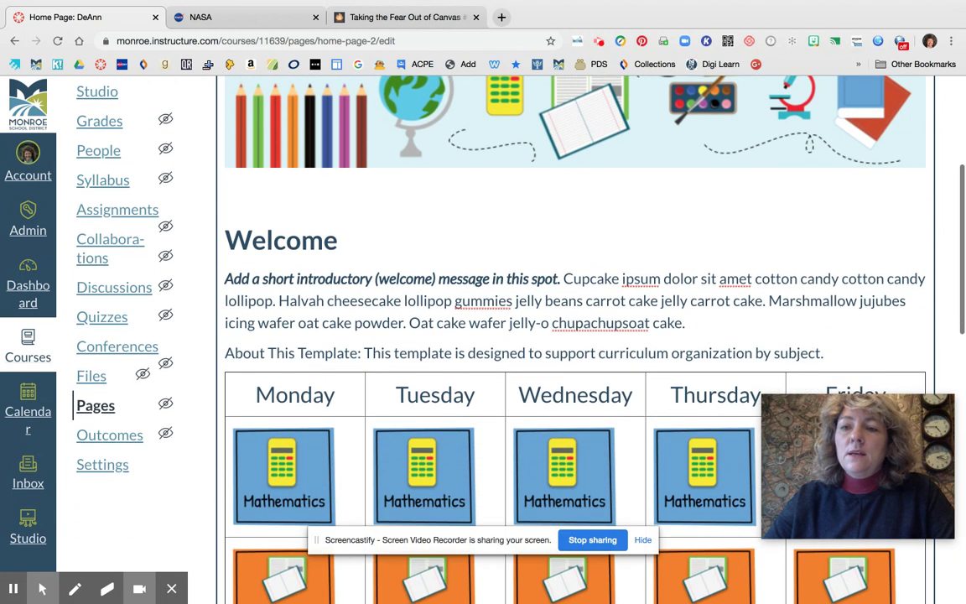
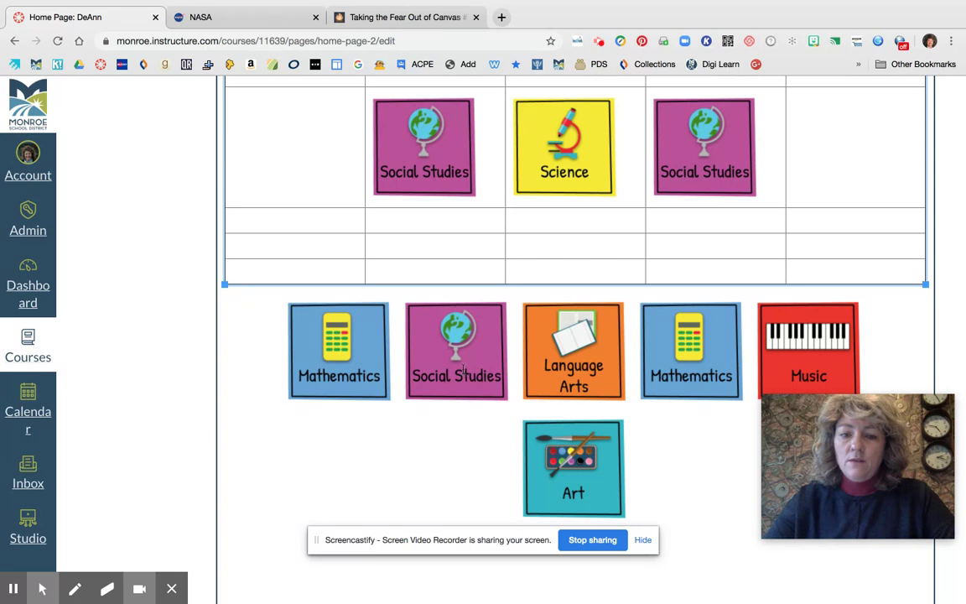
Copy the Social Studies button from below the schedule into the empty Monday cell under Language Arts.
{"action": "left_click", "coordinate": [464, 373]}
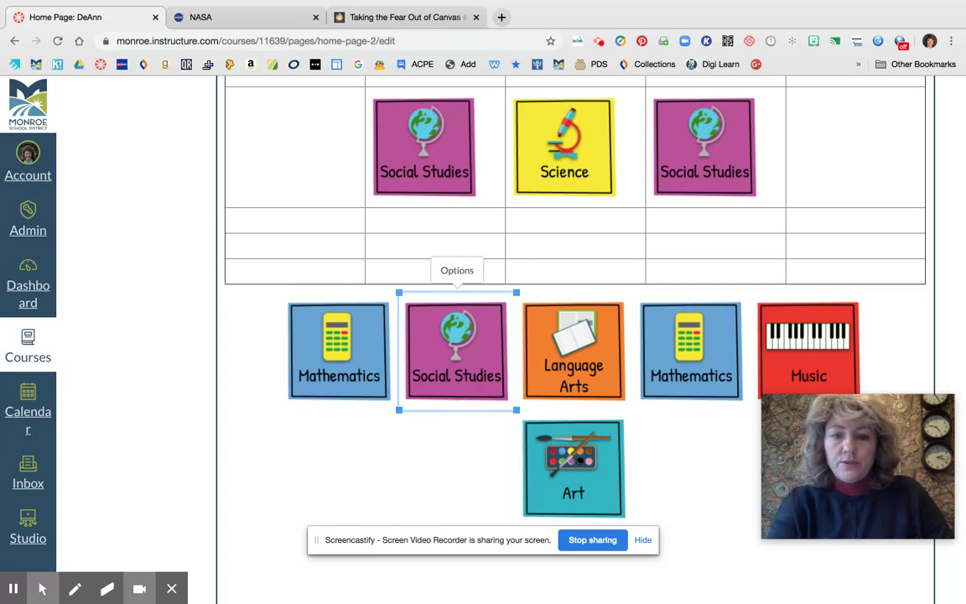
{"action": "left_click", "coordinate": [307, 156]}
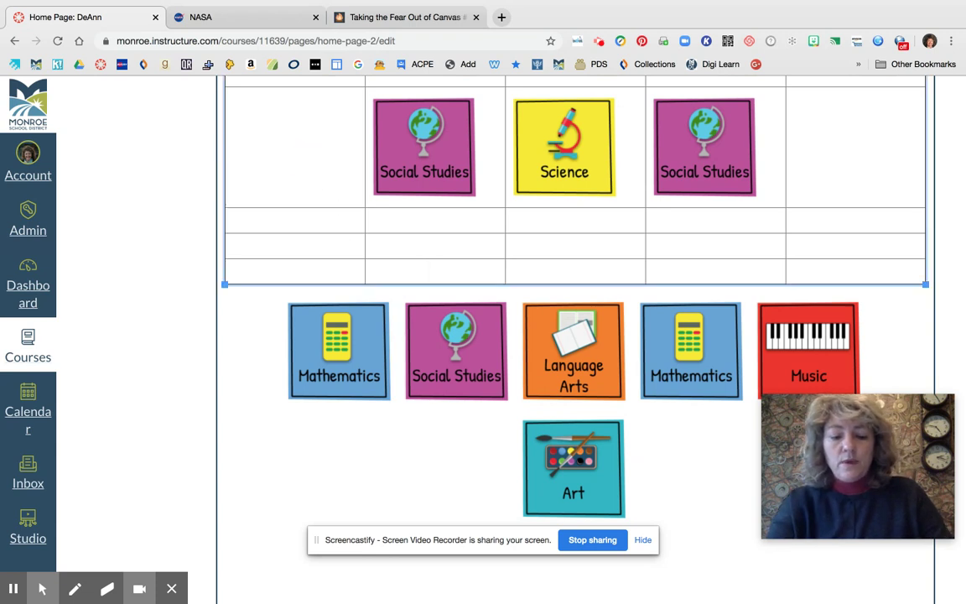
{"action": "key", "text": "ctrl+v"}
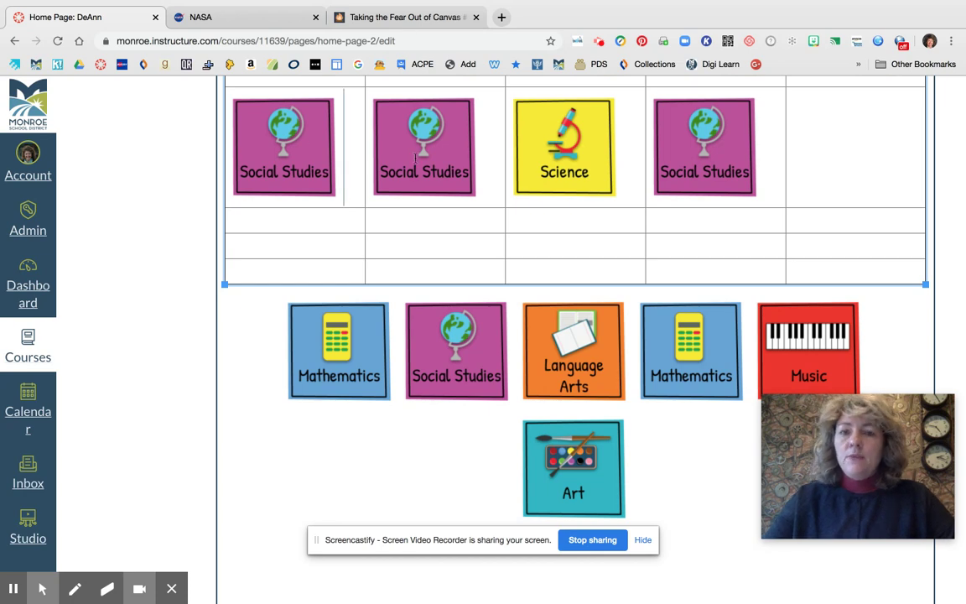
Place the cursor in the empty Friday cell under Language Arts and start an image upload for it.
{"action": "scroll", "coordinate": [575, 277], "scroll_direction": "up", "scroll_amount": 2}
{"action": "scroll", "coordinate": [818, 154], "scroll_direction": "up", "scroll_amount": 2}
{"action": "scroll", "coordinate": [818, 154], "scroll_direction": "down", "scroll_amount": 2}
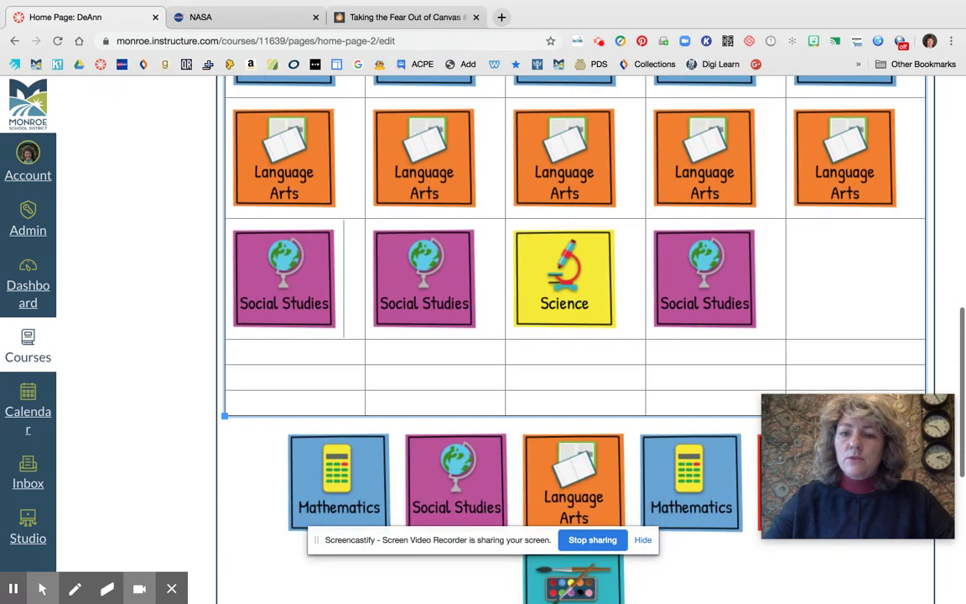
{"action": "left_click", "coordinate": [822, 261]}
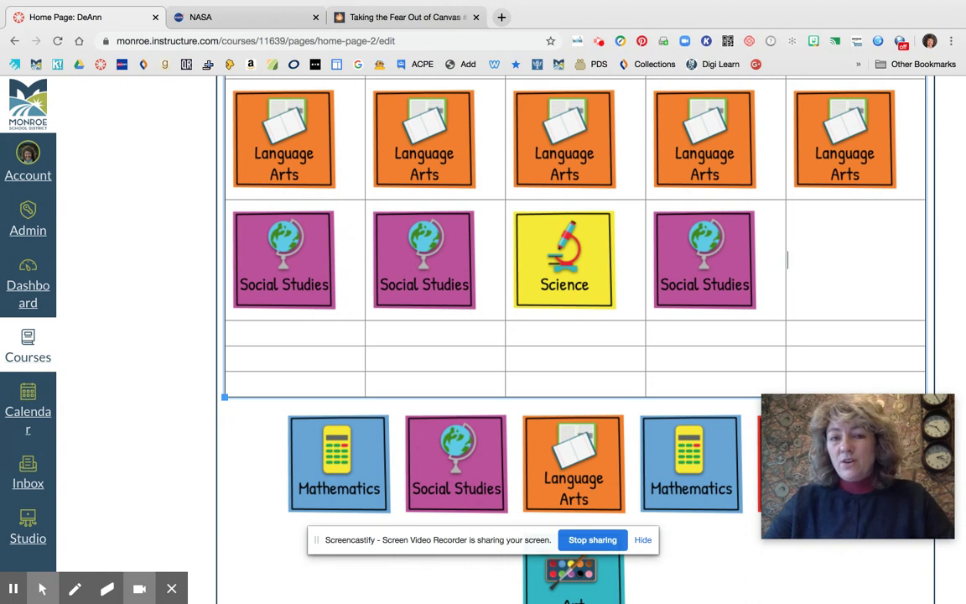
{"action": "scroll", "coordinate": [685, 163], "scroll_direction": "up", "scroll_amount": 3}
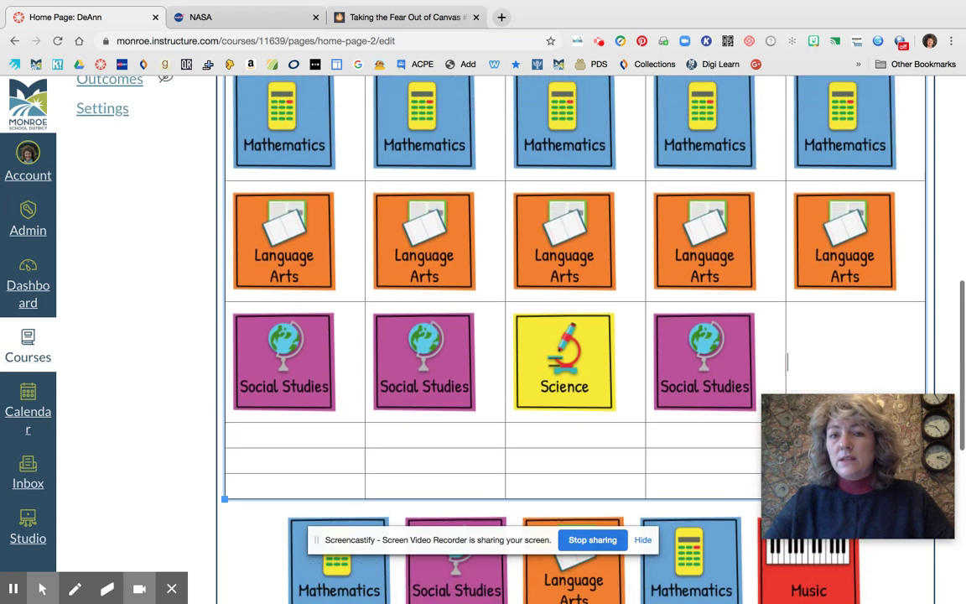
{"action": "scroll", "coordinate": [575, 252], "scroll_direction": "down", "scroll_amount": 2}
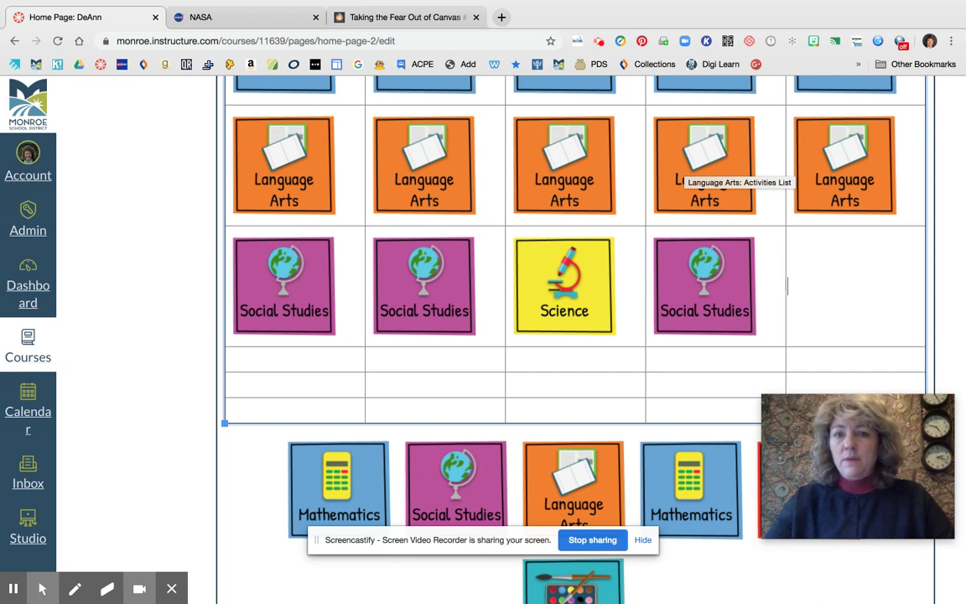
{"action": "scroll", "coordinate": [683, 106], "scroll_direction": "up", "scroll_amount": 3}
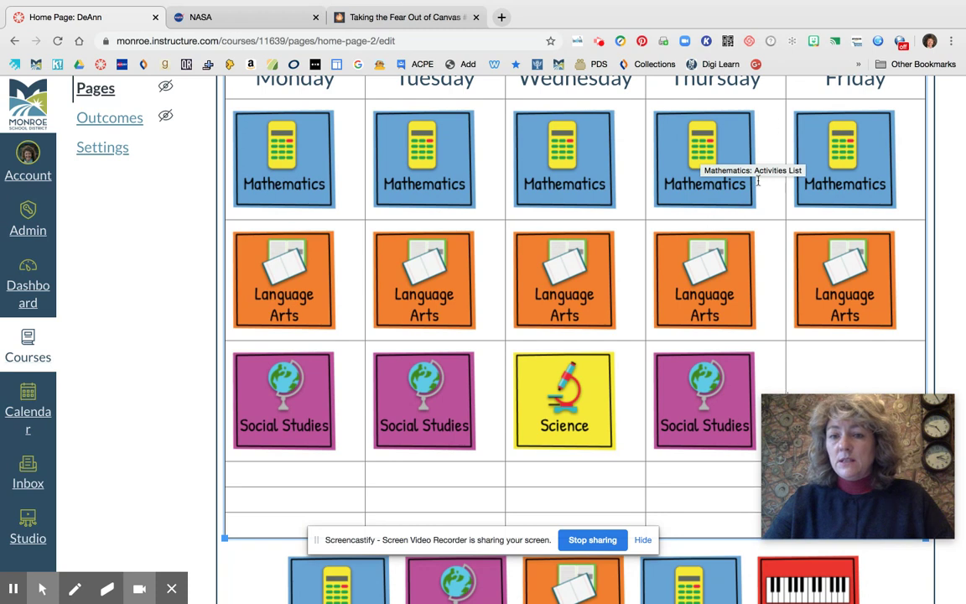
{"action": "scroll", "coordinate": [765, 180], "scroll_direction": "down", "scroll_amount": 3}
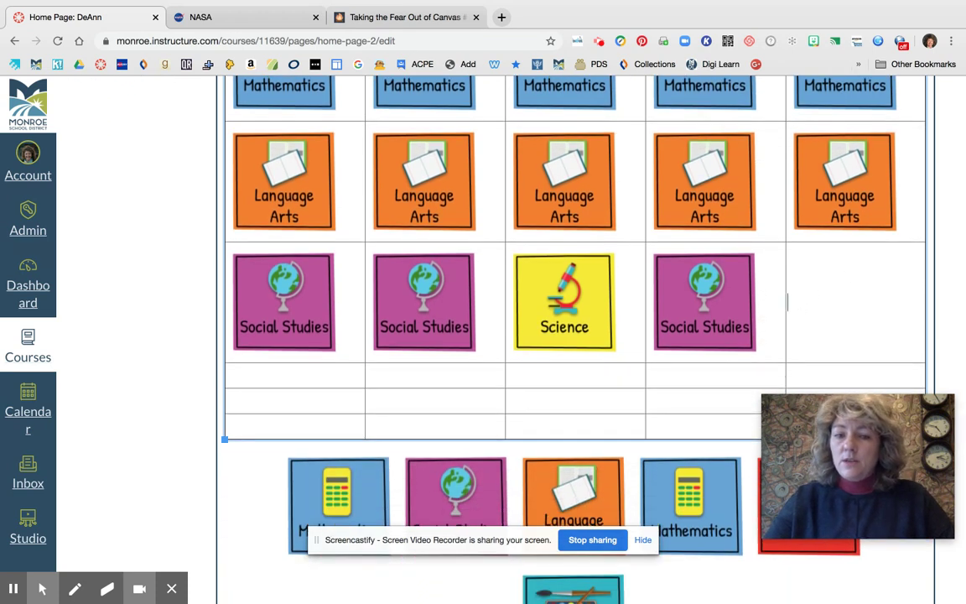
{"action": "scroll", "coordinate": [574, 336], "scroll_direction": "up", "scroll_amount": 8}
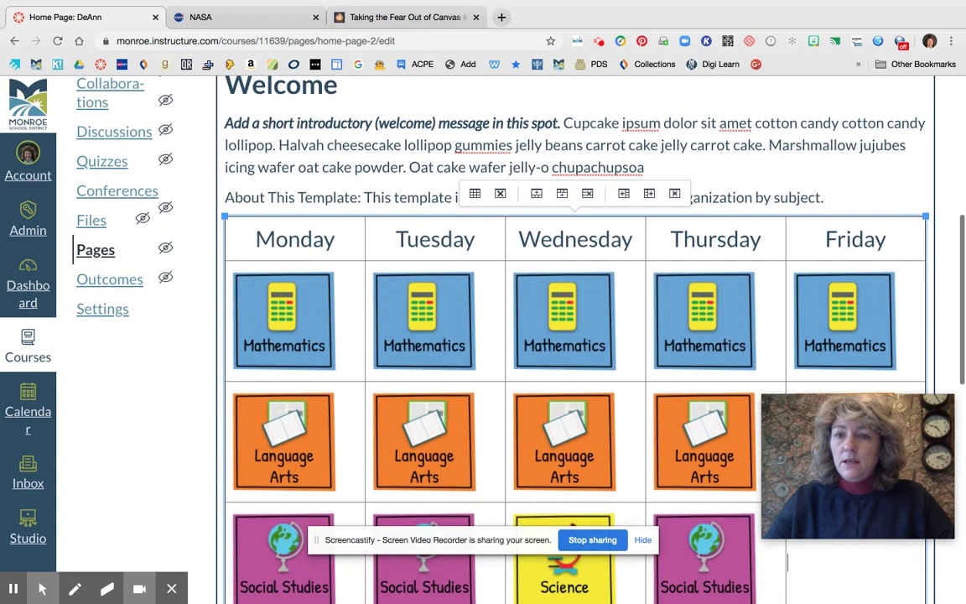
{"action": "scroll", "coordinate": [742, 245], "scroll_direction": "up", "scroll_amount": 10}
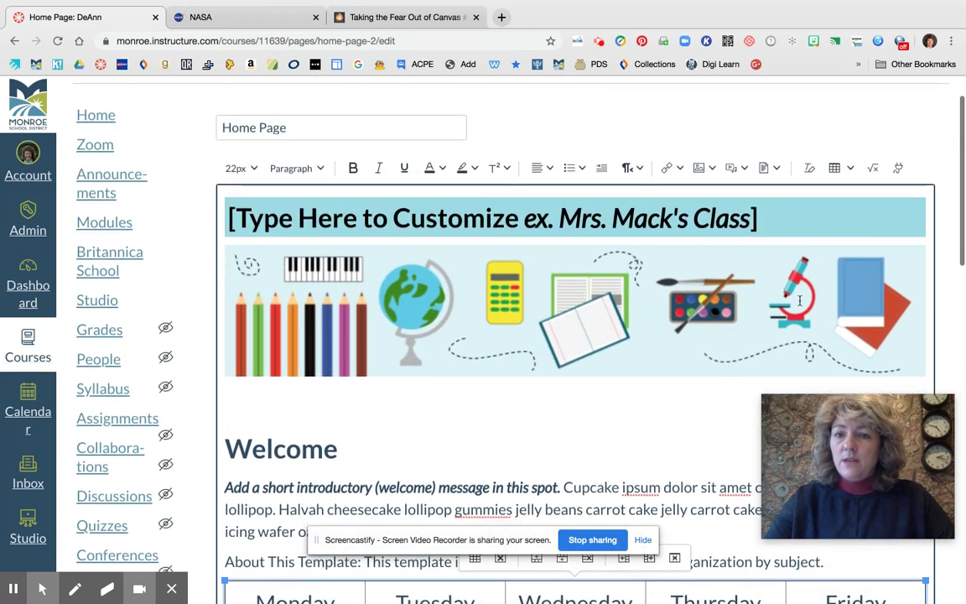
{"action": "left_click", "coordinate": [710, 181]}
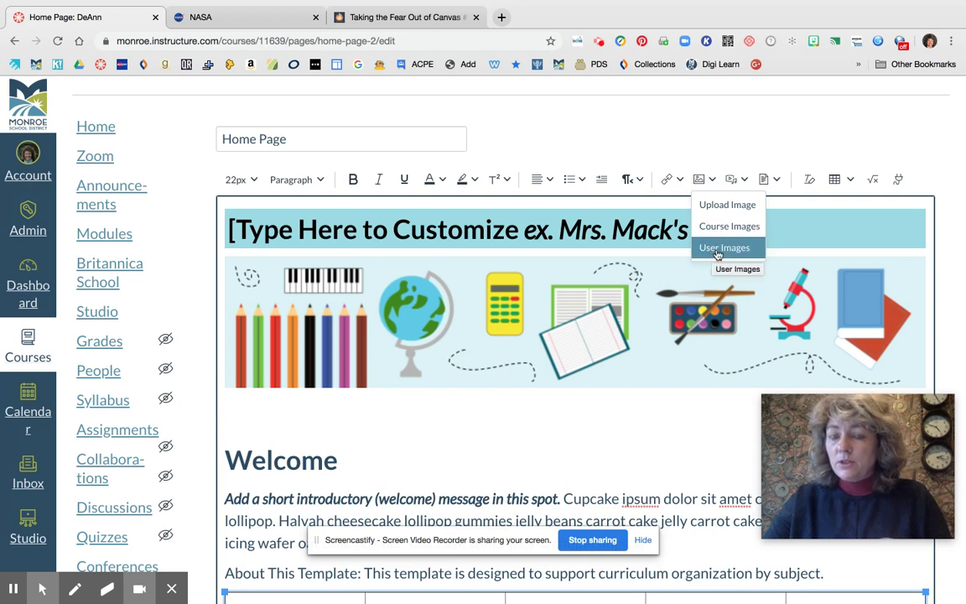
{"action": "left_click", "coordinate": [718, 210]}
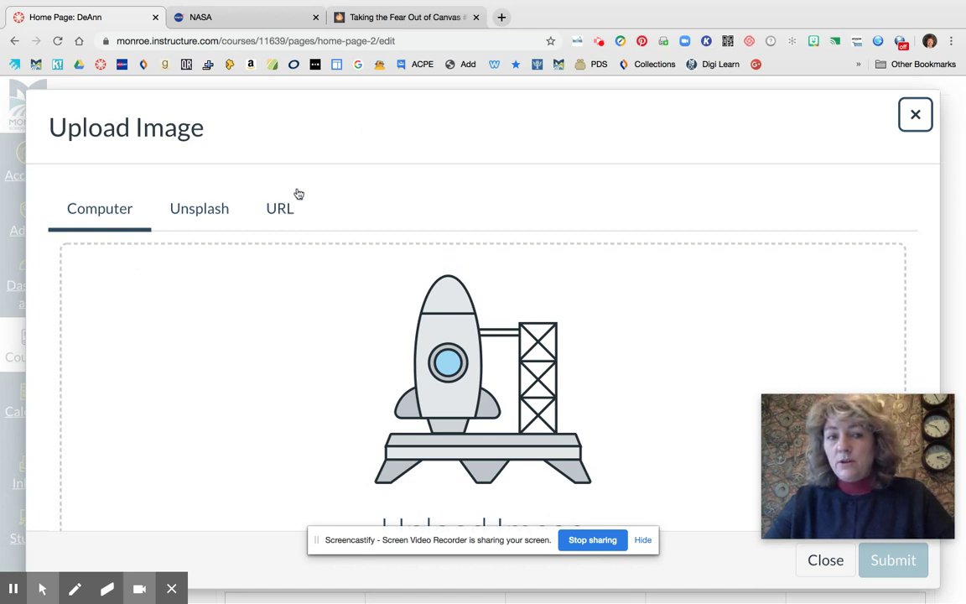
Search Google Images for "iready" in a new browser tab.
{"action": "left_click", "coordinate": [501, 18]}
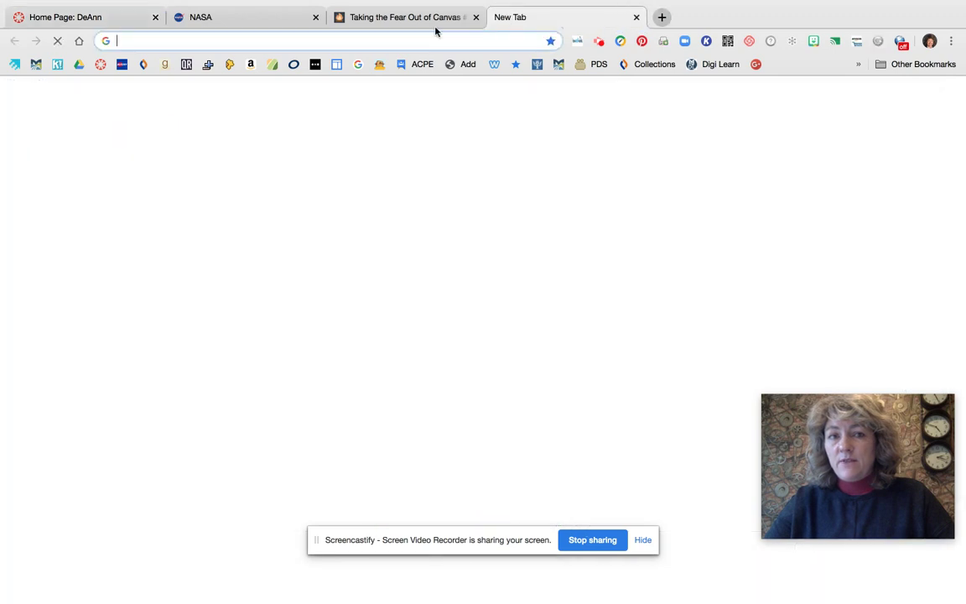
{"action": "type", "text": "iready"}
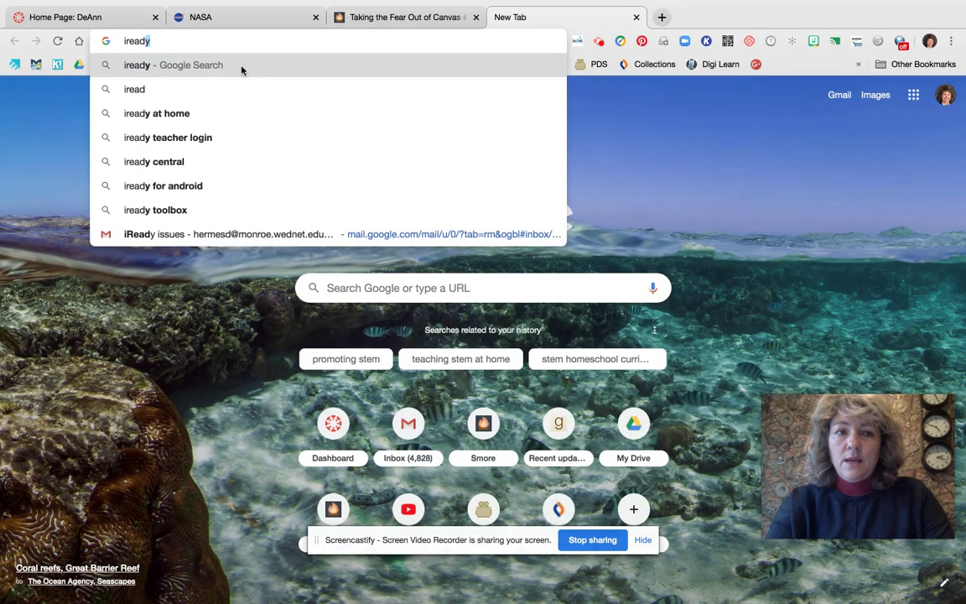
{"action": "key", "text": "Return"}
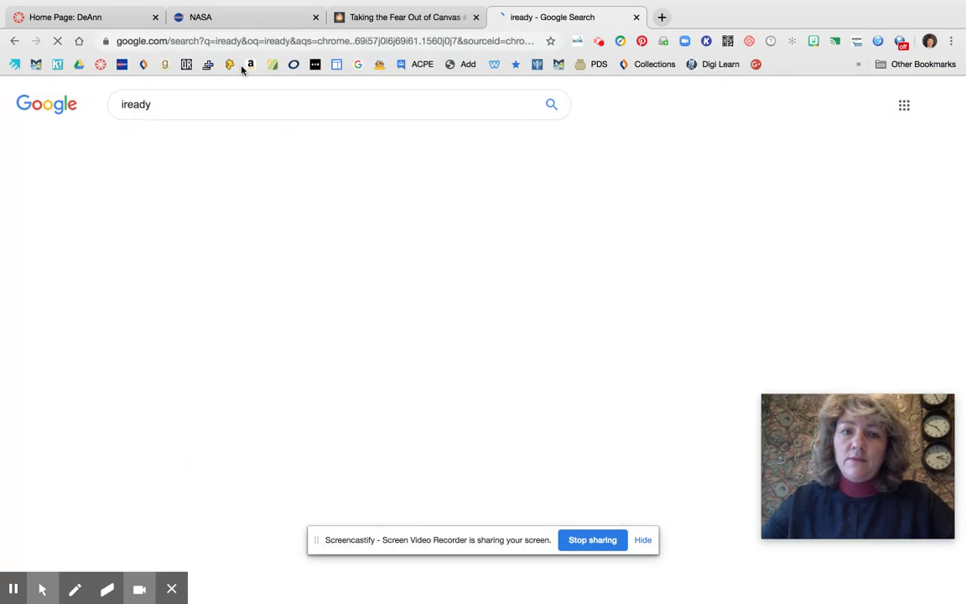
{"action": "left_click", "coordinate": [299, 147]}
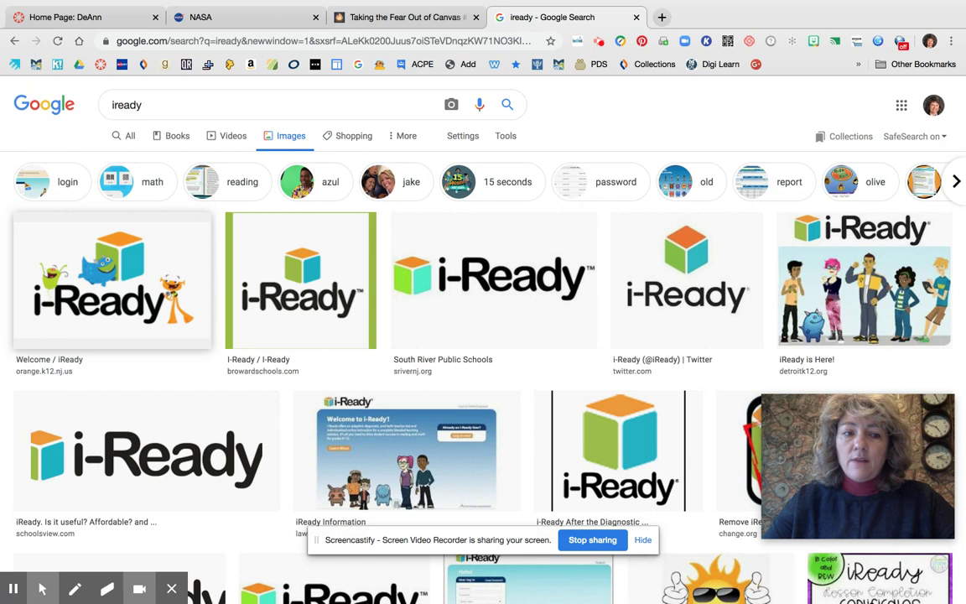
{"action": "left_click", "coordinate": [678, 282]}
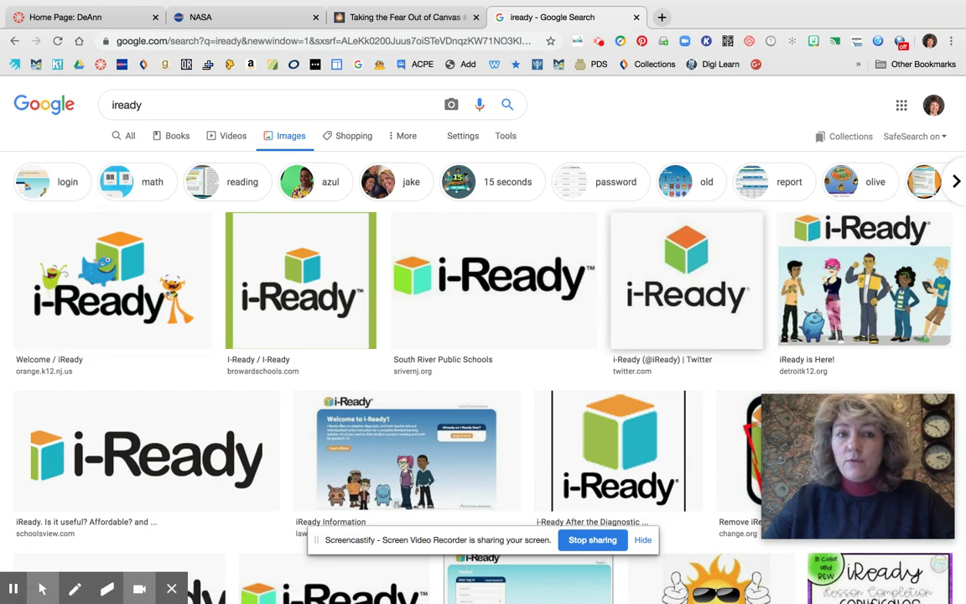
Try limiting the image results to those labeled for noncommercial reuse, browse them, and restore the results not filtered by license.
{"action": "left_click", "coordinate": [511, 139]}
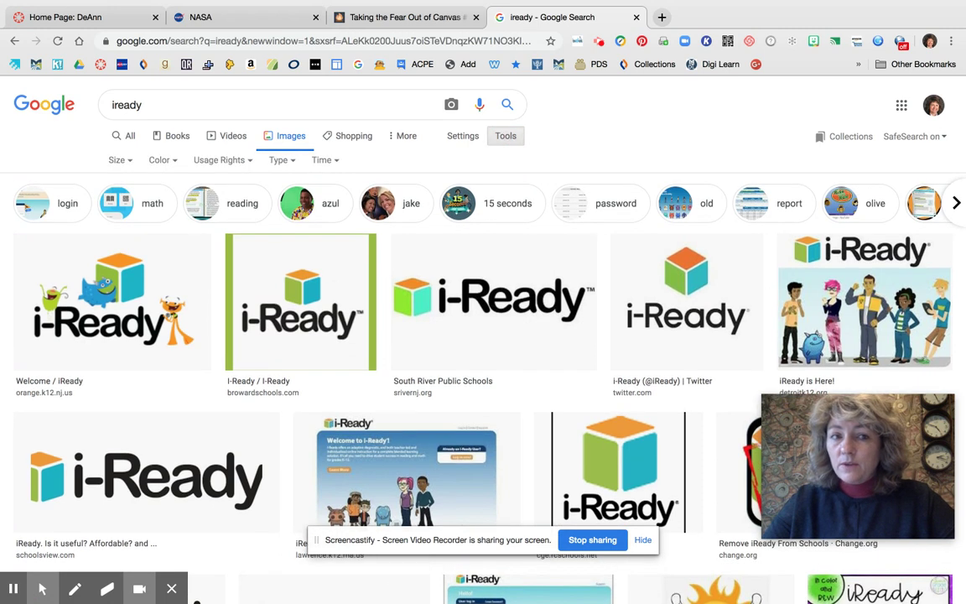
{"action": "left_click", "coordinate": [241, 164]}
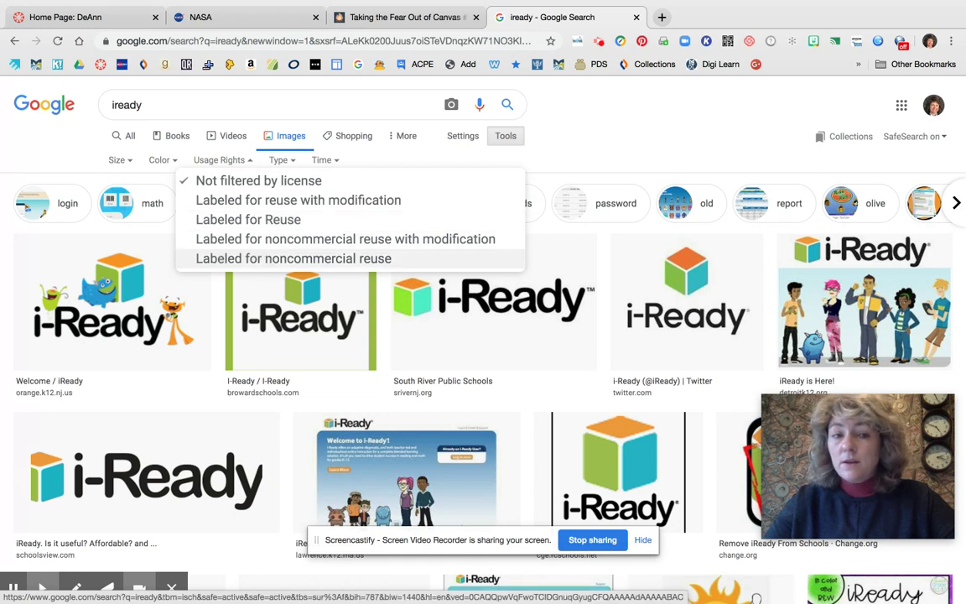
{"action": "left_click", "coordinate": [262, 260]}
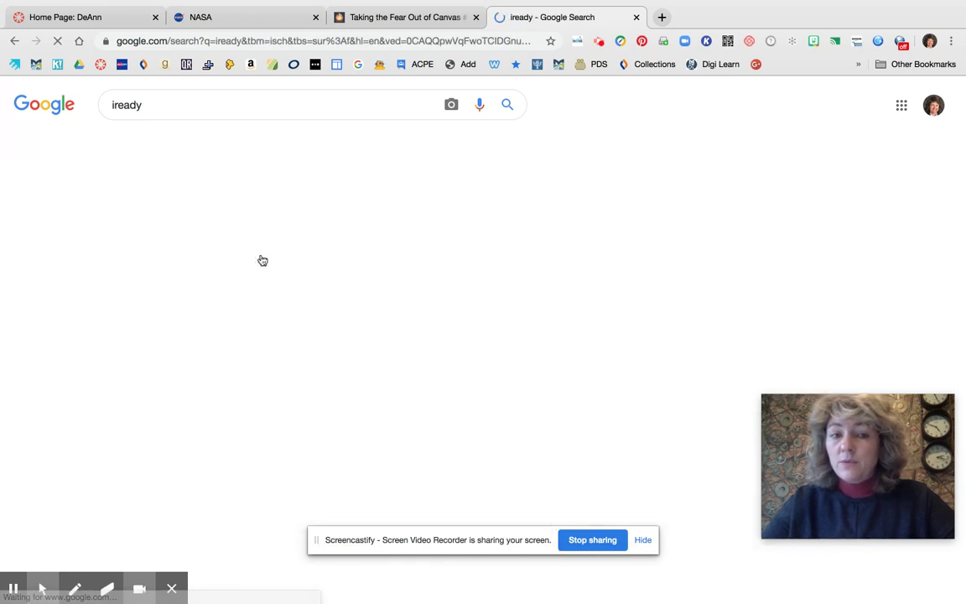
{"action": "scroll", "coordinate": [460, 365], "scroll_direction": "down", "scroll_amount": 4}
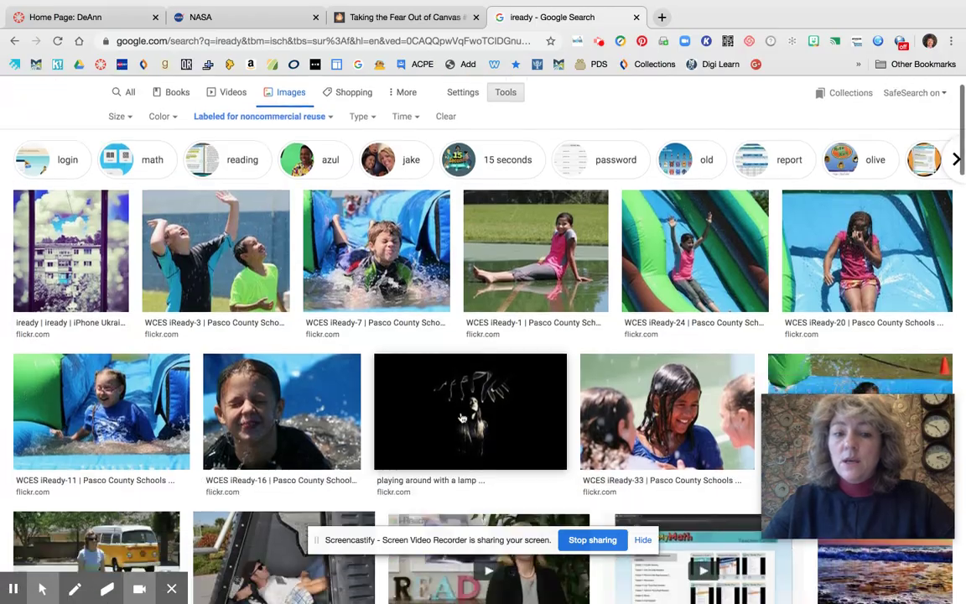
{"action": "scroll", "coordinate": [482, 323], "scroll_direction": "down", "scroll_amount": 10}
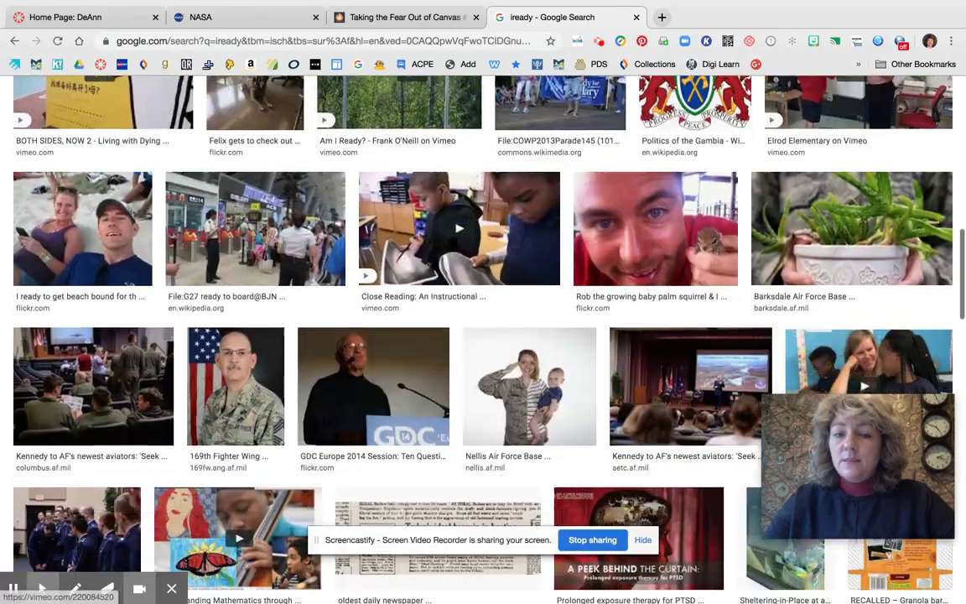
{"action": "scroll", "coordinate": [285, 338], "scroll_direction": "up", "scroll_amount": 15}
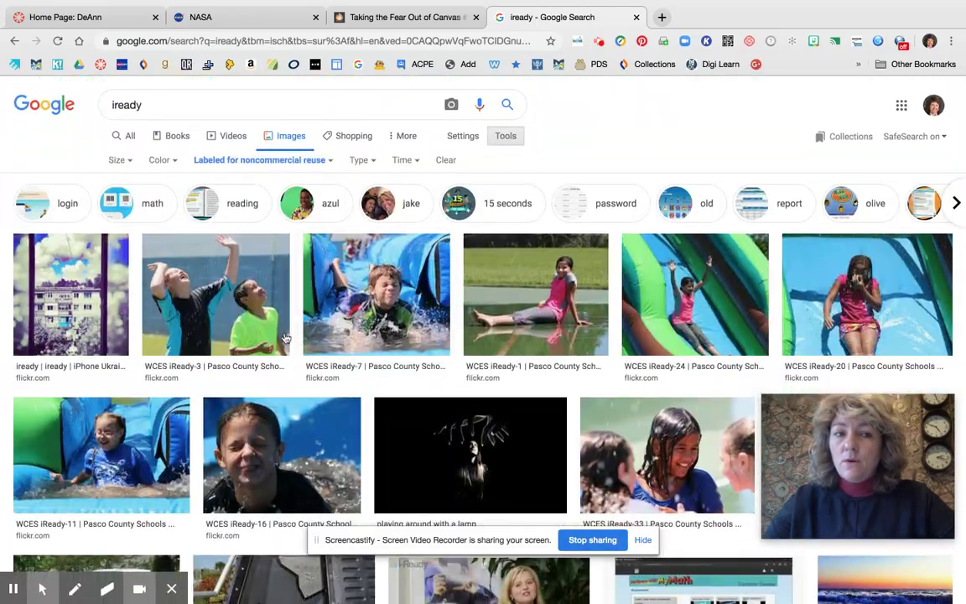
{"action": "left_click", "coordinate": [294, 159]}
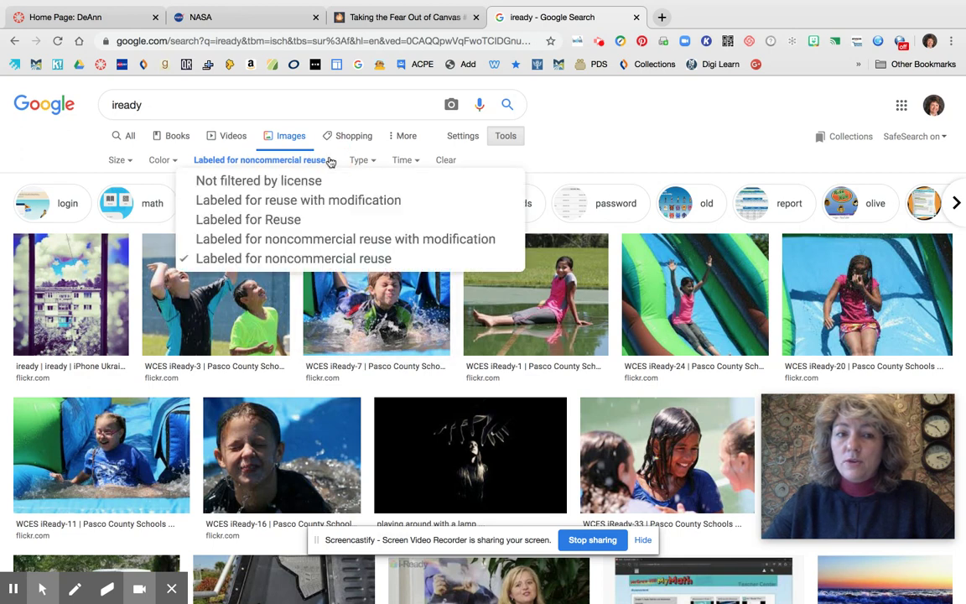
{"action": "left_click", "coordinate": [316, 183]}
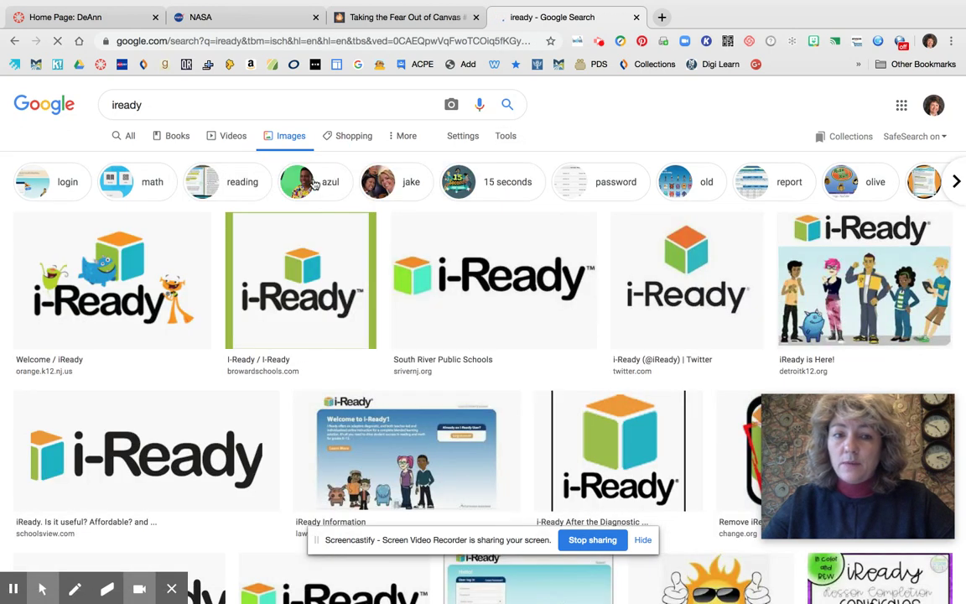
Copy the image address of the square i-Ready logo from the Twitter search result.
{"action": "left_click", "coordinate": [656, 282]}
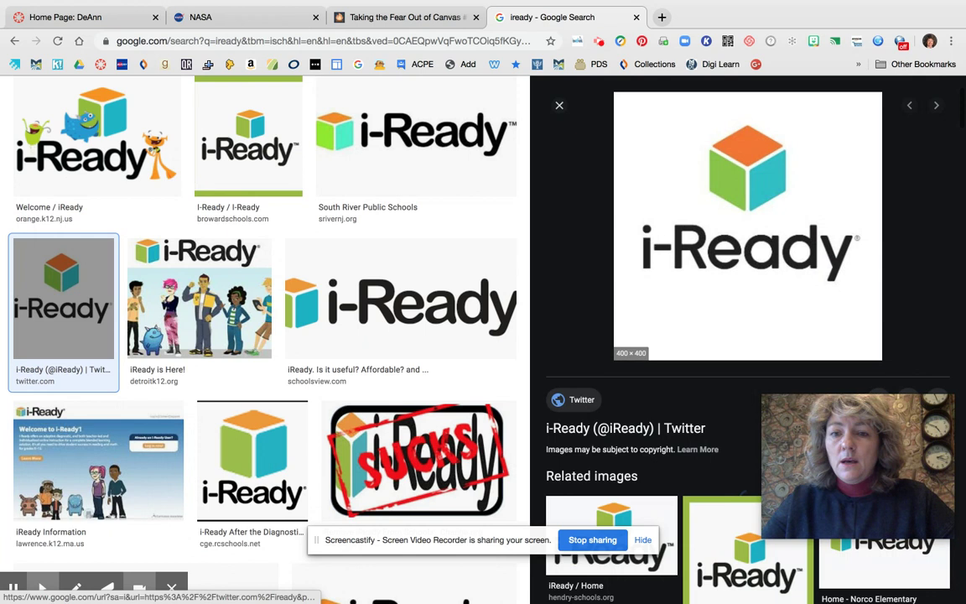
{"action": "left_click", "coordinate": [729, 235]}
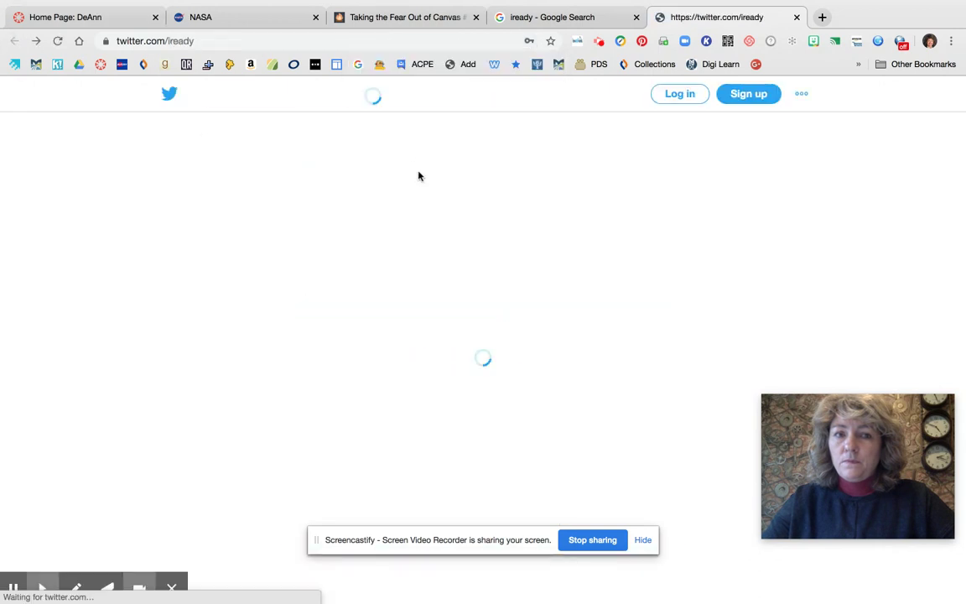
{"action": "left_click", "coordinate": [568, 17]}
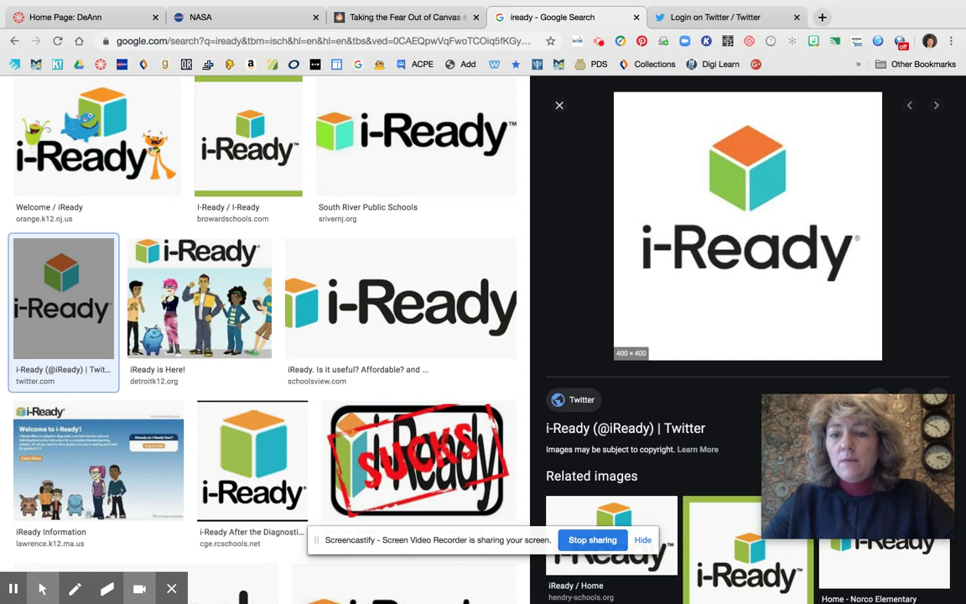
{"action": "right_click", "coordinate": [718, 203]}
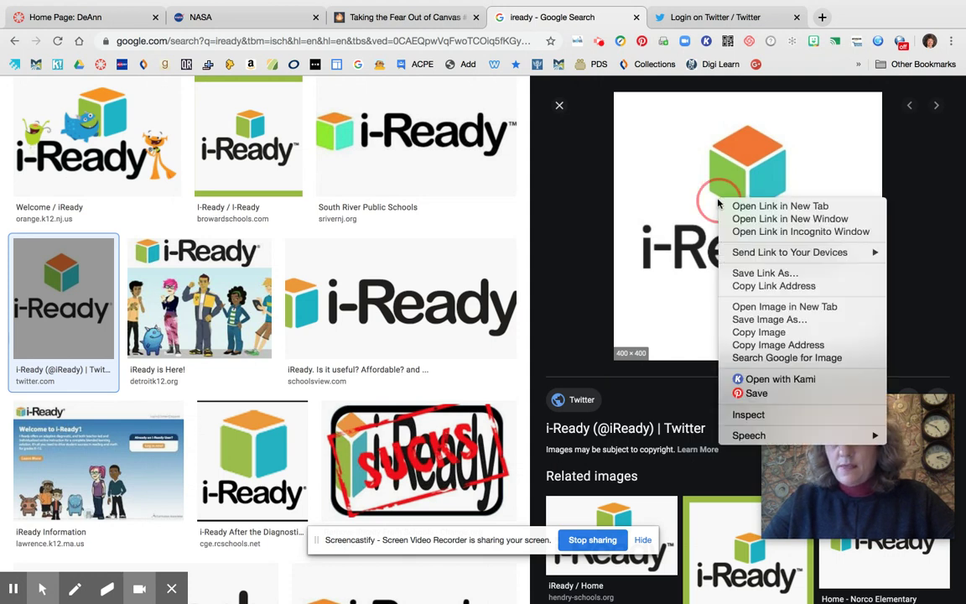
{"action": "left_click", "coordinate": [795, 349]}
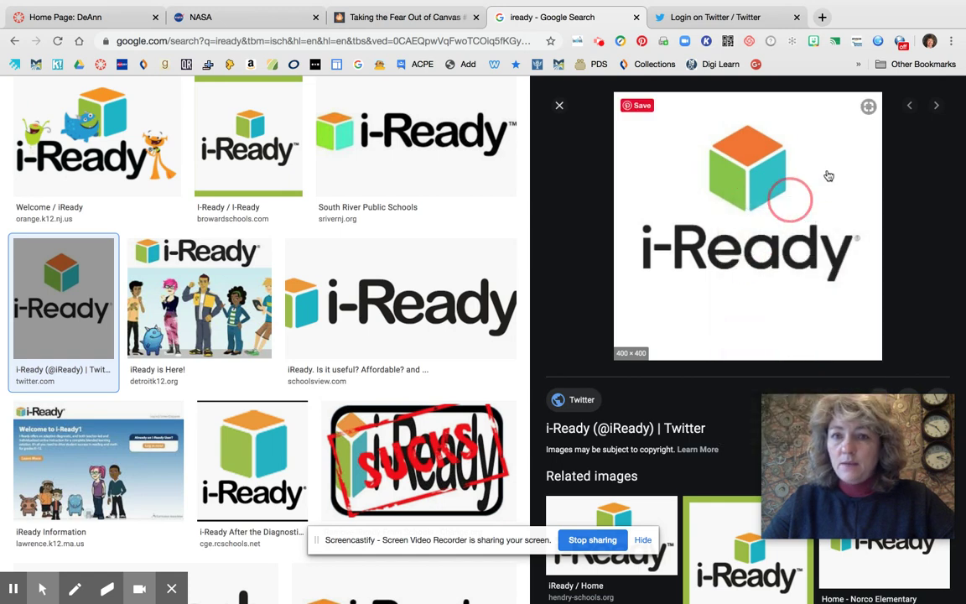
Return to the Canvas home page editor and insert the i-Ready logo into the Friday cell from the copied image URL.
{"action": "left_click", "coordinate": [409, 18]}
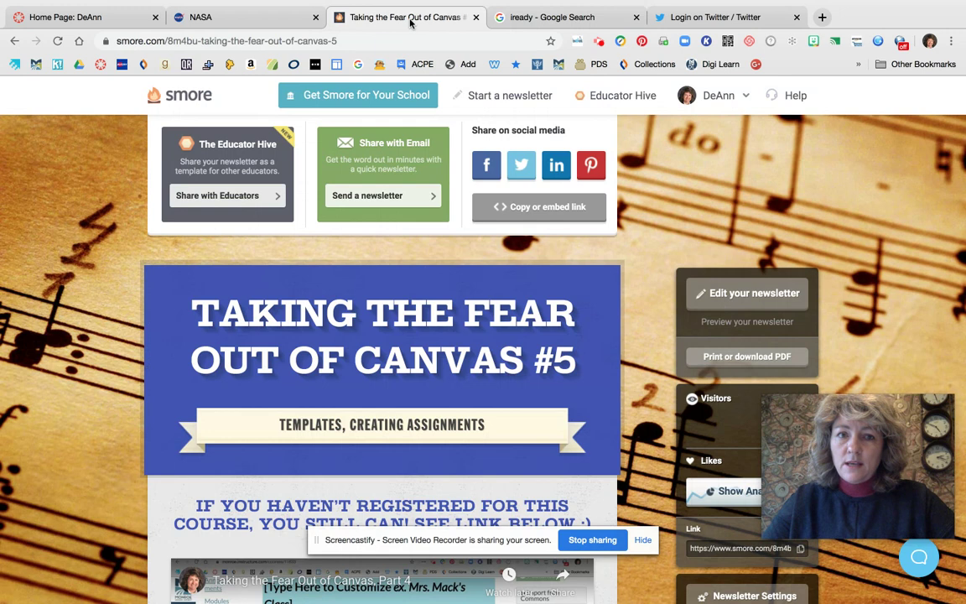
{"action": "left_click", "coordinate": [118, 16]}
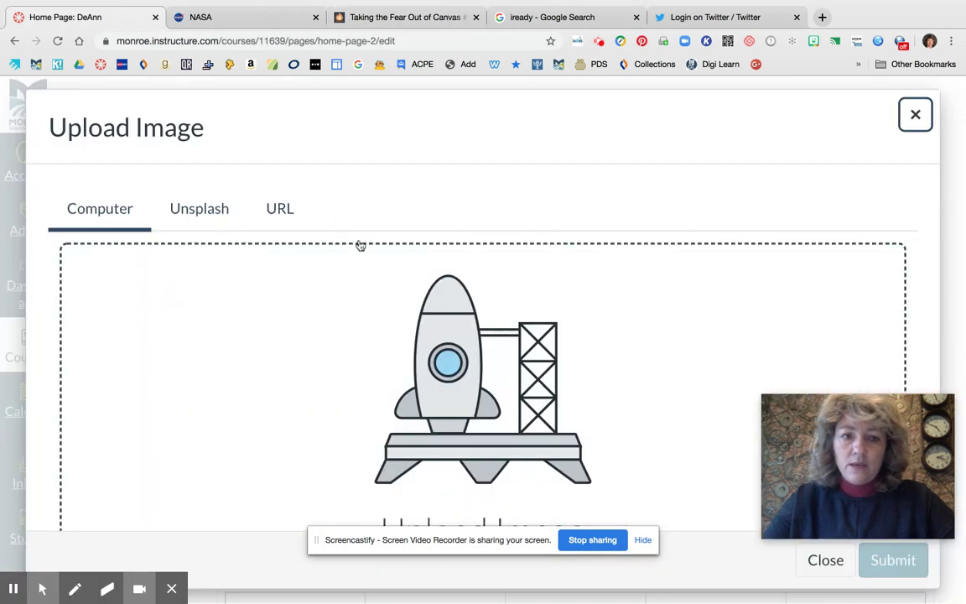
{"action": "left_click", "coordinate": [277, 209]}
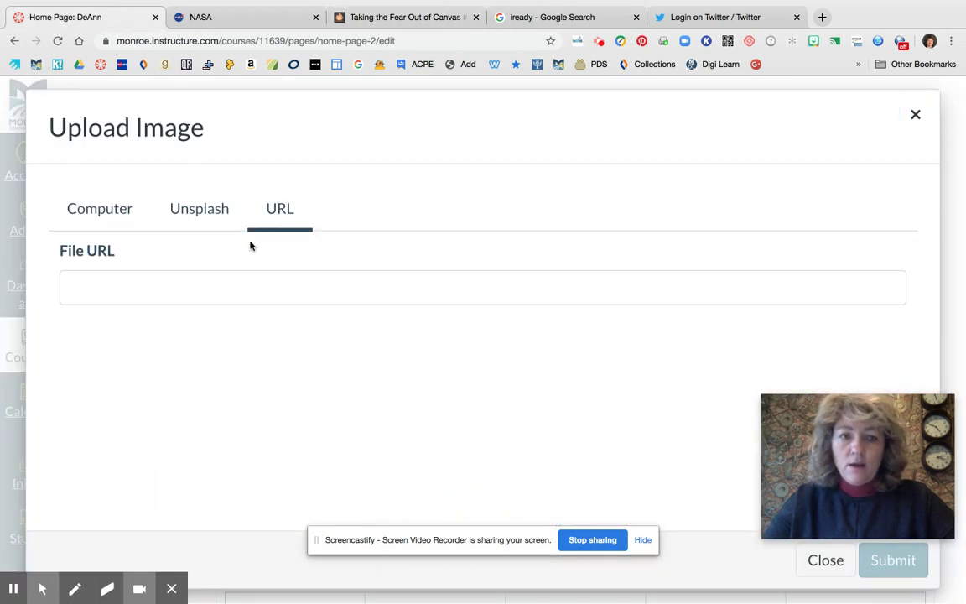
{"action": "left_click", "coordinate": [182, 287]}
{"action": "right_click", "coordinate": [182, 290]}
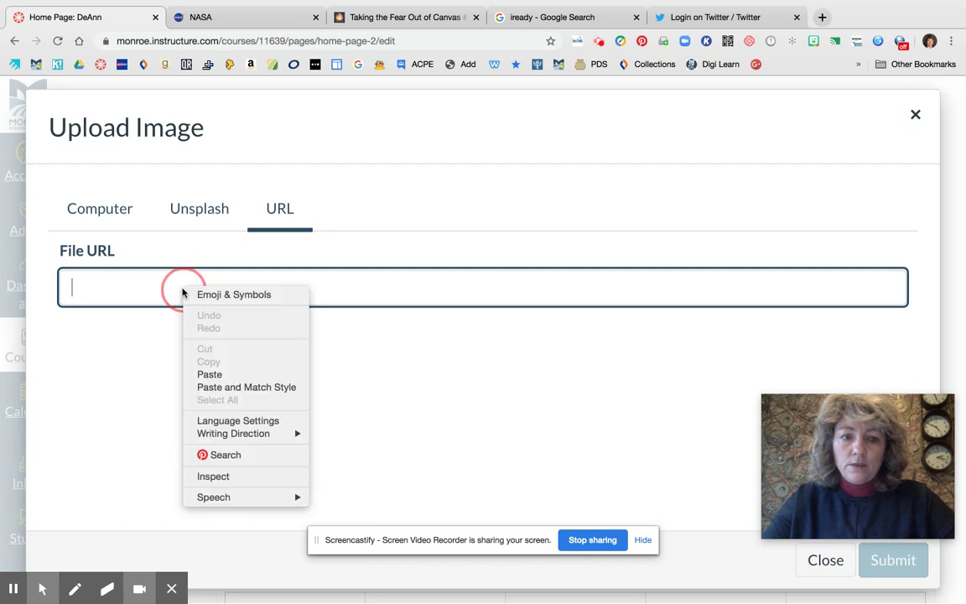
{"action": "left_click", "coordinate": [230, 377]}
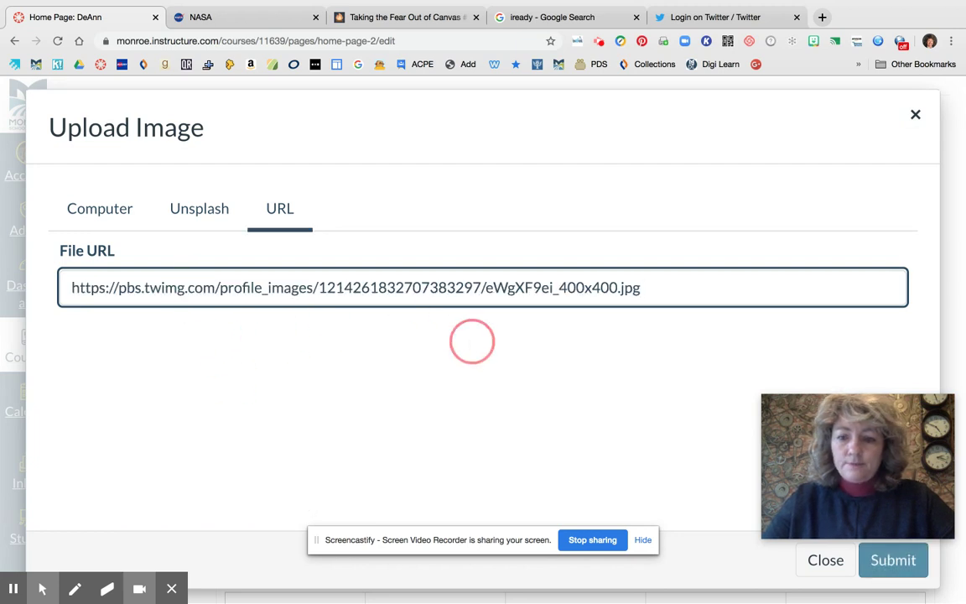
{"action": "left_click", "coordinate": [889, 566]}
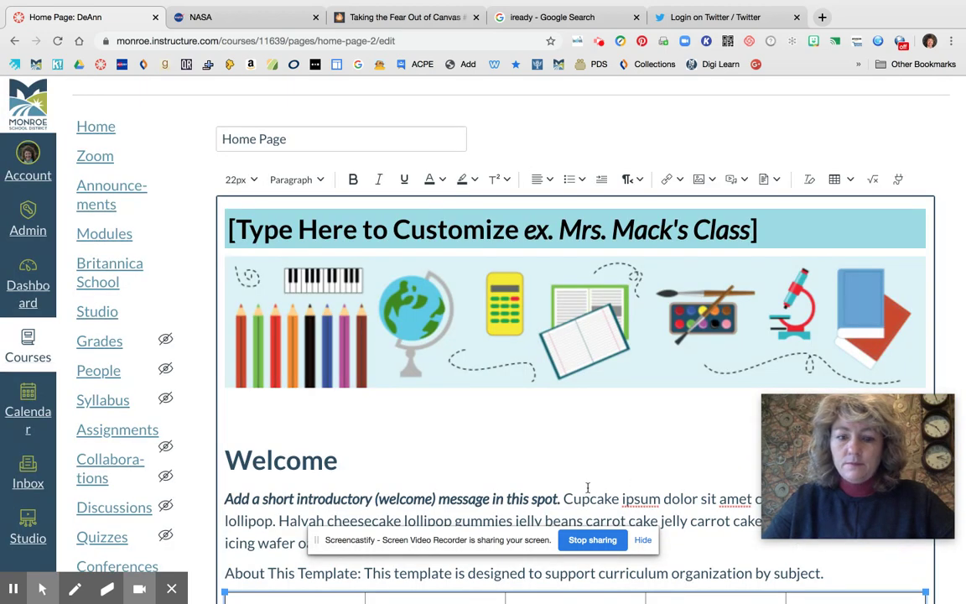
{"action": "scroll", "coordinate": [536, 493], "scroll_direction": "down", "scroll_amount": 10}
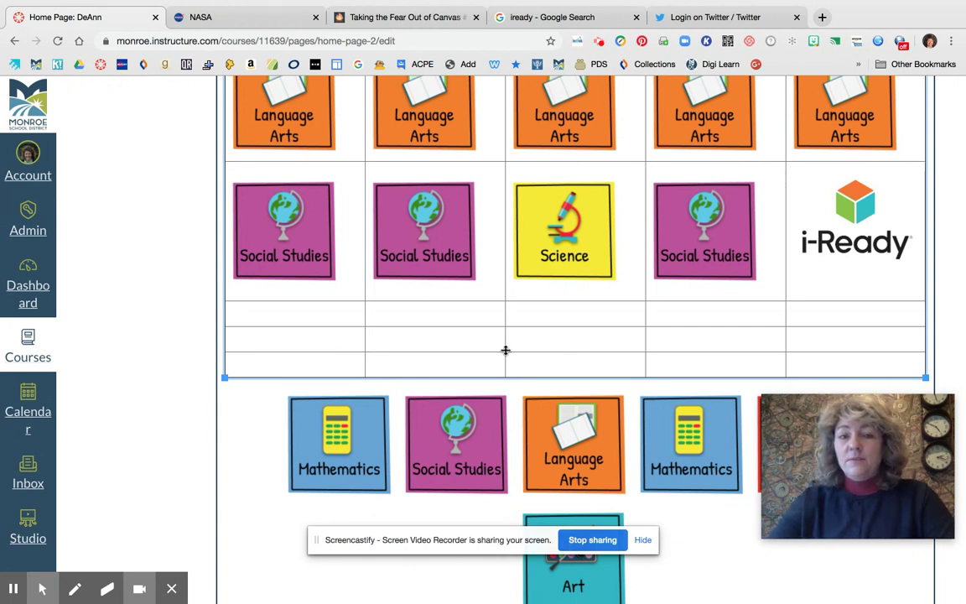
Search Unsplash for "spanish" to find an image for the empty Monday cell below Social Studies.
{"action": "left_click", "coordinate": [352, 319]}
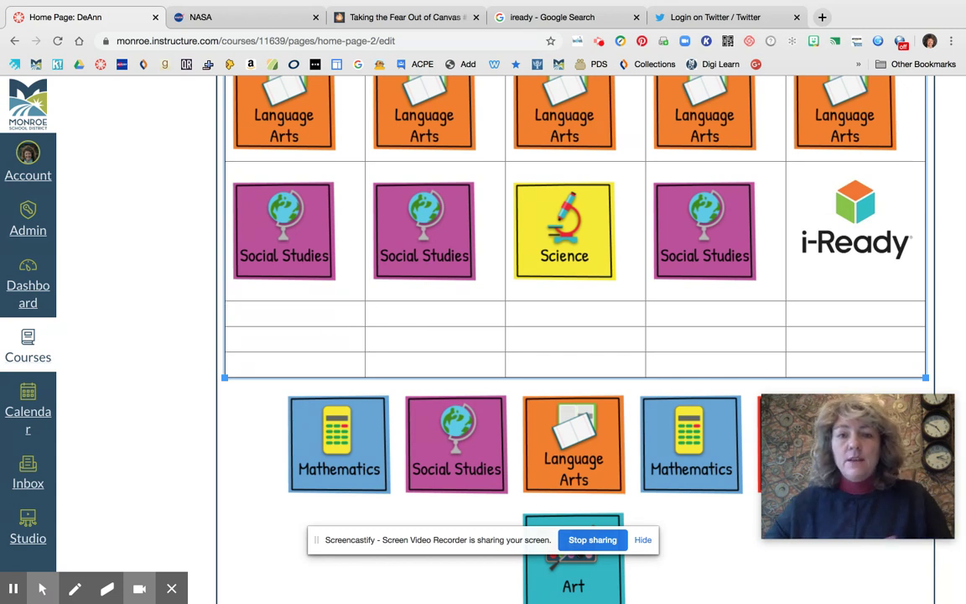
{"action": "scroll", "coordinate": [327, 297], "scroll_direction": "up", "scroll_amount": 10}
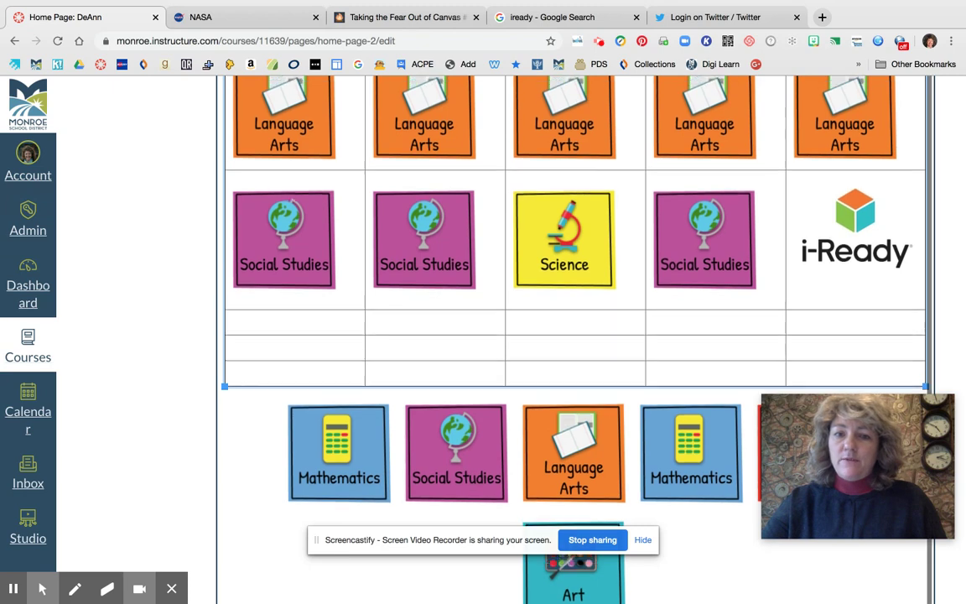
{"action": "scroll", "coordinate": [701, 128], "scroll_direction": "up", "scroll_amount": 3}
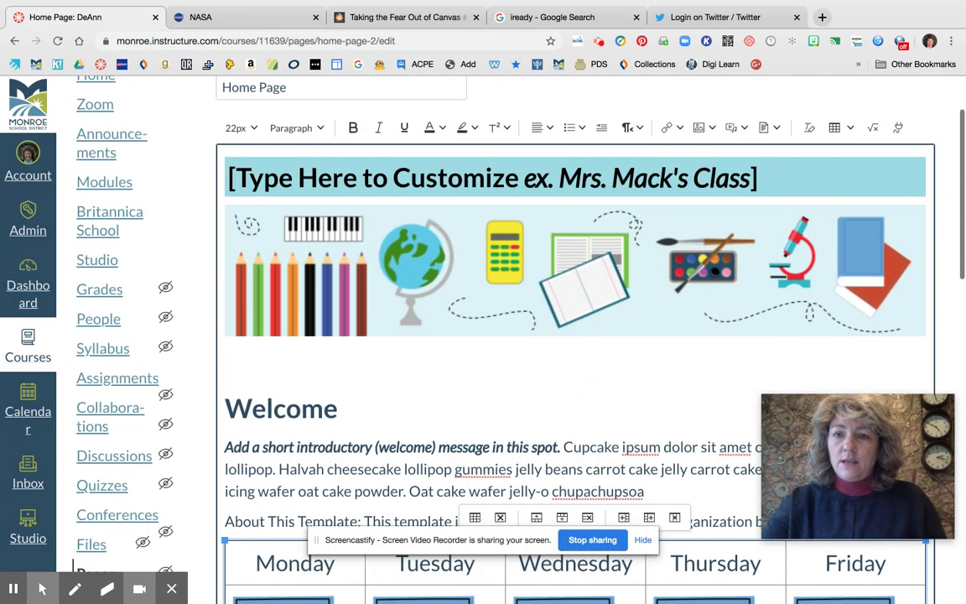
{"action": "left_click", "coordinate": [701, 128]}
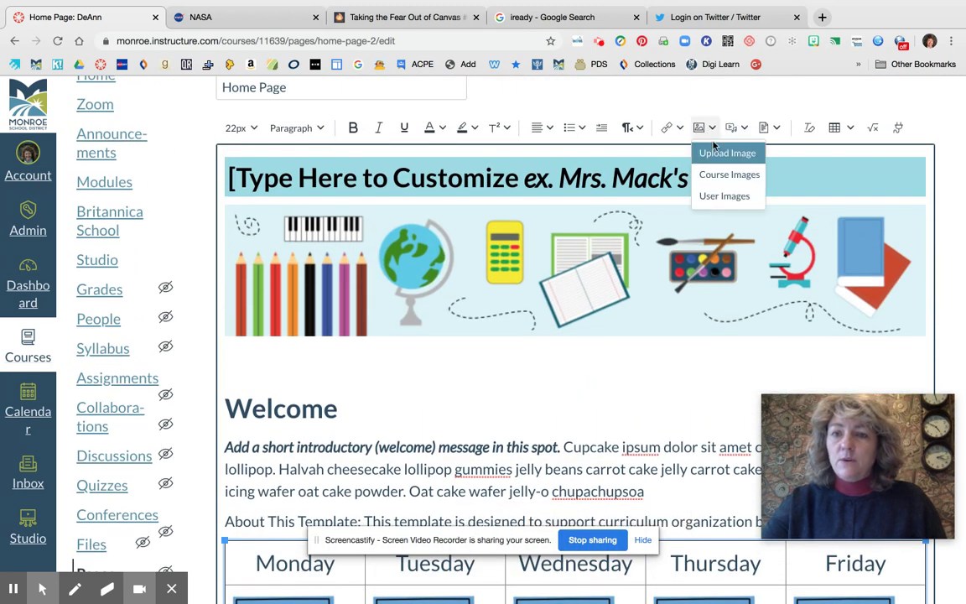
{"action": "left_click", "coordinate": [701, 152]}
{"action": "left_click", "coordinate": [199, 208]}
{"action": "left_click", "coordinate": [192, 334]}
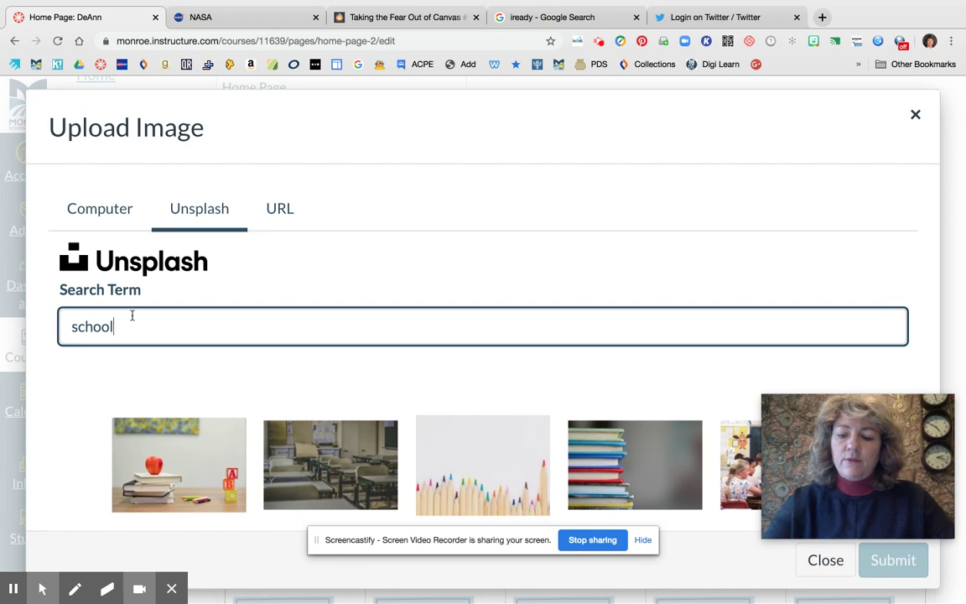
{"action": "key", "text": "BackSpace"}
{"action": "key", "text": "BackSpace"}
{"action": "type", "text": "spanish"}
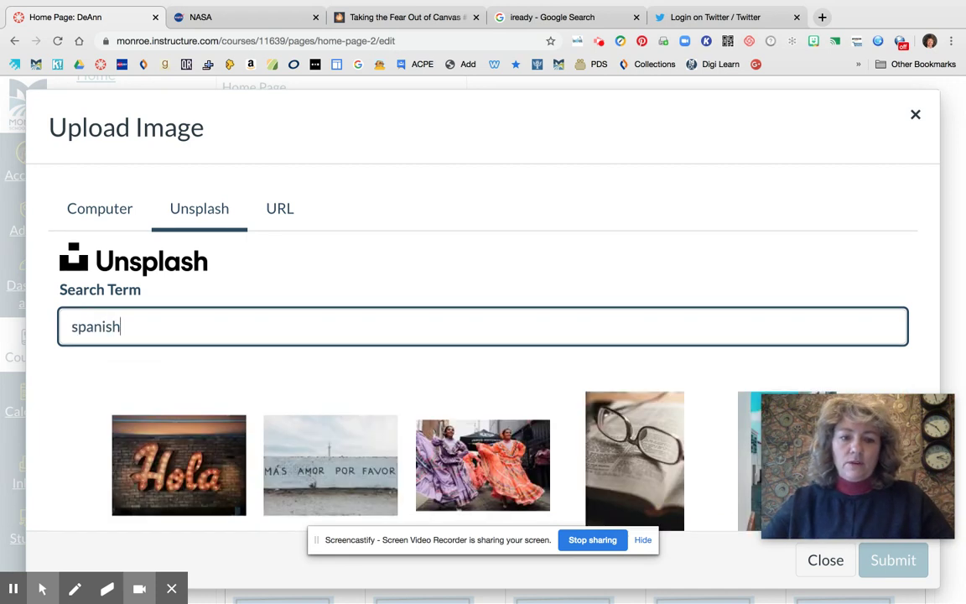
Insert the illuminated "Hola" sign photo from Unsplash into the Monday cell below Social Studies.
{"action": "scroll", "coordinate": [350, 426], "scroll_direction": "down", "scroll_amount": 3}
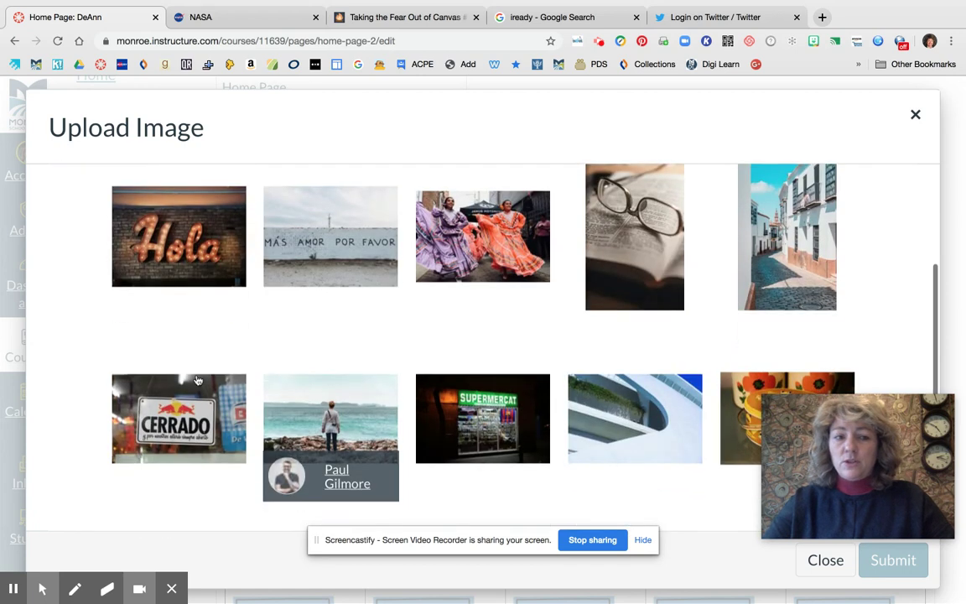
{"action": "left_click", "coordinate": [172, 214]}
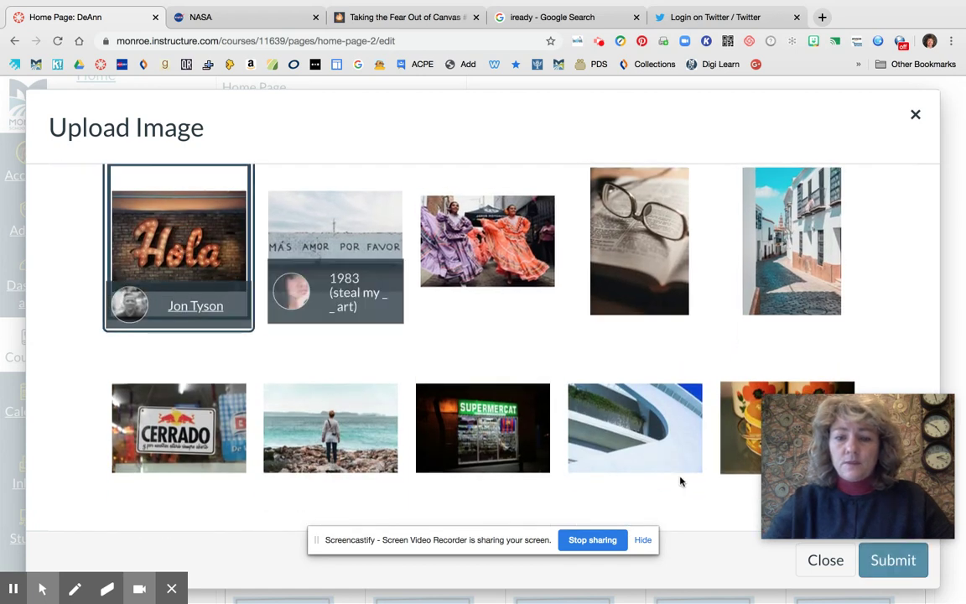
{"action": "left_click", "coordinate": [892, 559]}
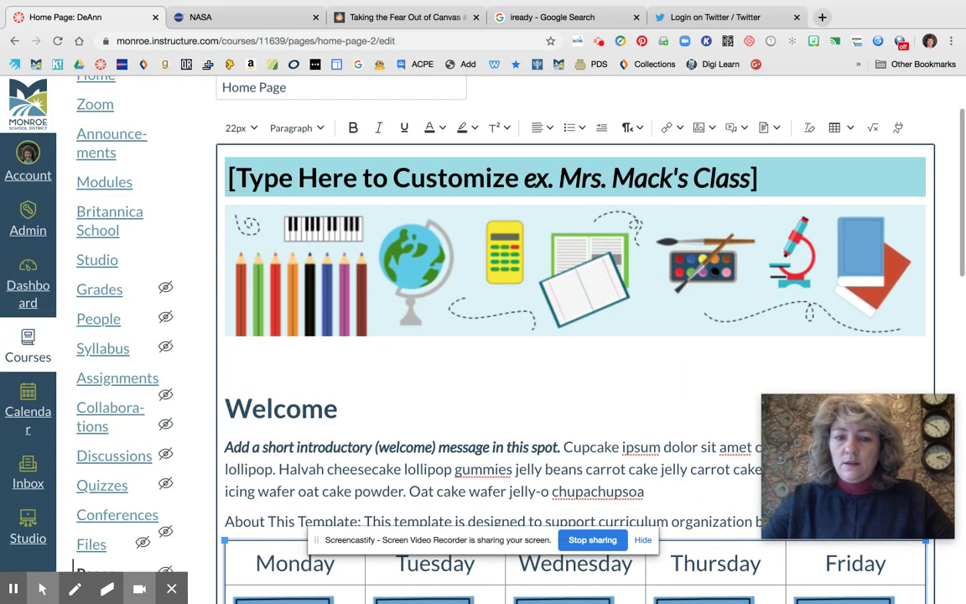
{"action": "scroll", "coordinate": [574, 335], "scroll_direction": "down", "scroll_amount": 10}
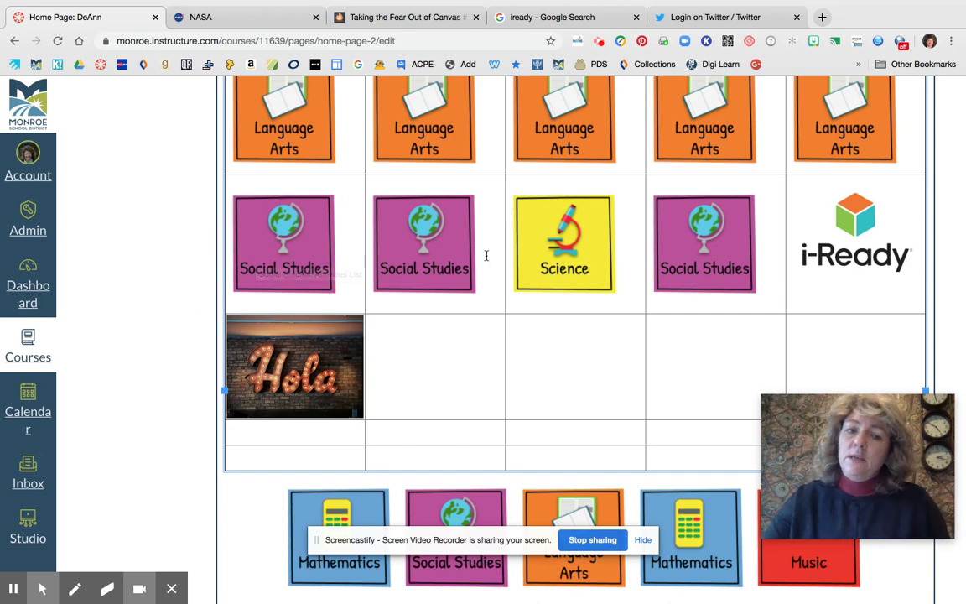
Review the edited elementary home page, from the title and banner through the welcome text to the weekly schedule table.
{"action": "scroll", "coordinate": [486, 243], "scroll_direction": "up", "scroll_amount": 8}
{"action": "scroll", "coordinate": [553, 335], "scroll_direction": "up", "scroll_amount": 4}
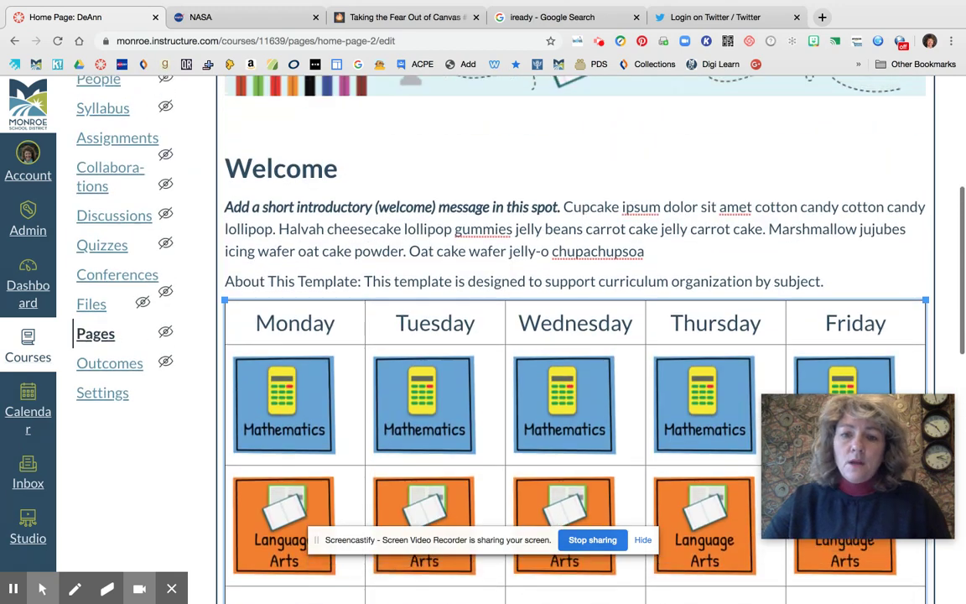
{"action": "scroll", "coordinate": [554, 335], "scroll_direction": "up", "scroll_amount": 3}
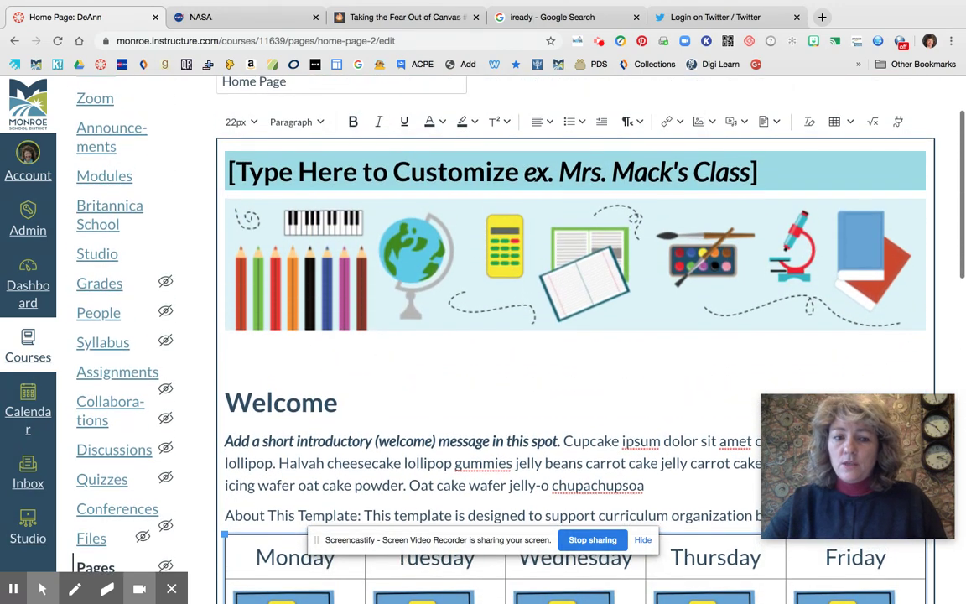
{"action": "scroll", "coordinate": [554, 336], "scroll_direction": "down", "scroll_amount": 7}
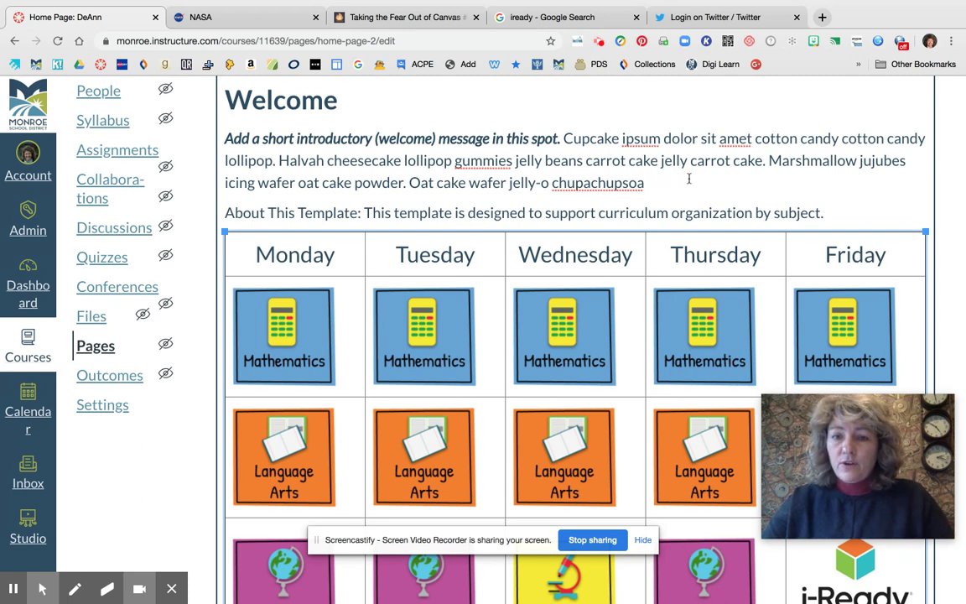
{"action": "scroll", "coordinate": [690, 181], "scroll_direction": "up", "scroll_amount": 5}
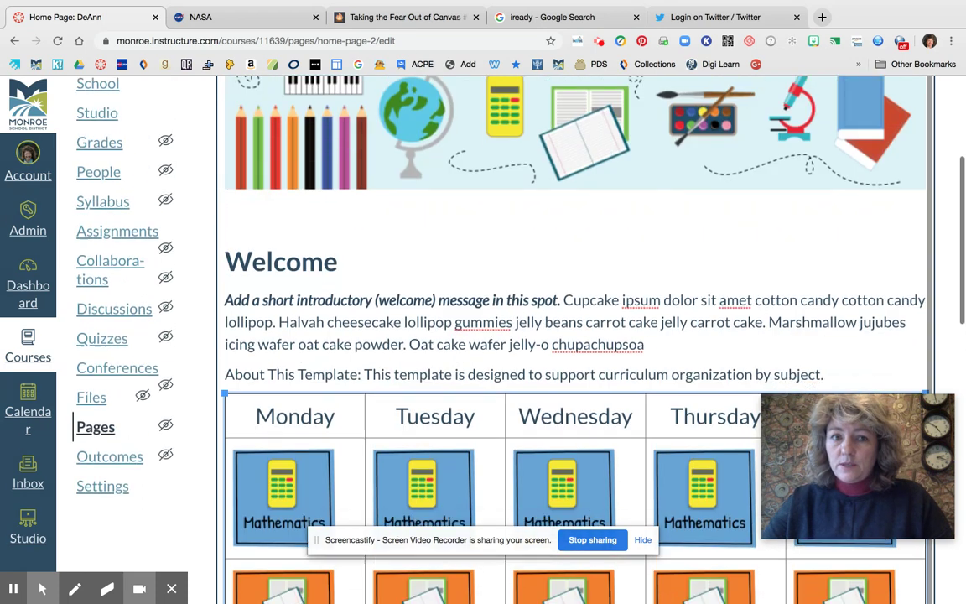
{"action": "scroll", "coordinate": [575, 311], "scroll_direction": "up", "scroll_amount": 3}
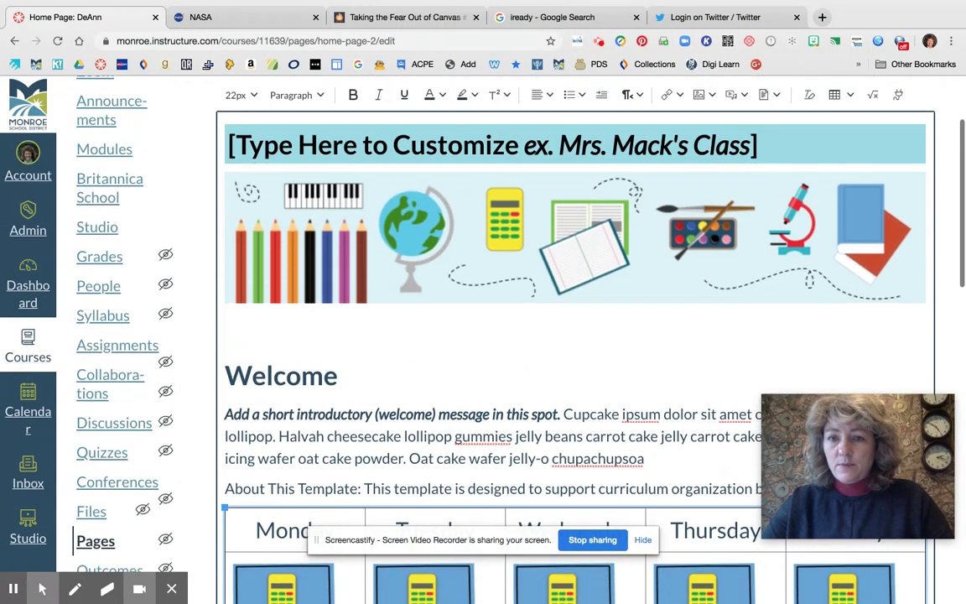
{"action": "scroll", "coordinate": [574, 335], "scroll_direction": "down", "scroll_amount": 5}
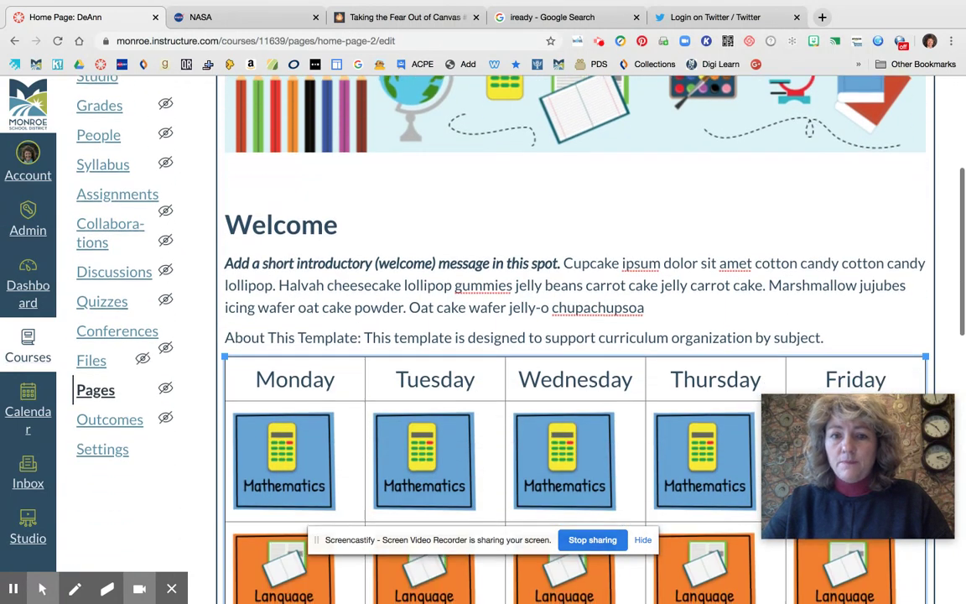
{"action": "scroll", "coordinate": [575, 335], "scroll_direction": "up", "scroll_amount": 5}
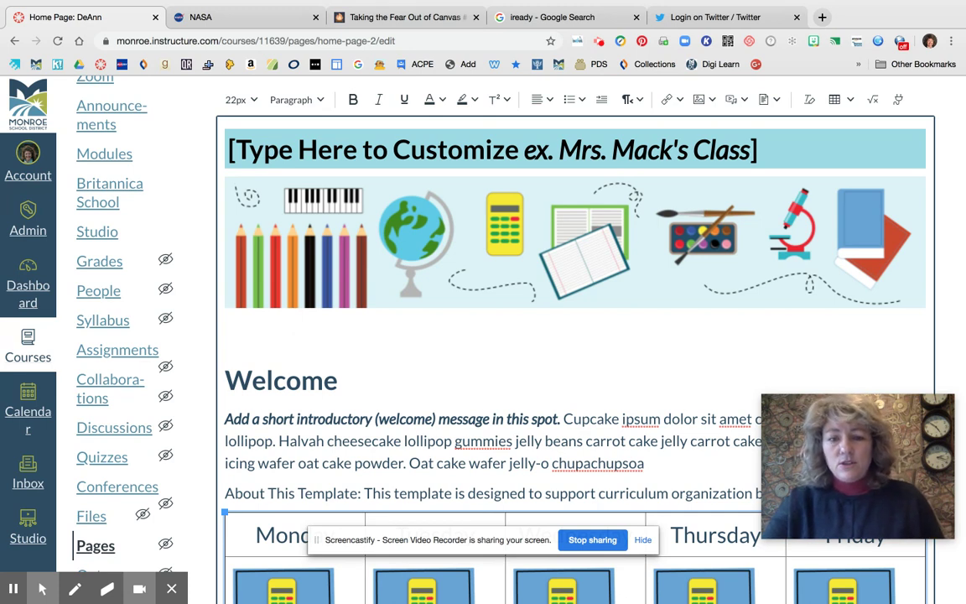
{"action": "scroll", "coordinate": [647, 211], "scroll_direction": "down", "scroll_amount": 8}
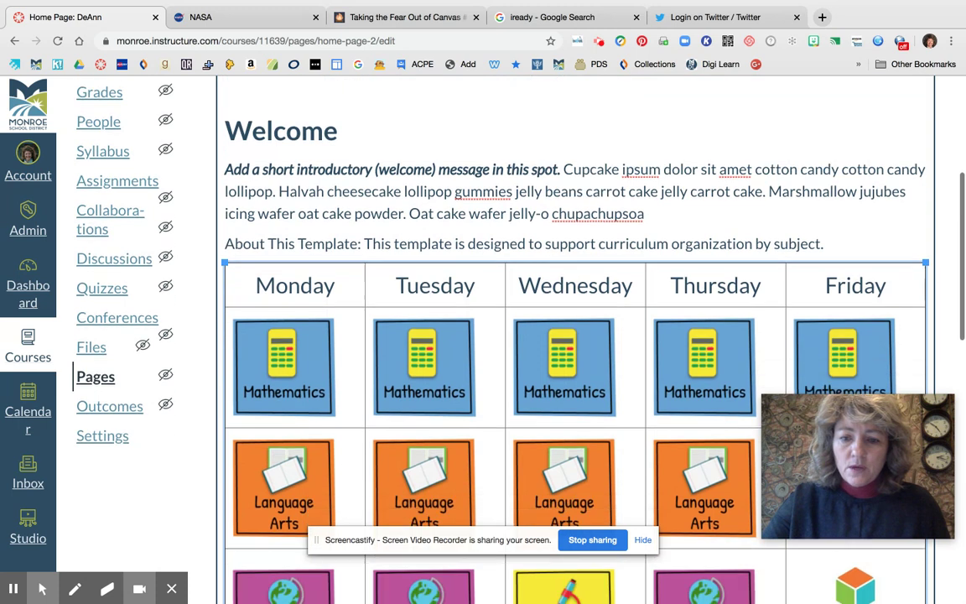
{"action": "scroll", "coordinate": [650, 382], "scroll_direction": "down", "scroll_amount": 2}
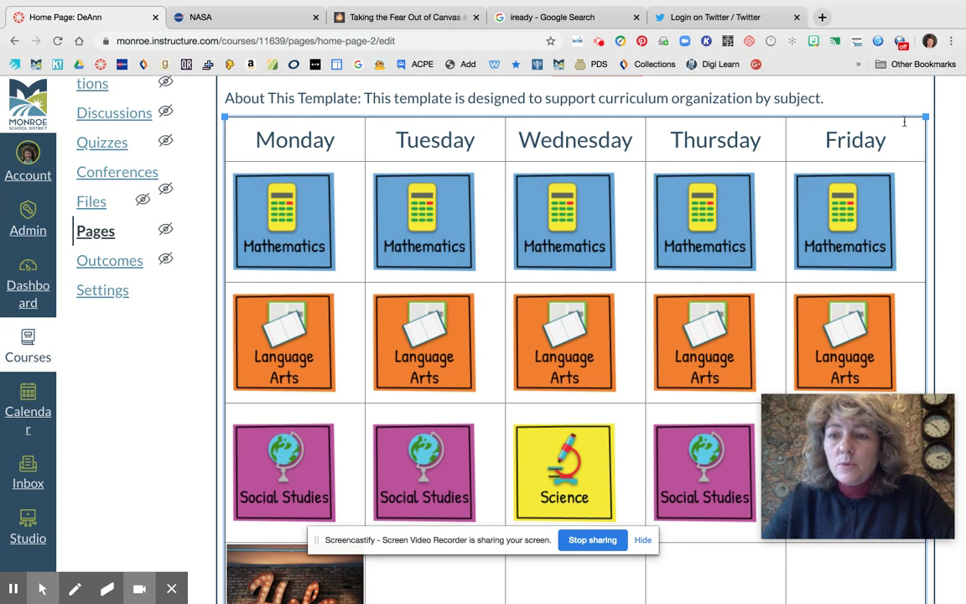
{"action": "scroll", "coordinate": [905, 122], "scroll_direction": "up", "scroll_amount": 2}
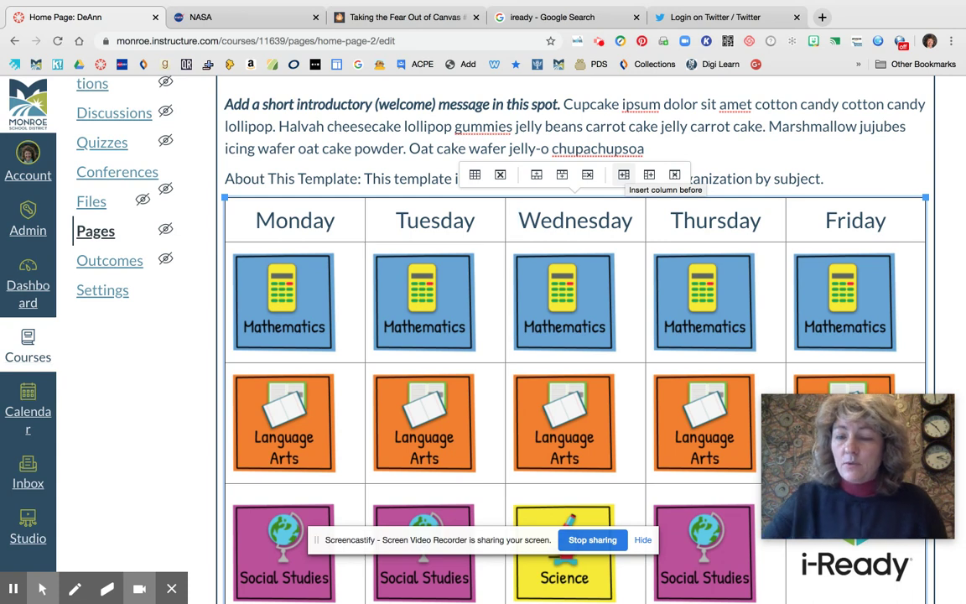
{"action": "scroll", "coordinate": [624, 175], "scroll_direction": "down", "scroll_amount": 1}
{"action": "scroll", "coordinate": [574, 336], "scroll_direction": "down", "scroll_amount": 5}
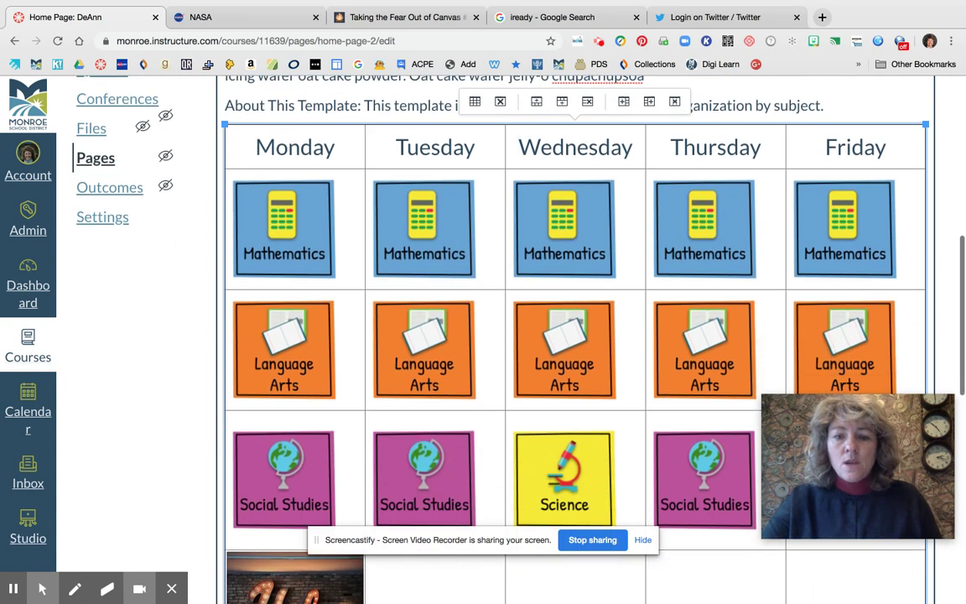
{"action": "scroll", "coordinate": [574, 335], "scroll_direction": "up", "scroll_amount": 10}
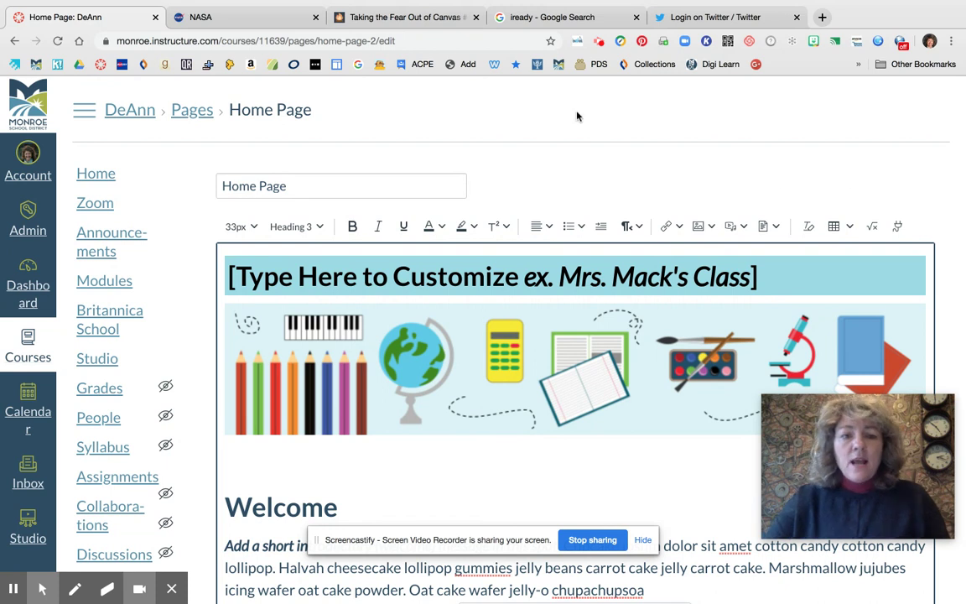
Leave the elementary home page without saving its changes and open the "secondary test" course from the Dashboard.
{"action": "left_click", "coordinate": [32, 297]}
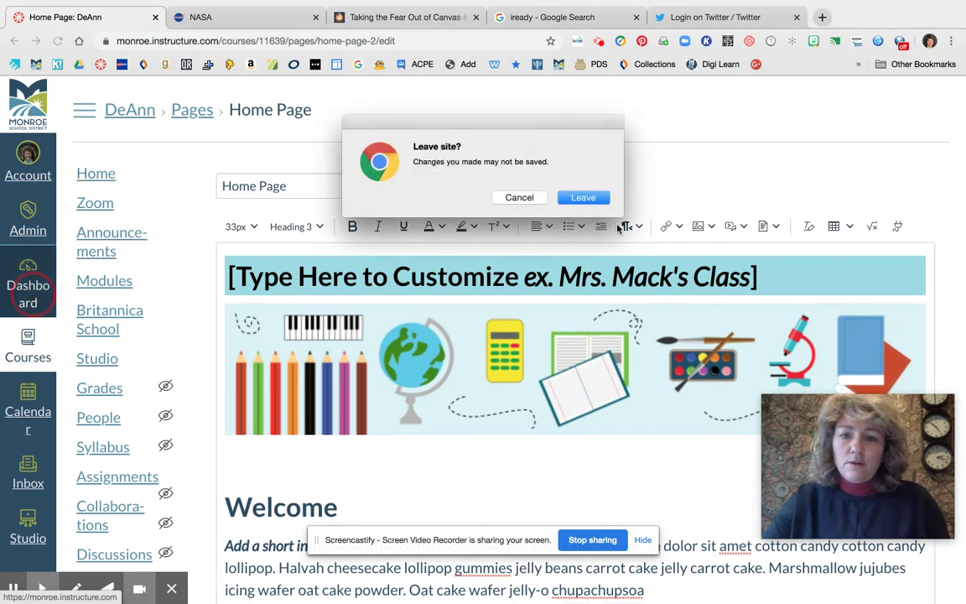
{"action": "left_click", "coordinate": [598, 201]}
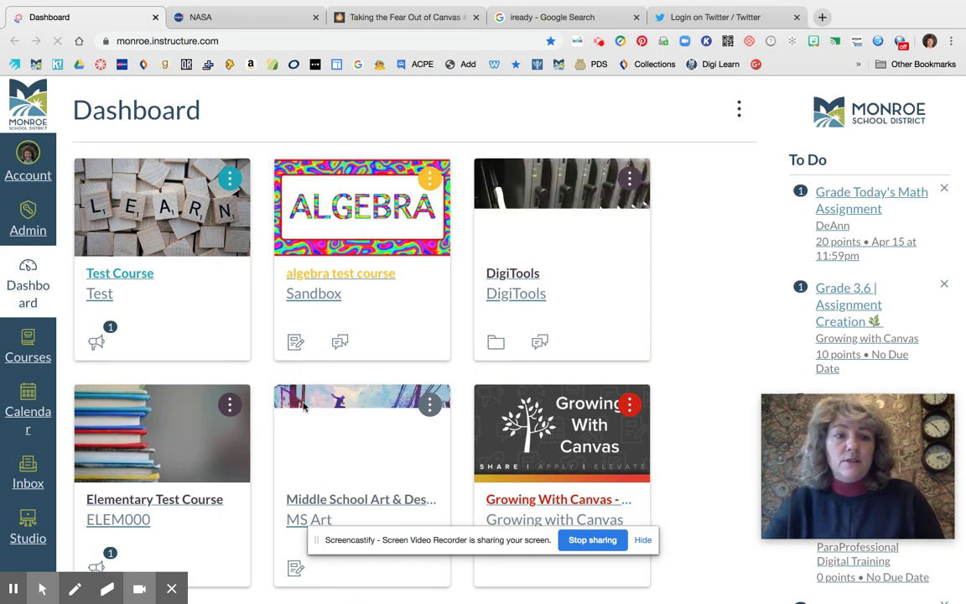
{"action": "scroll", "coordinate": [304, 406], "scroll_direction": "down", "scroll_amount": 9}
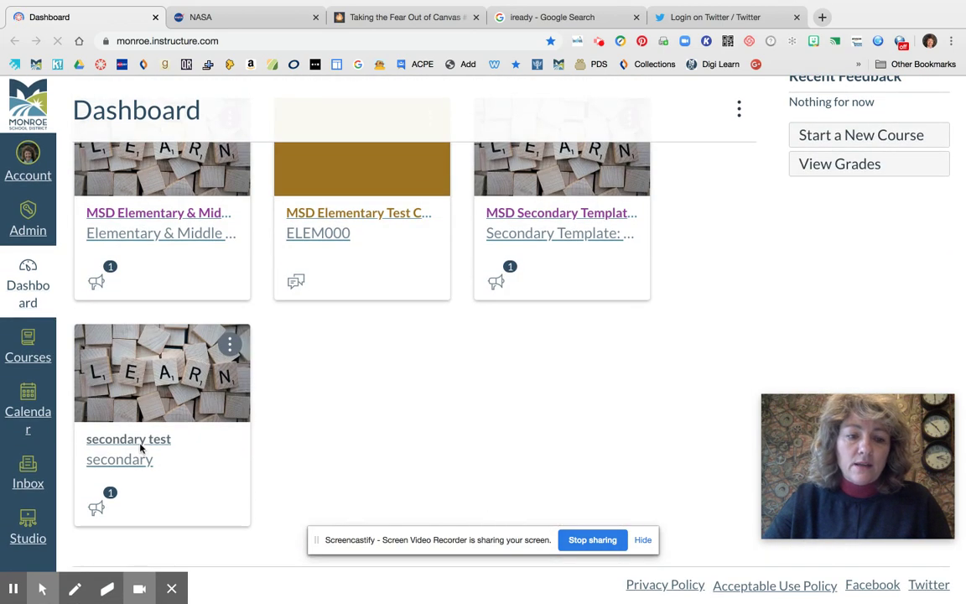
{"action": "left_click", "coordinate": [140, 440]}
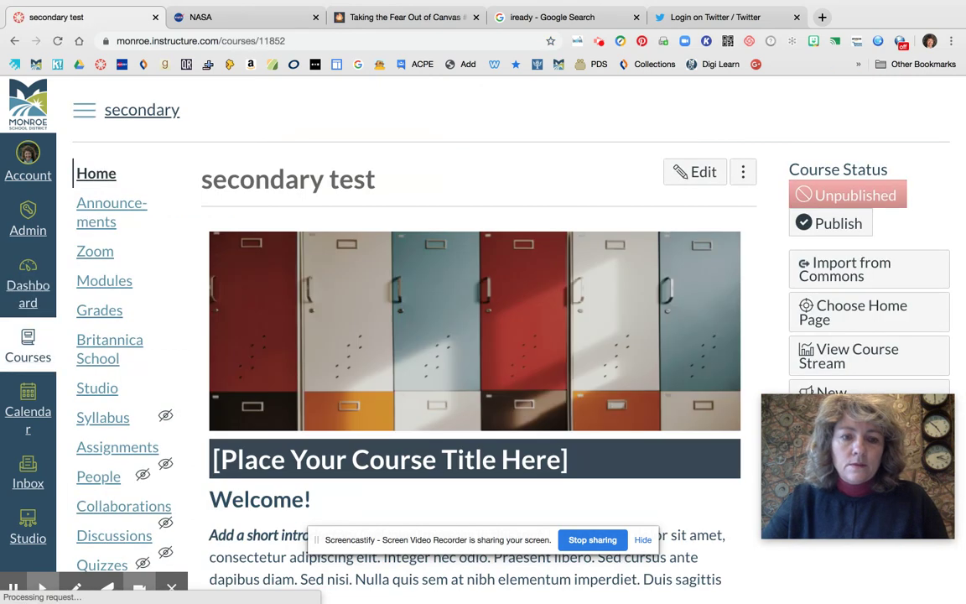
Open the secondary course's home page for editing, enlarge the editor area, and place the cursor in the course title heading.
{"action": "scroll", "coordinate": [613, 246], "scroll_direction": "down", "scroll_amount": 4}
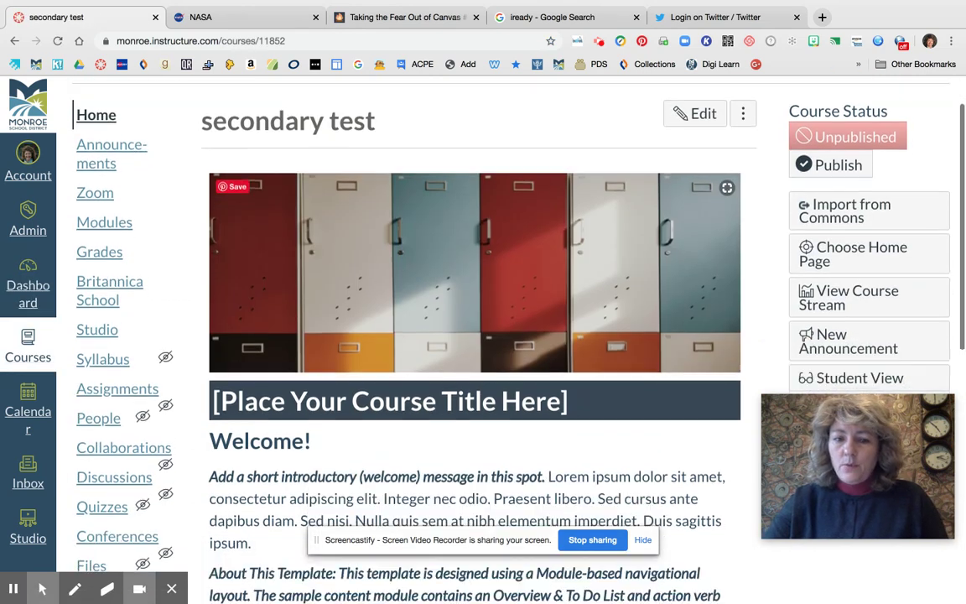
{"action": "scroll", "coordinate": [613, 246], "scroll_direction": "up", "scroll_amount": 4}
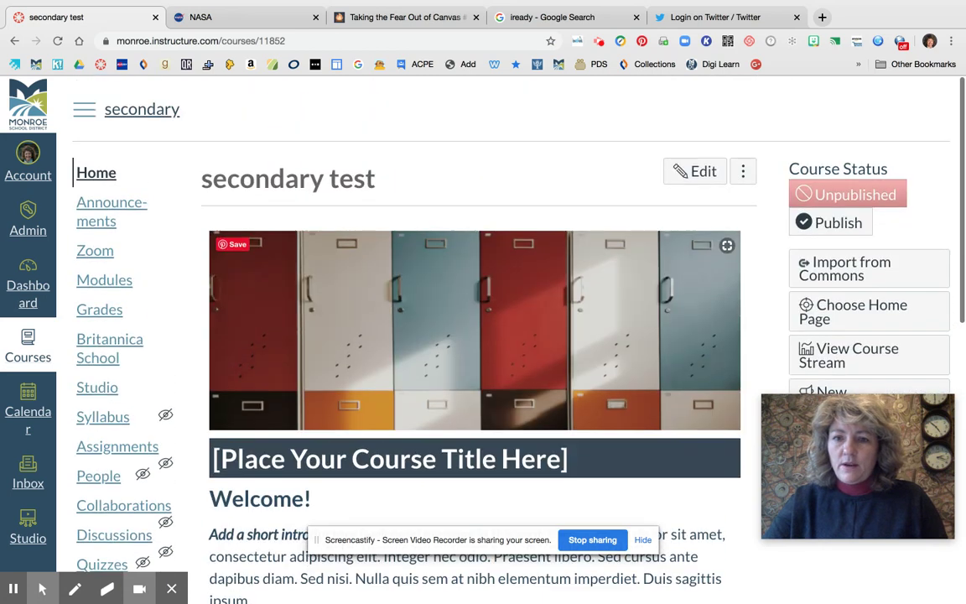
{"action": "left_click", "coordinate": [693, 171]}
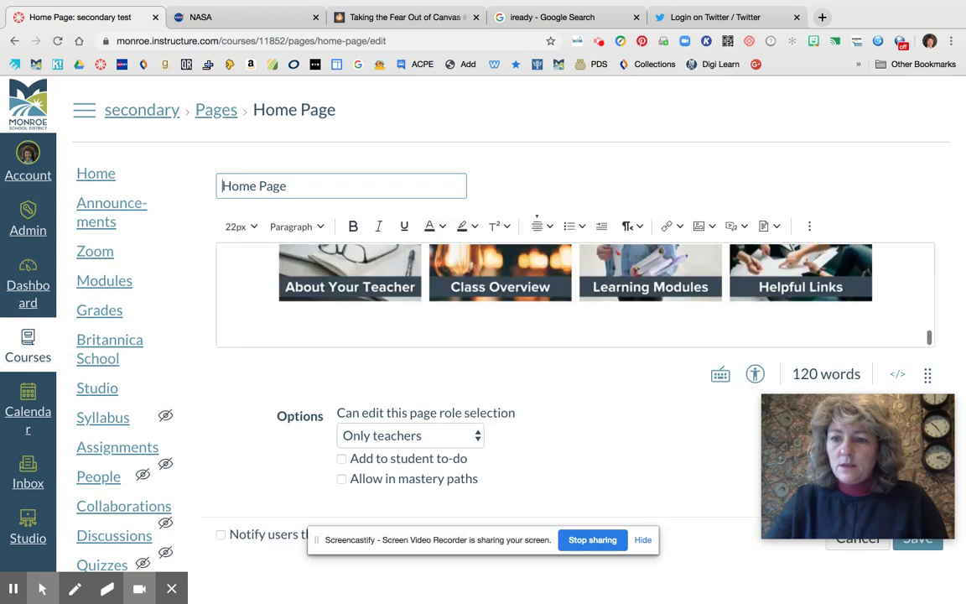
{"action": "left_click_drag", "start_coordinate": [928, 374], "coordinate": [930, 493]}
{"action": "scroll", "coordinate": [742, 321], "scroll_direction": "down", "scroll_amount": 2}
{"action": "scroll", "coordinate": [677, 236], "scroll_direction": "up", "scroll_amount": 6}
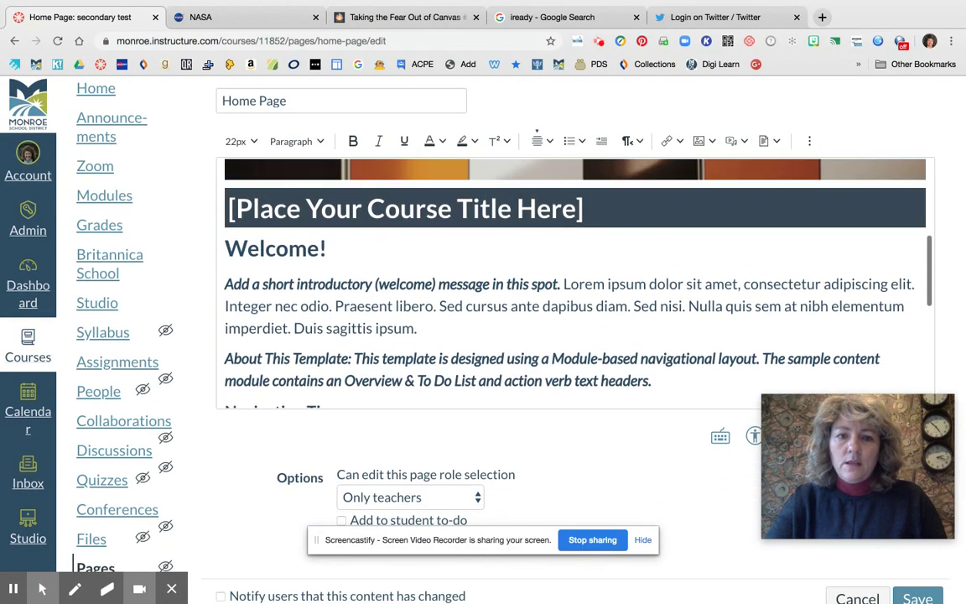
{"action": "left_click", "coordinate": [526, 187]}
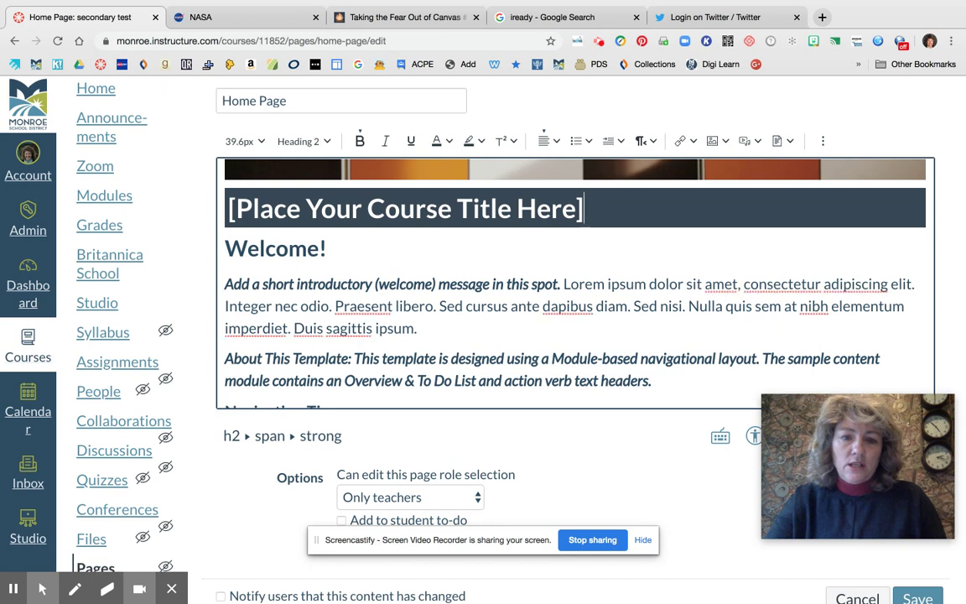
Examine the Quick Access images in the editor, cancel editing, and view the secondary home page down to its Quick Access section.
{"action": "scroll", "coordinate": [576, 284], "scroll_direction": "down", "scroll_amount": 10}
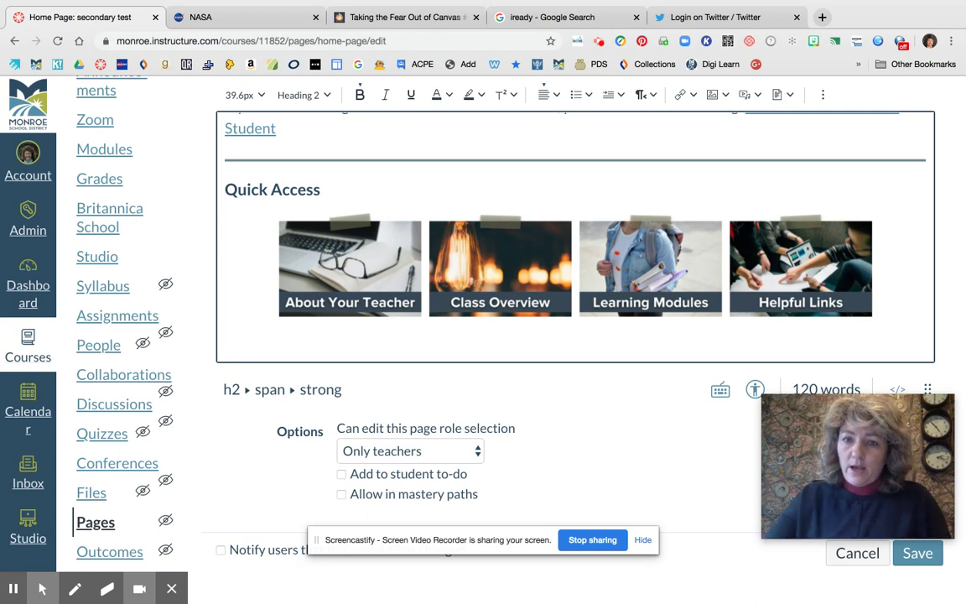
{"action": "scroll", "coordinate": [575, 235], "scroll_direction": "up", "scroll_amount": 1}
{"action": "scroll", "coordinate": [575, 235], "scroll_direction": "down", "scroll_amount": 1}
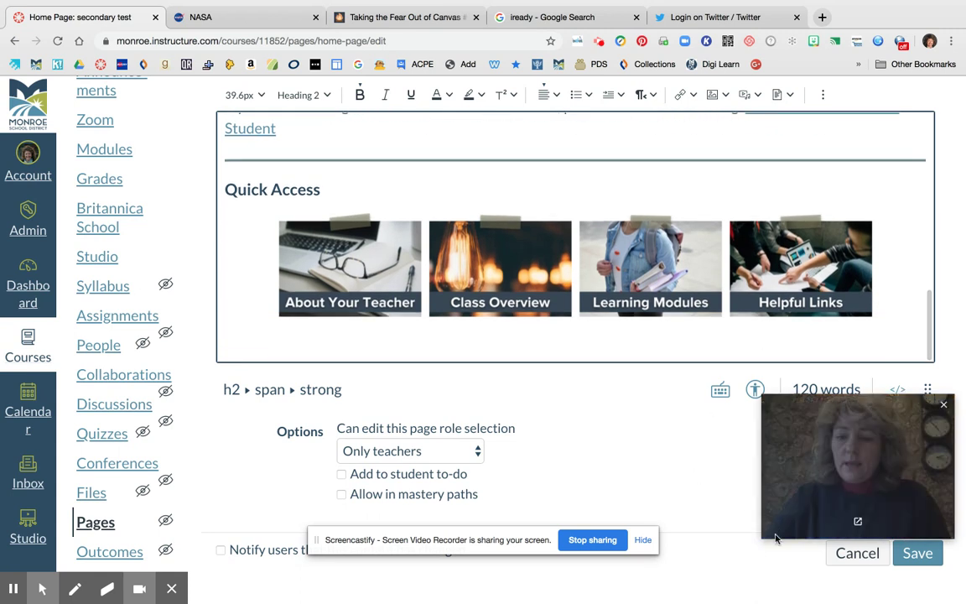
{"action": "left_click", "coordinate": [857, 554]}
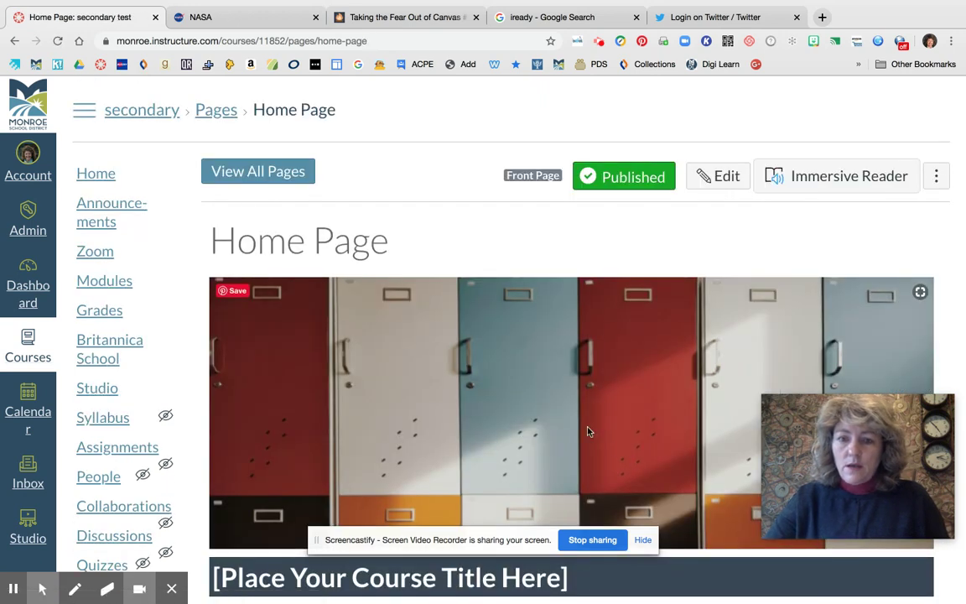
{"action": "scroll", "coordinate": [529, 384], "scroll_direction": "down", "scroll_amount": 5}
{"action": "scroll", "coordinate": [646, 487], "scroll_direction": "down", "scroll_amount": 8}
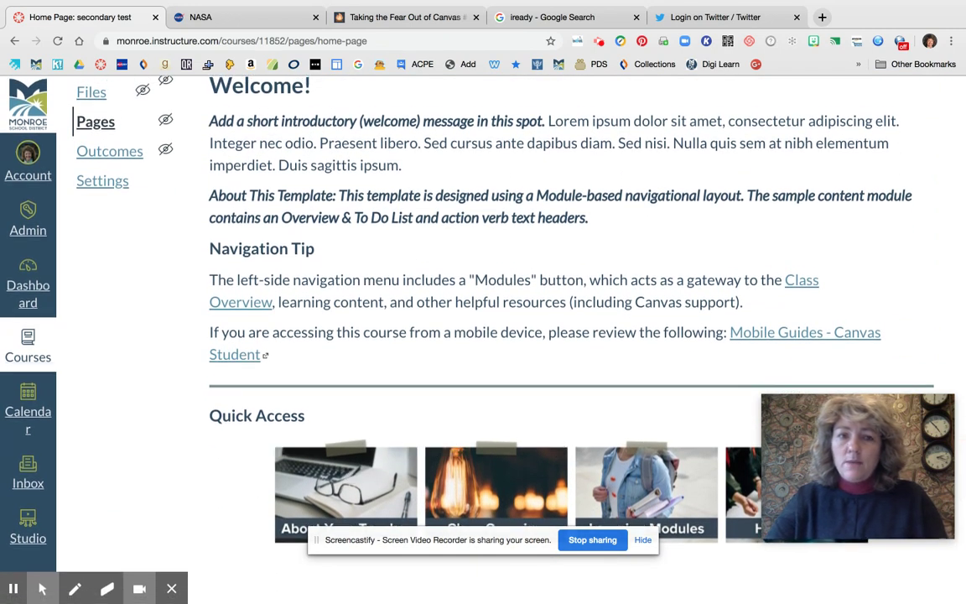
Open the About Your Teacher page from Quick Access and review its image placeholder, biography and contact information sections.
{"action": "left_click", "coordinate": [369, 492]}
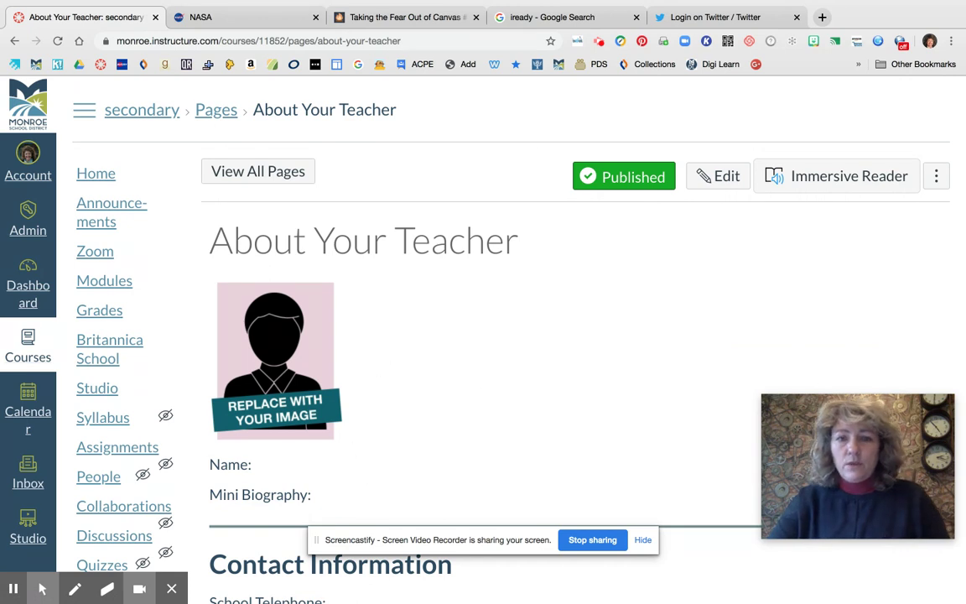
{"action": "scroll", "coordinate": [479, 393], "scroll_direction": "down", "scroll_amount": 2}
{"action": "scroll", "coordinate": [478, 392], "scroll_direction": "down", "scroll_amount": 3}
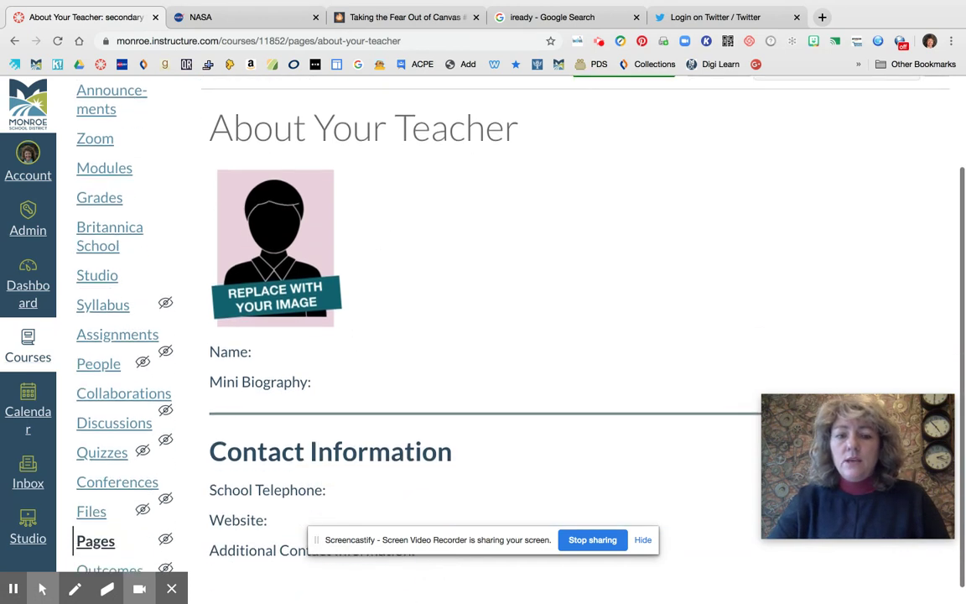
{"action": "scroll", "coordinate": [478, 393], "scroll_direction": "up", "scroll_amount": 2}
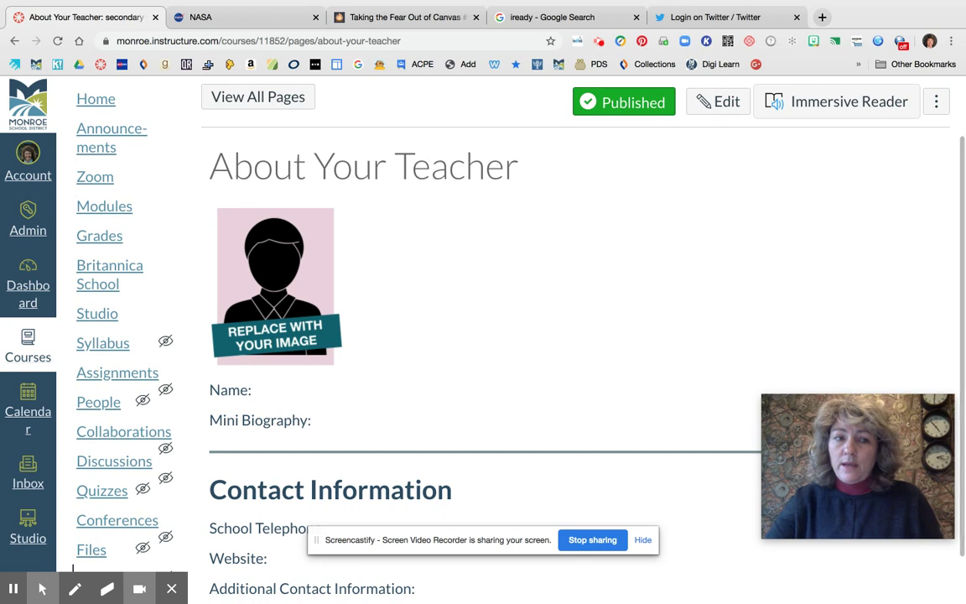
Open the About Your Teacher page for editing, look through its content in the editor, and cancel without saving.
{"action": "left_click", "coordinate": [715, 103]}
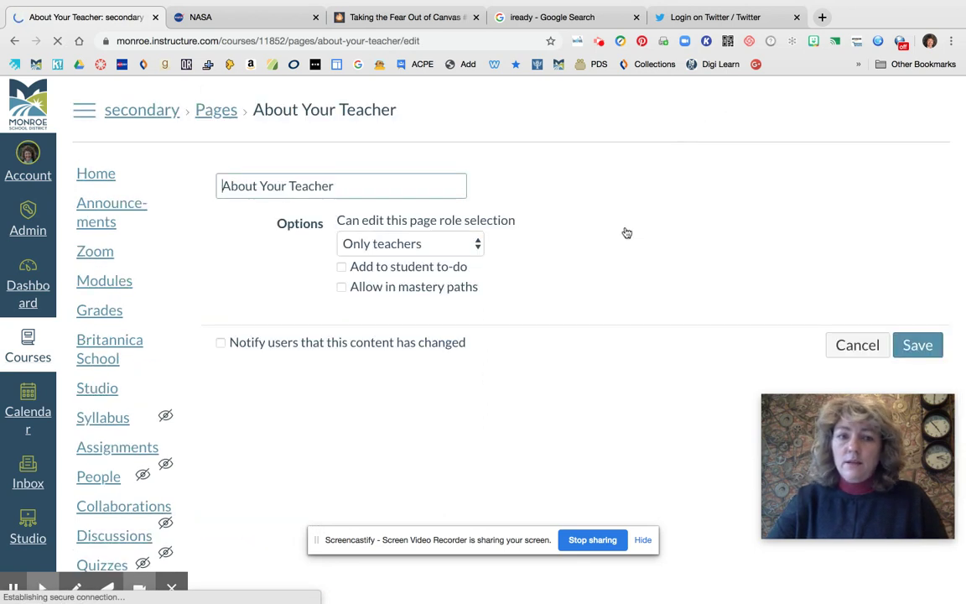
{"action": "scroll", "coordinate": [589, 244], "scroll_direction": "down", "scroll_amount": 10}
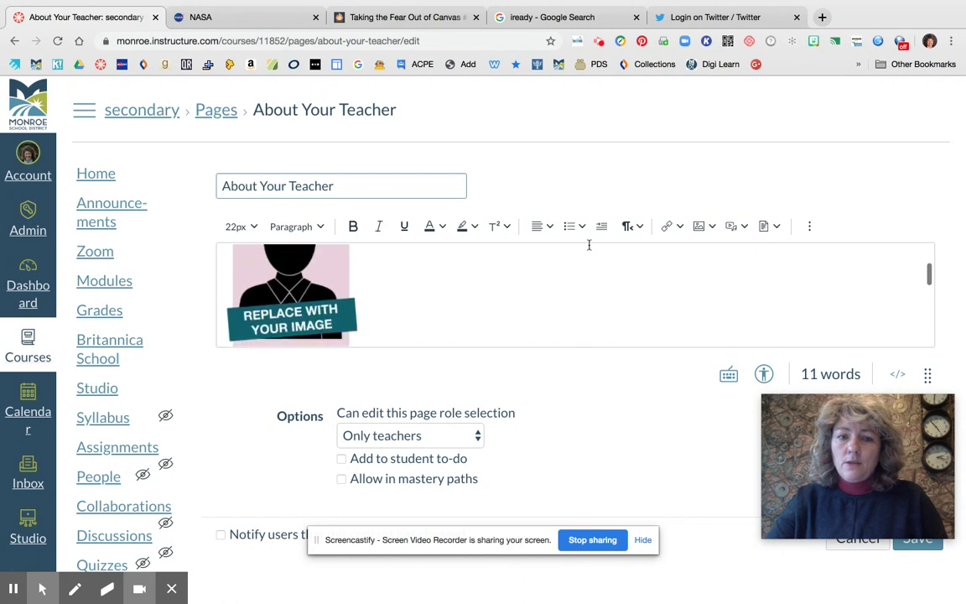
{"action": "scroll", "coordinate": [589, 244], "scroll_direction": "down", "scroll_amount": 2}
{"action": "scroll", "coordinate": [589, 244], "scroll_direction": "up", "scroll_amount": 12}
{"action": "scroll", "coordinate": [589, 244], "scroll_direction": "up", "scroll_amount": 2}
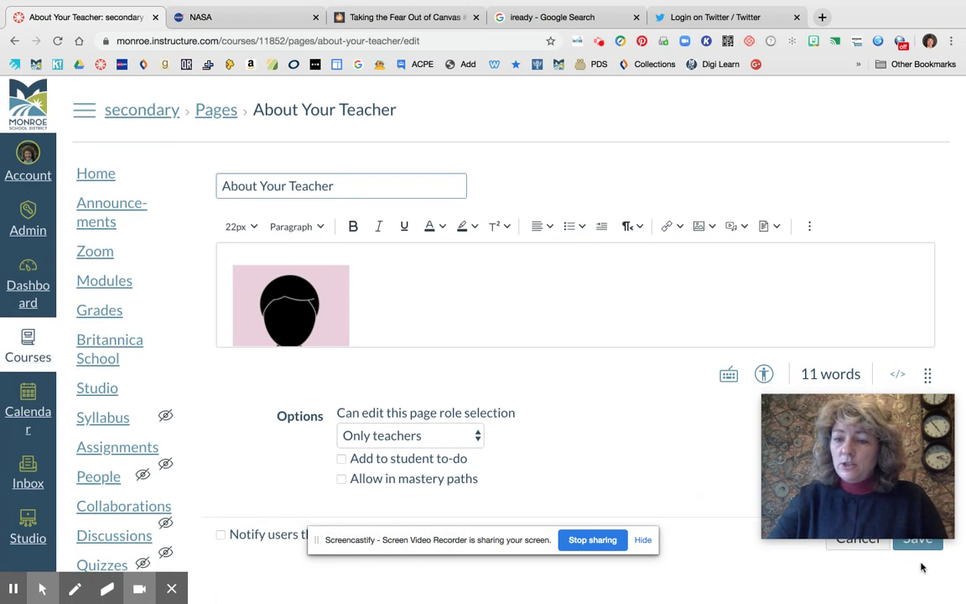
{"action": "left_click", "coordinate": [868, 544]}
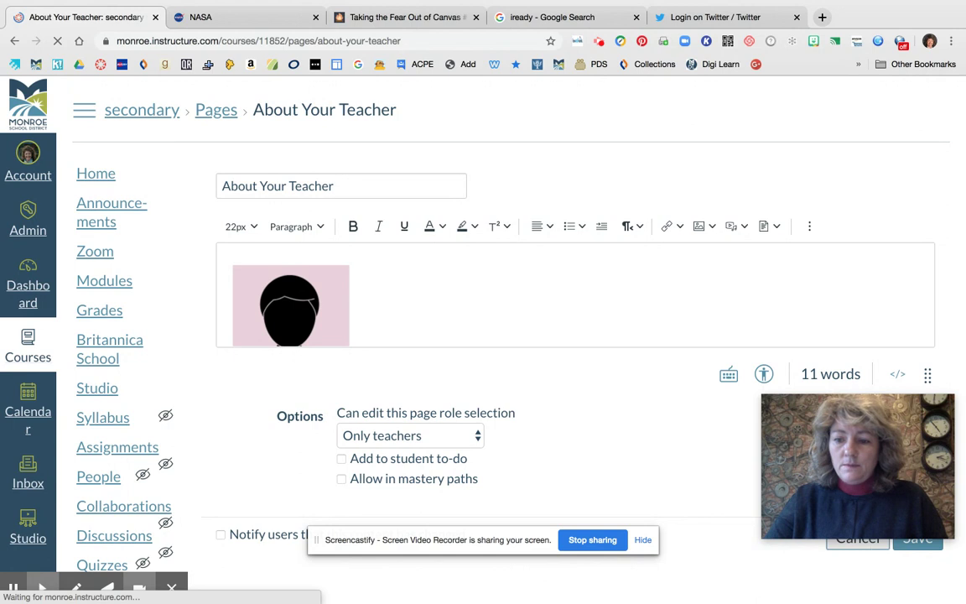
Return to the secondary course's home page and view the four linked images in its Quick Access section.
{"action": "left_click", "coordinate": [104, 180]}
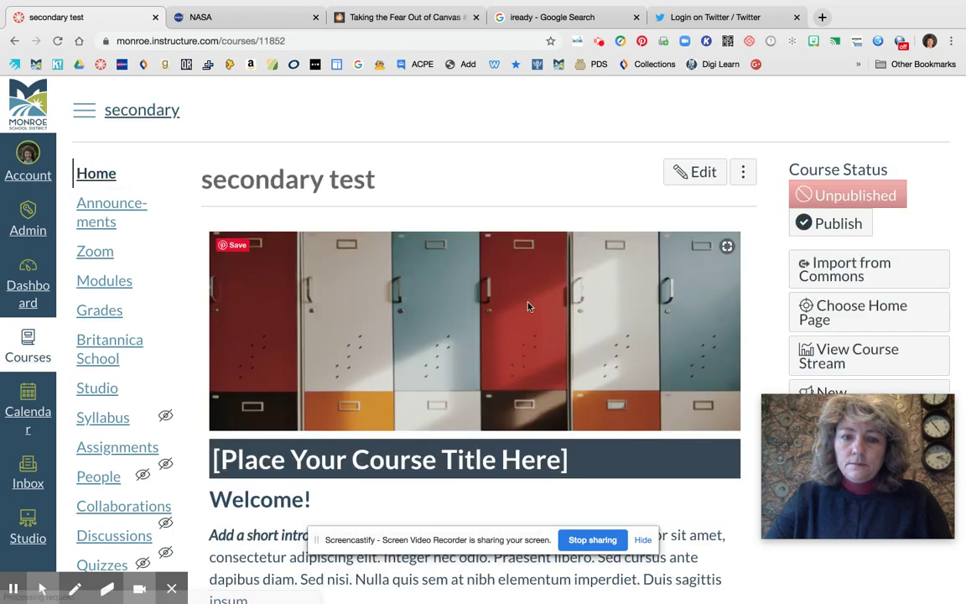
{"action": "scroll", "coordinate": [531, 307], "scroll_direction": "down", "scroll_amount": 6}
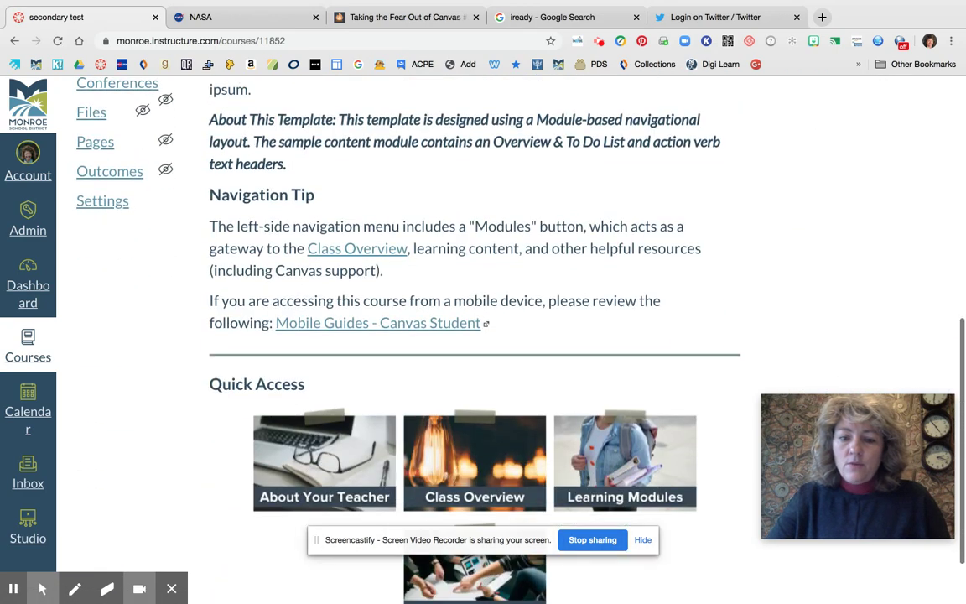
{"action": "scroll", "coordinate": [449, 379], "scroll_direction": "down", "scroll_amount": 2}
{"action": "scroll", "coordinate": [449, 379], "scroll_direction": "up", "scroll_amount": 1}
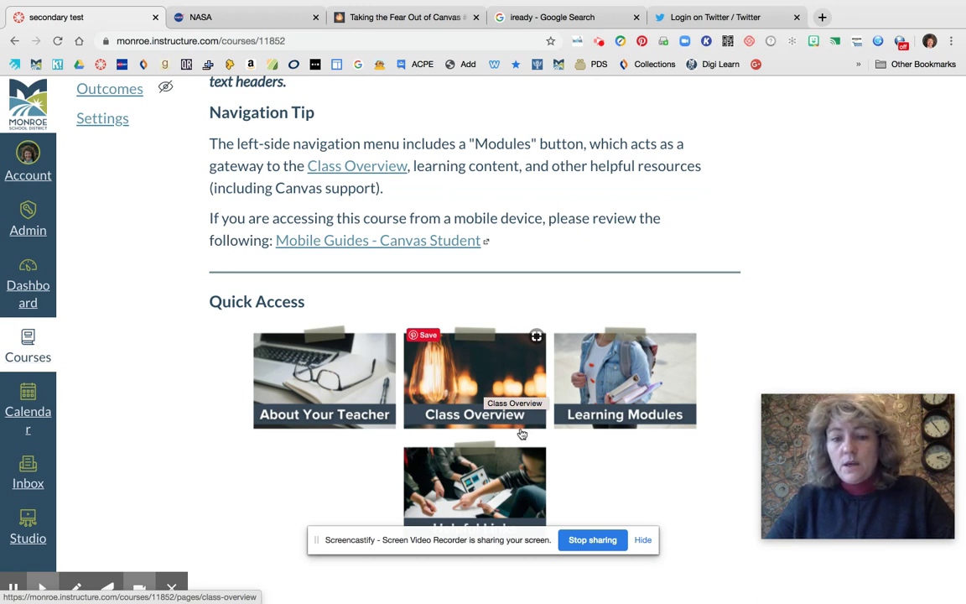
{"action": "scroll", "coordinate": [512, 464], "scroll_direction": "down", "scroll_amount": 1}
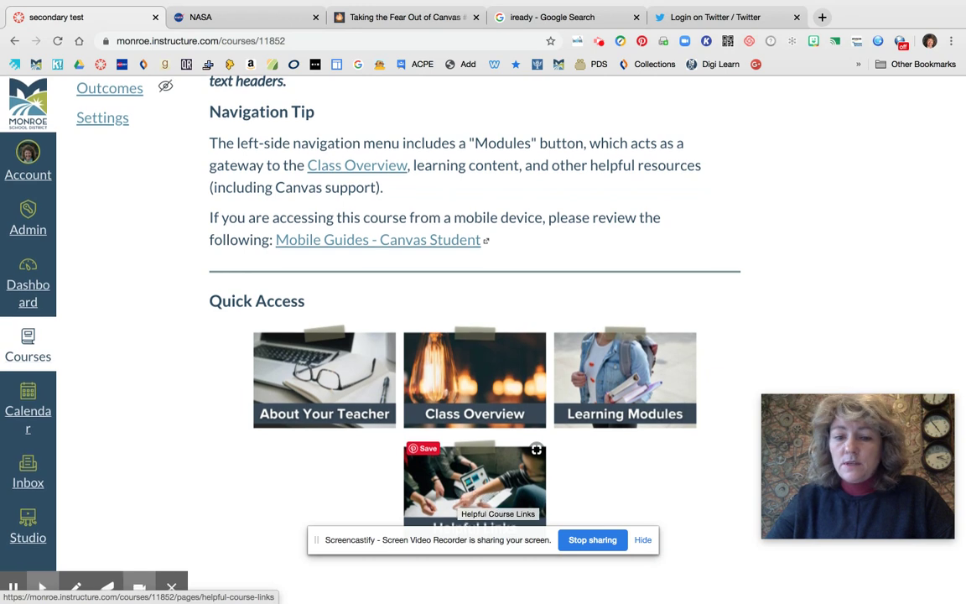
{"action": "scroll", "coordinate": [463, 478], "scroll_direction": "up", "scroll_amount": 1}
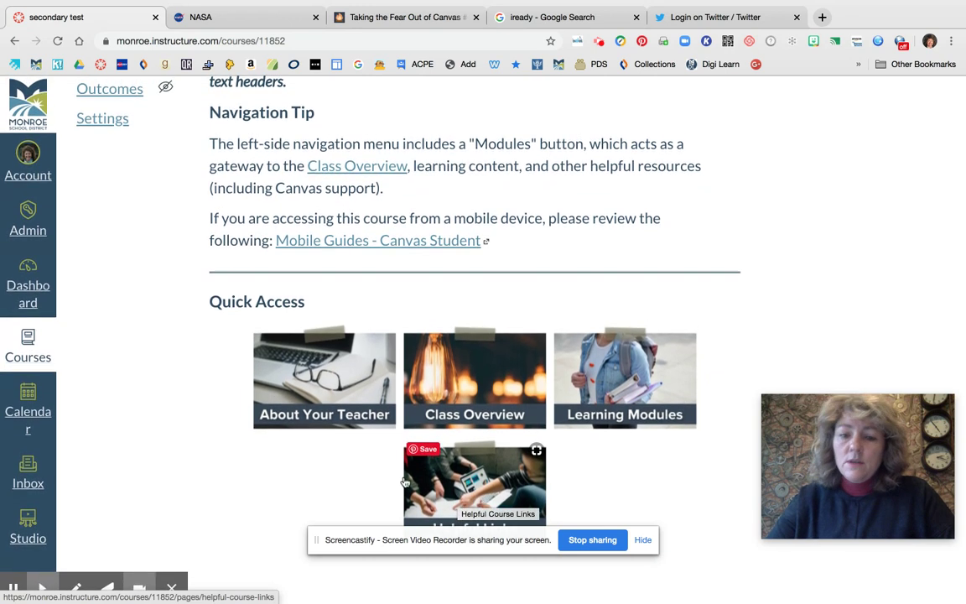
Open the Helpful Links page from Quick Access and review its sections from About These Resources through Other Helpful Resources.
{"action": "left_click", "coordinate": [462, 478]}
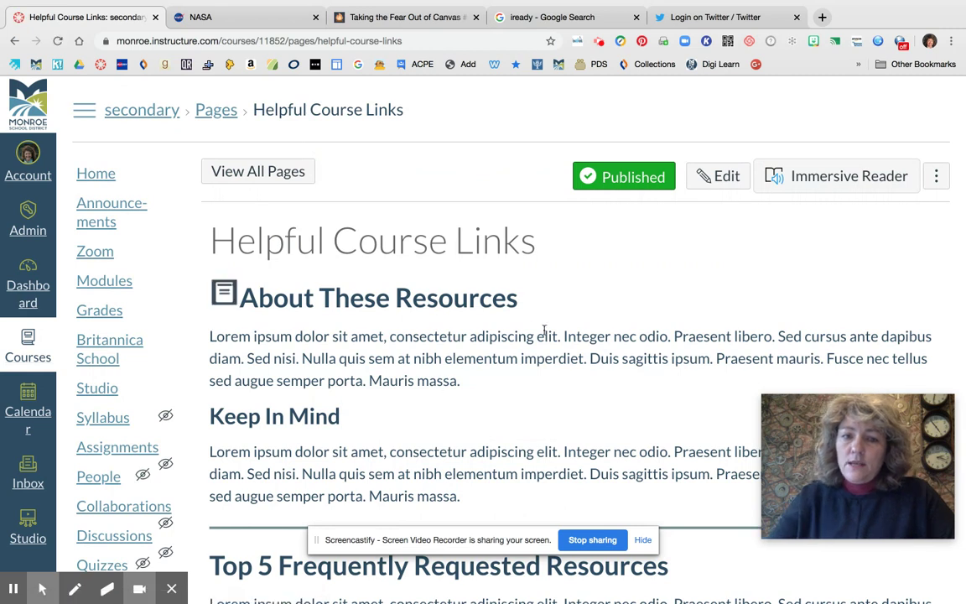
{"action": "scroll", "coordinate": [467, 307], "scroll_direction": "down", "scroll_amount": 1}
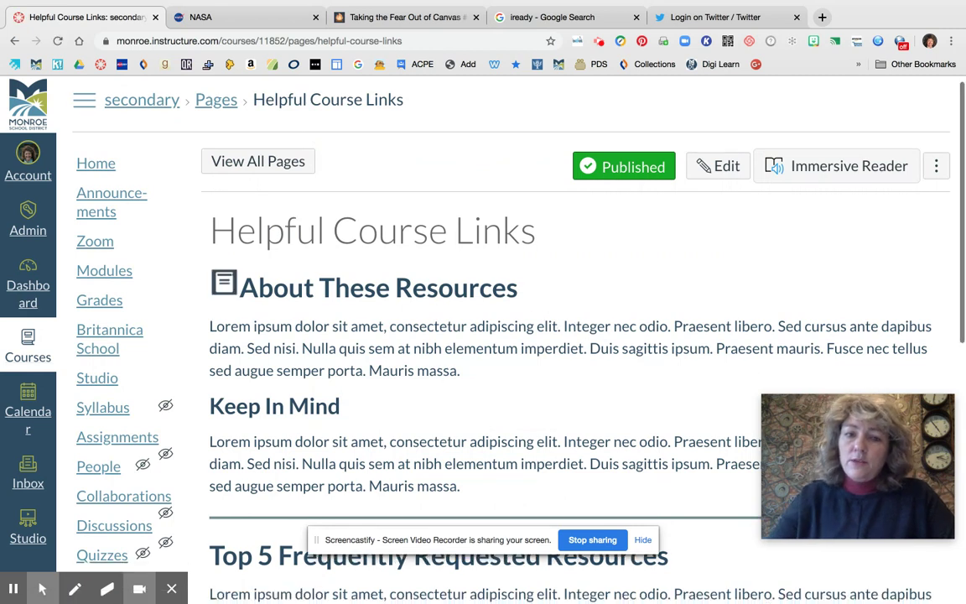
{"action": "scroll", "coordinate": [467, 308], "scroll_direction": "down", "scroll_amount": 3}
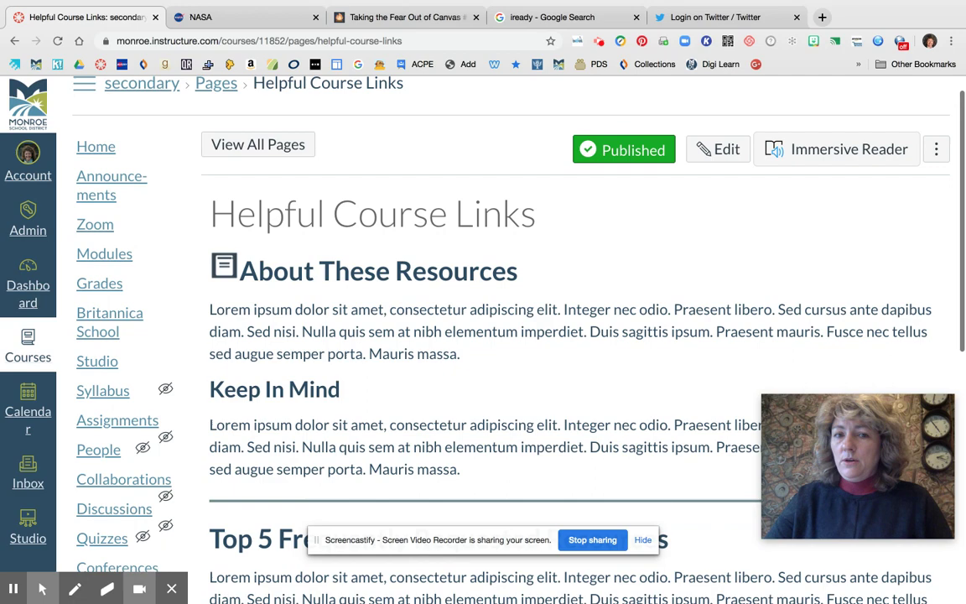
{"action": "scroll", "coordinate": [467, 308], "scroll_direction": "down", "scroll_amount": 10}
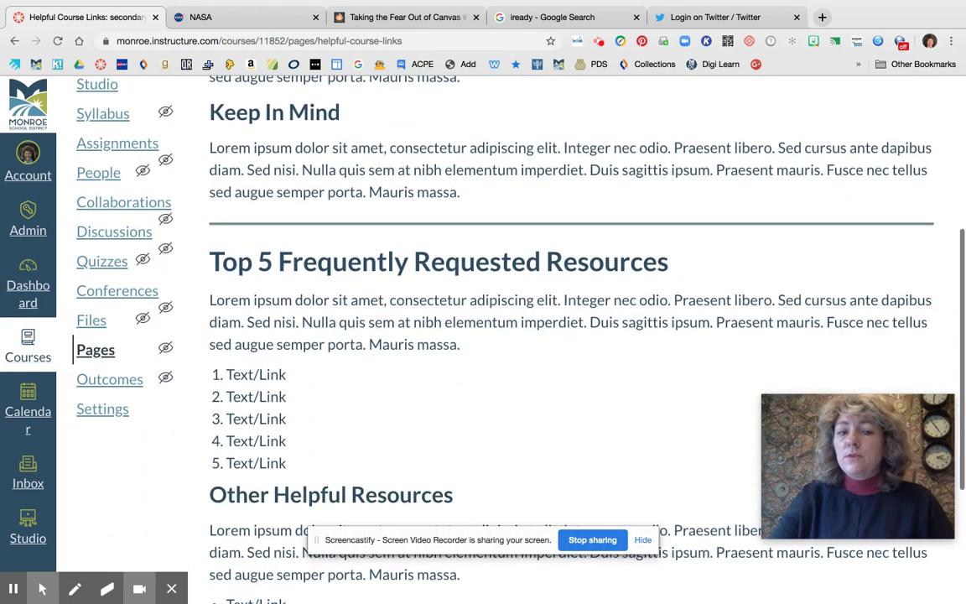
{"action": "scroll", "coordinate": [467, 307], "scroll_direction": "up", "scroll_amount": 15}
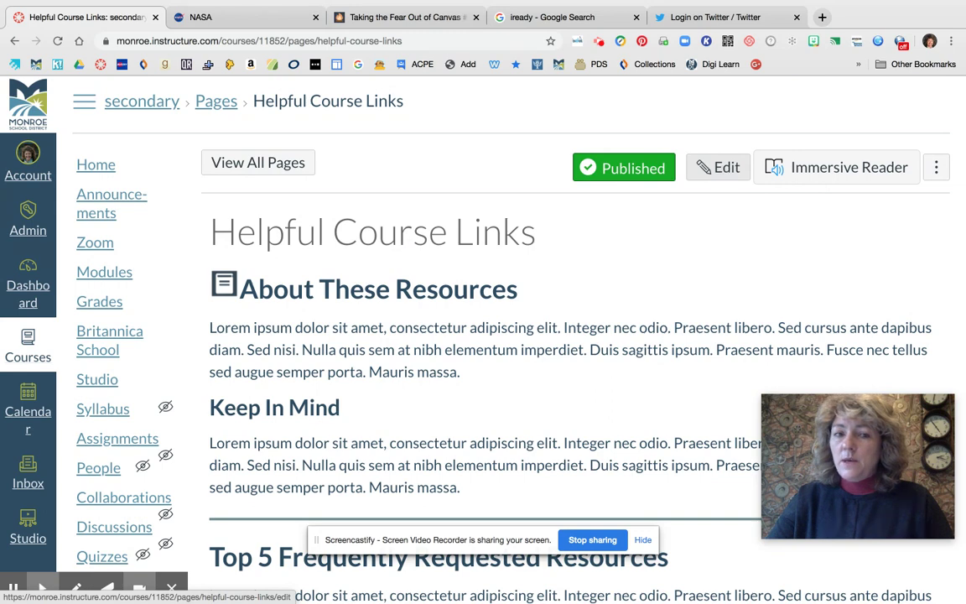
{"action": "scroll", "coordinate": [470, 405], "scroll_direction": "down", "scroll_amount": 11}
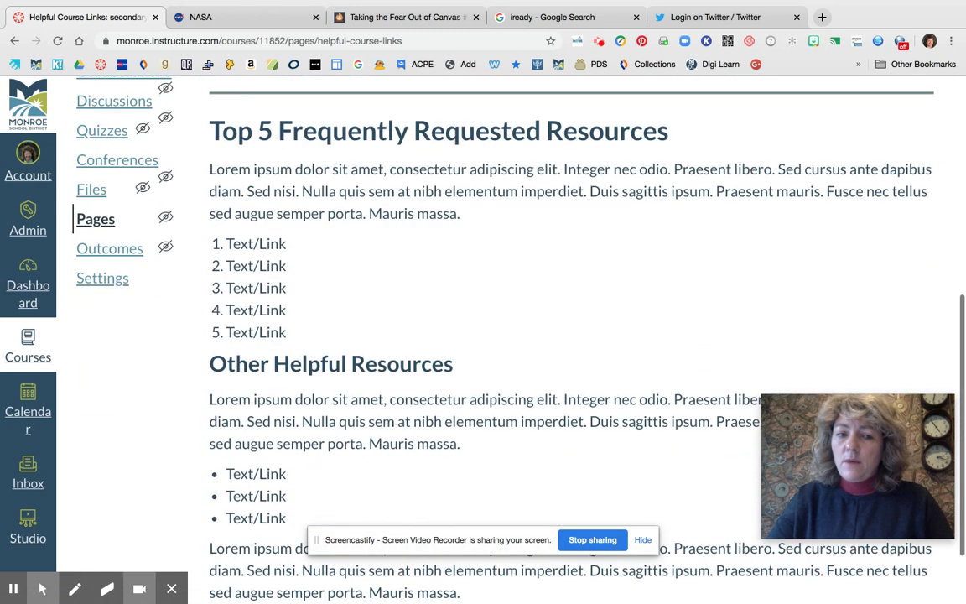
{"action": "scroll", "coordinate": [571, 335], "scroll_direction": "down", "scroll_amount": 2}
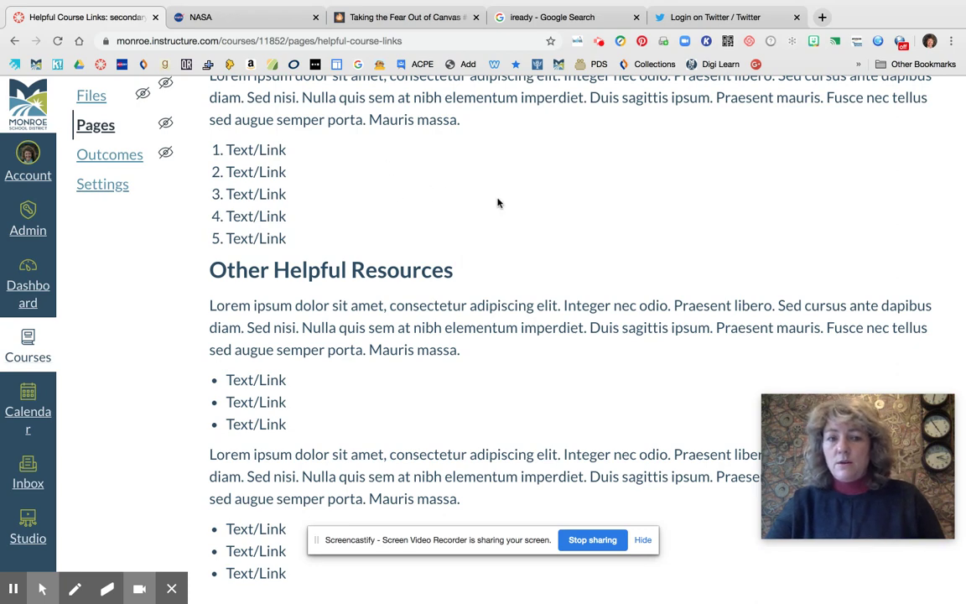
{"action": "scroll", "coordinate": [497, 203], "scroll_direction": "up", "scroll_amount": 10}
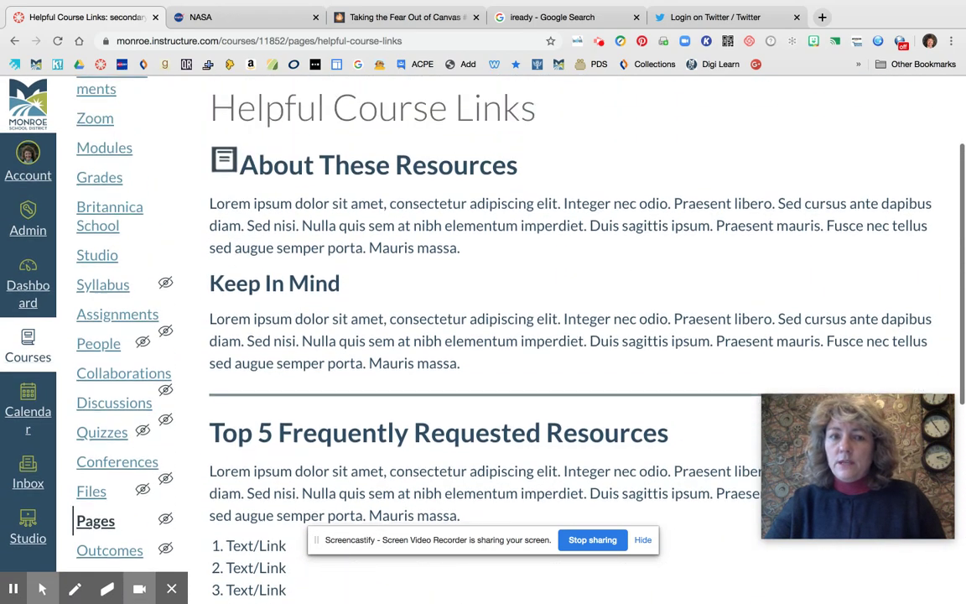
{"action": "scroll", "coordinate": [571, 336], "scroll_direction": "up", "scroll_amount": 2}
{"action": "scroll", "coordinate": [570, 336], "scroll_direction": "down", "scroll_amount": 3}
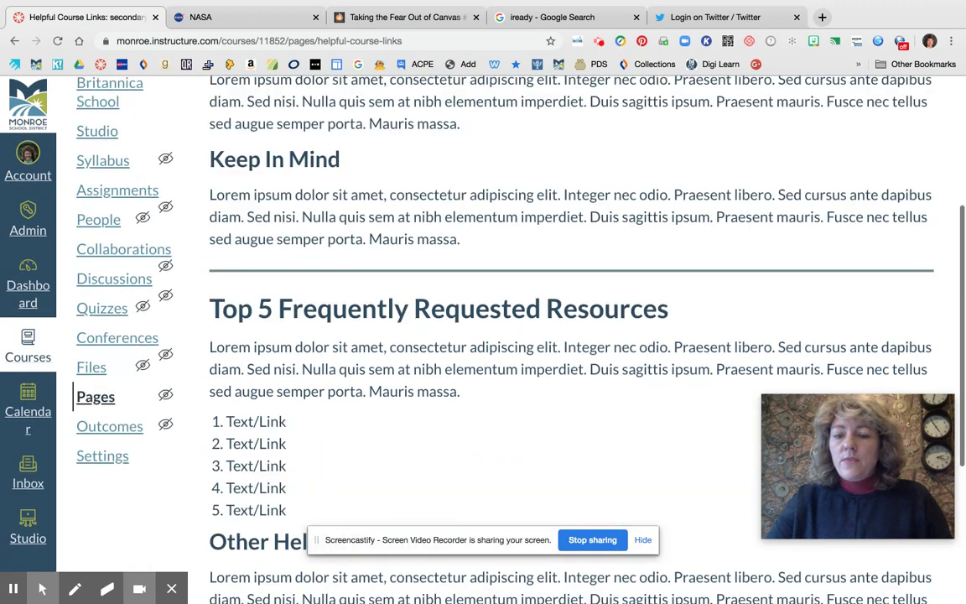
{"action": "scroll", "coordinate": [504, 335], "scroll_direction": "down", "scroll_amount": 3}
{"action": "scroll", "coordinate": [504, 335], "scroll_direction": "up", "scroll_amount": 2}
{"action": "scroll", "coordinate": [571, 336], "scroll_direction": "up", "scroll_amount": 5}
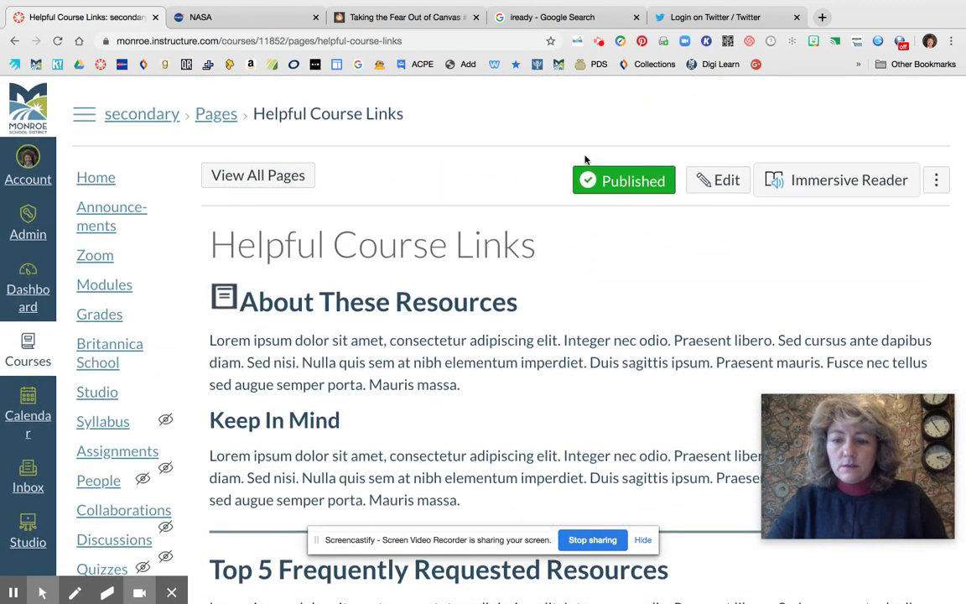
Go back to the course home page, open Learning Modules from Quick Access, and review the template modules and Module 1's contents.
{"action": "left_click", "coordinate": [97, 177]}
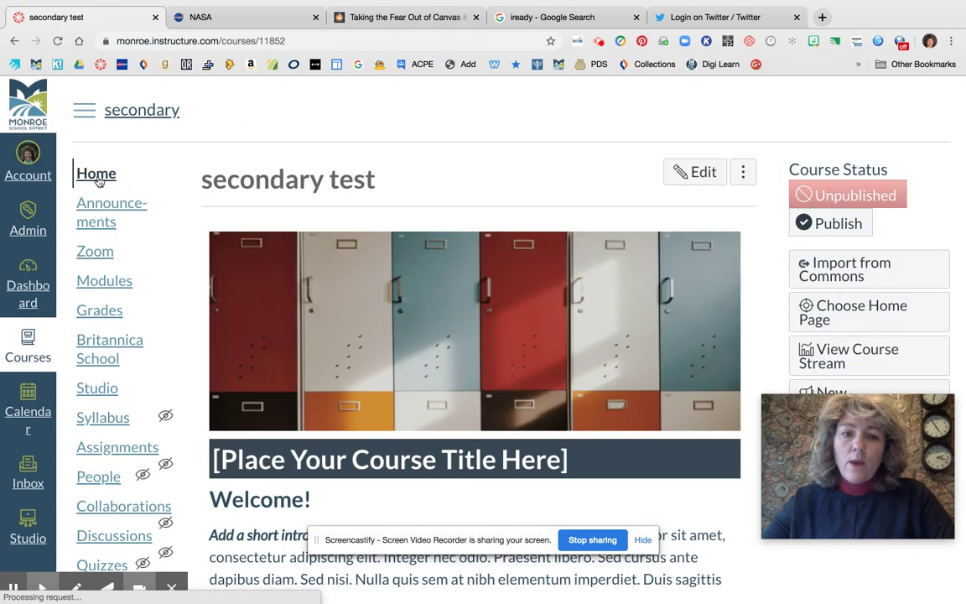
{"action": "scroll", "coordinate": [421, 408], "scroll_direction": "down", "scroll_amount": 8}
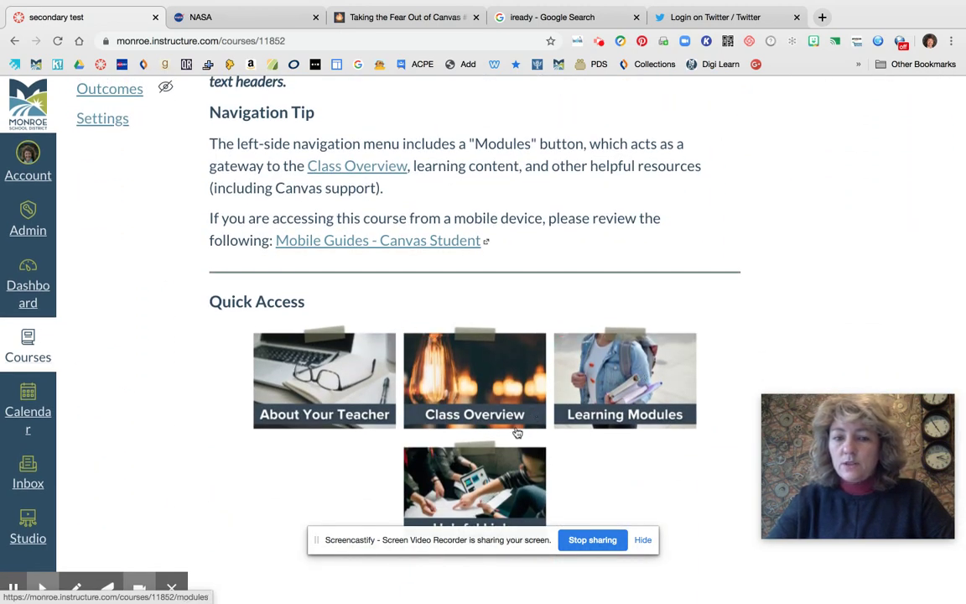
{"action": "left_click", "coordinate": [619, 378]}
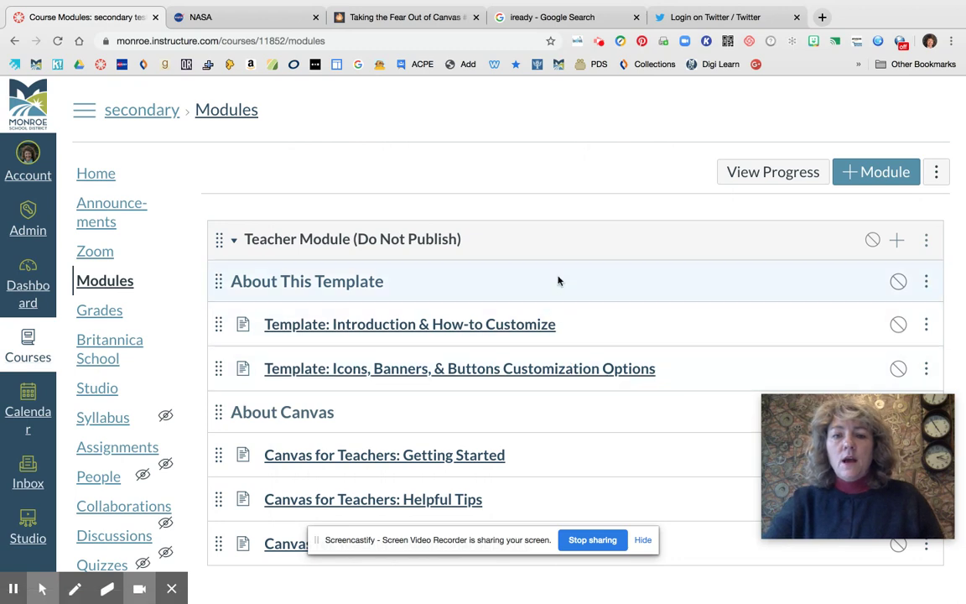
{"action": "scroll", "coordinate": [574, 314], "scroll_direction": "down", "scroll_amount": 1}
{"action": "scroll", "coordinate": [515, 279], "scroll_direction": "down", "scroll_amount": 10}
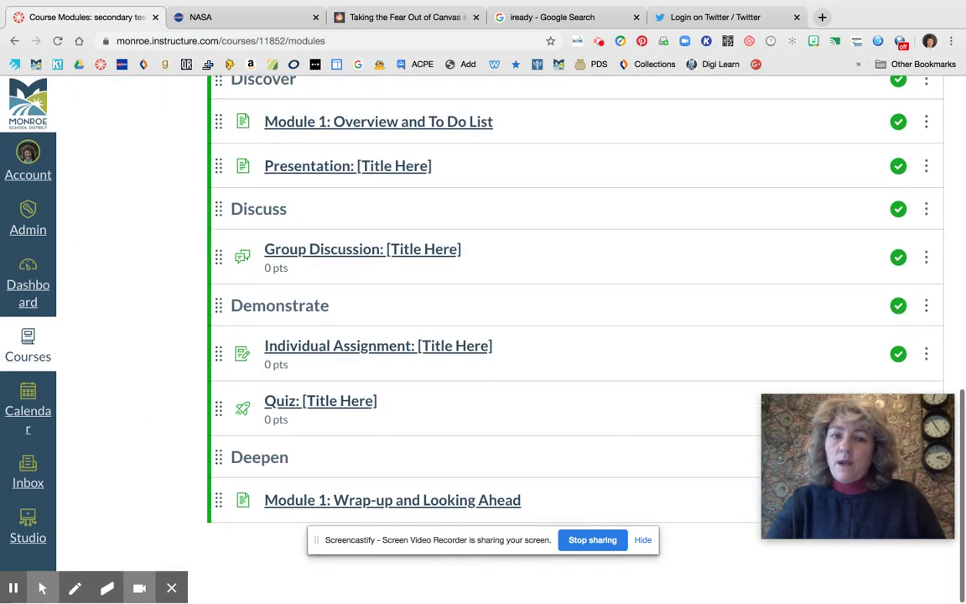
{"action": "scroll", "coordinate": [504, 305], "scroll_direction": "up", "scroll_amount": 2}
{"action": "scroll", "coordinate": [503, 352], "scroll_direction": "up", "scroll_amount": 4}
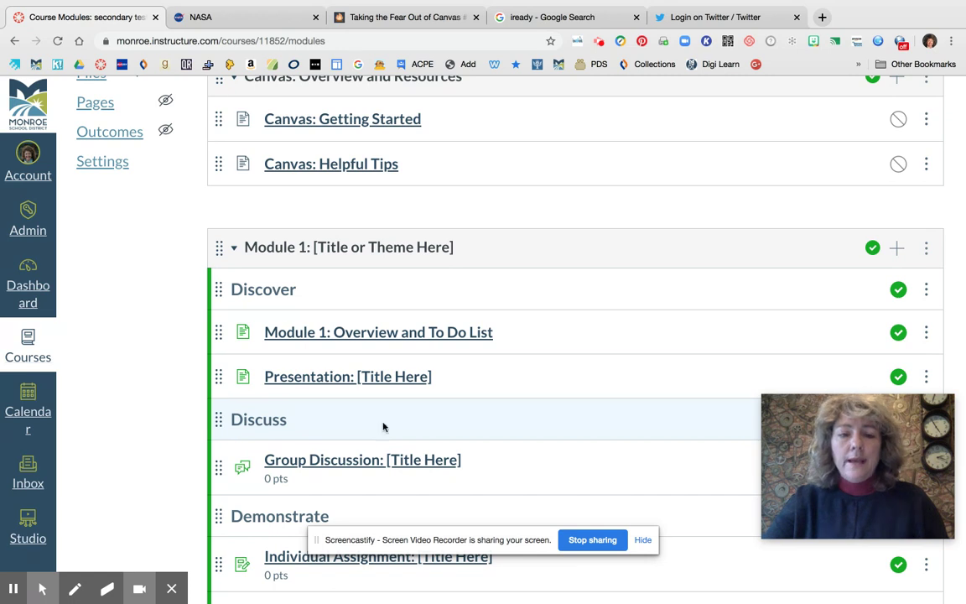
{"action": "scroll", "coordinate": [394, 338], "scroll_direction": "up", "scroll_amount": 10}
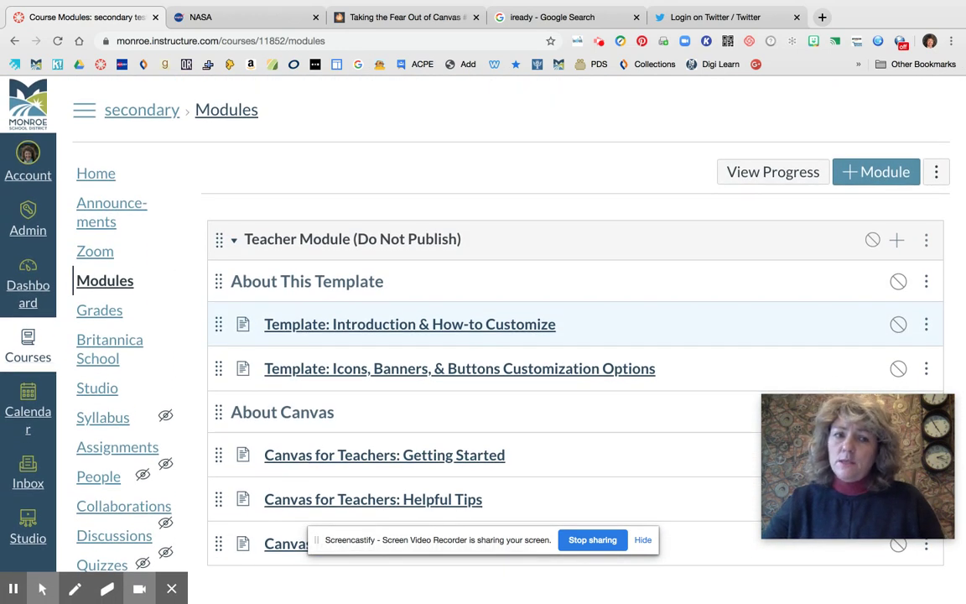
Return from Modules to the secondary home page and review its banner, course title, welcome message and Navigation Tip.
{"action": "left_click", "coordinate": [100, 174]}
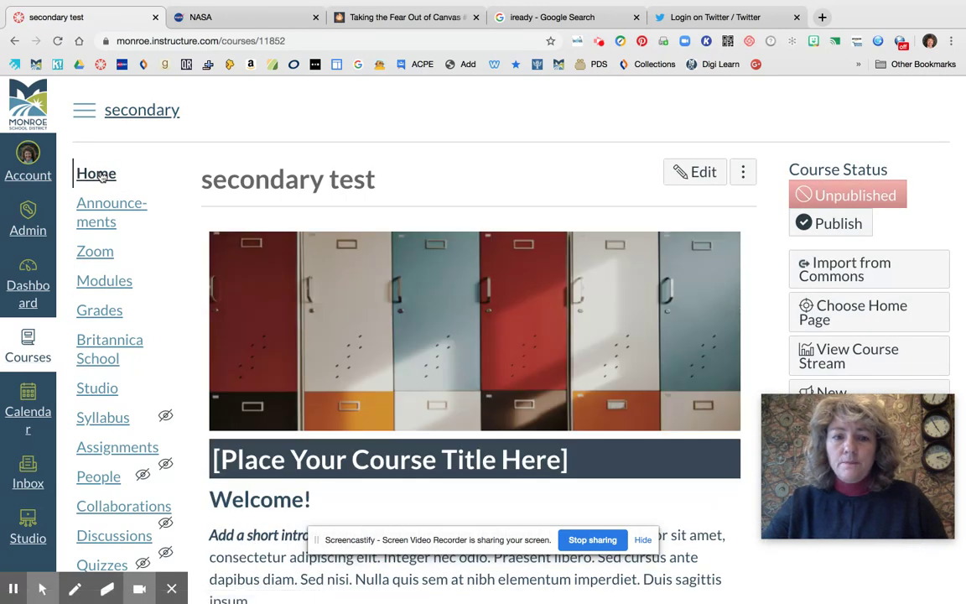
{"action": "scroll", "coordinate": [489, 248], "scroll_direction": "down", "scroll_amount": 1}
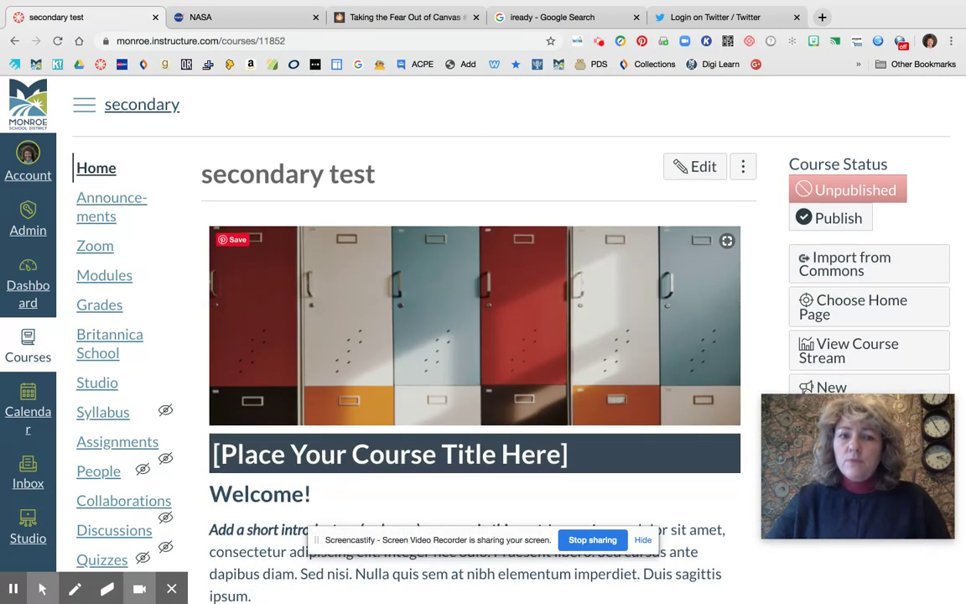
{"action": "scroll", "coordinate": [489, 248], "scroll_direction": "down", "scroll_amount": 2}
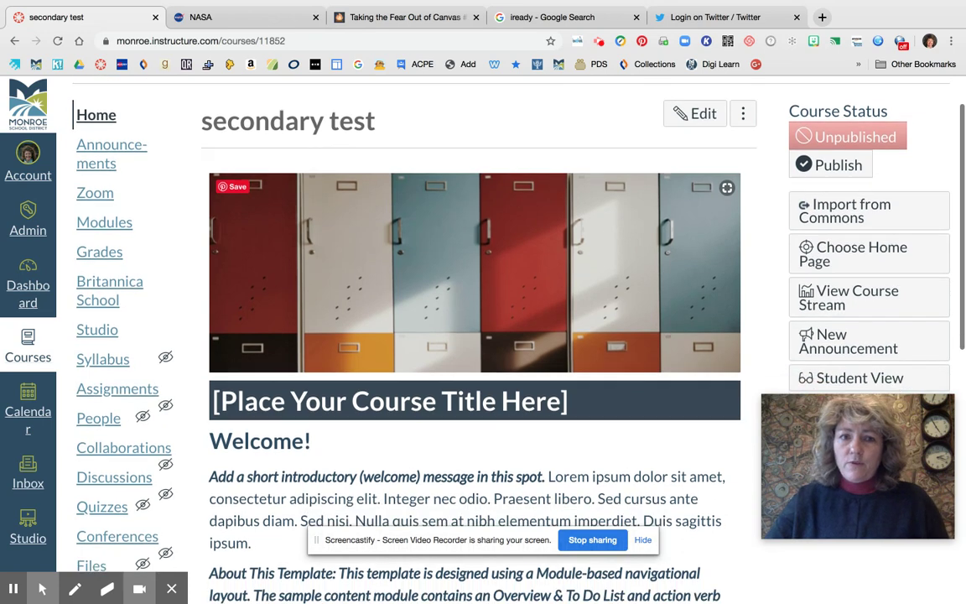
{"action": "scroll", "coordinate": [489, 248], "scroll_direction": "down", "scroll_amount": 10}
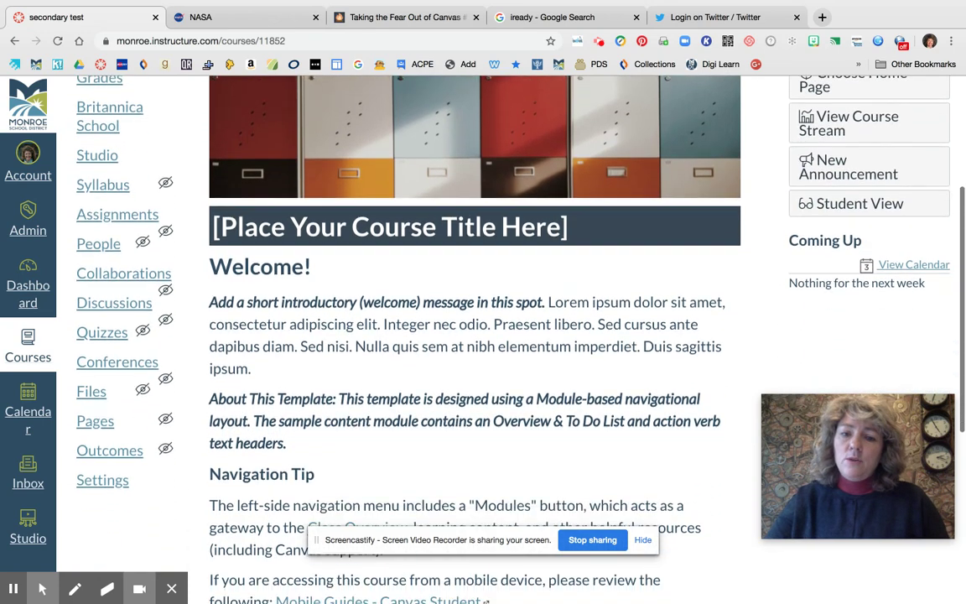
{"action": "scroll", "coordinate": [489, 248], "scroll_direction": "up", "scroll_amount": 9}
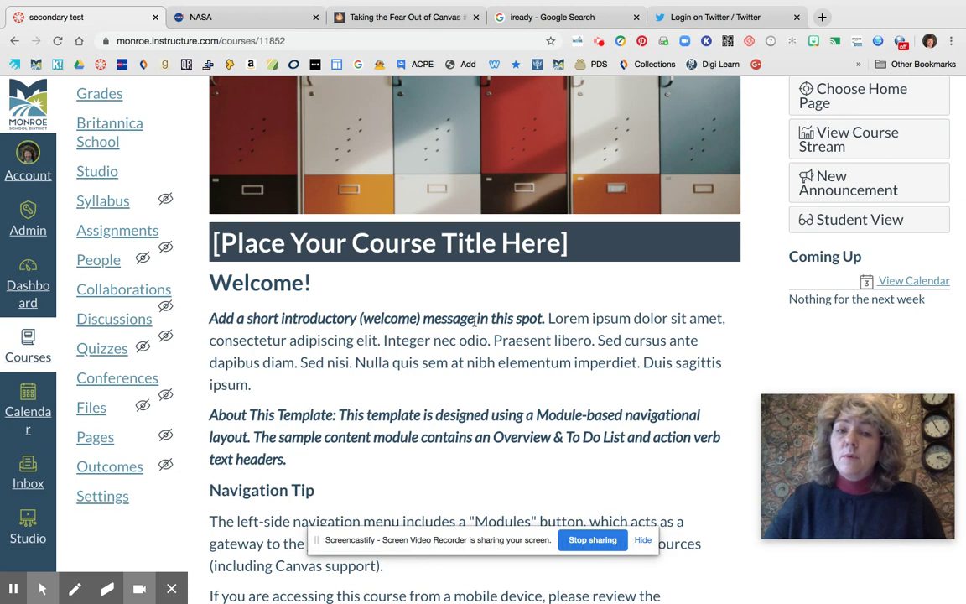
{"action": "scroll", "coordinate": [476, 320], "scroll_direction": "up", "scroll_amount": 4}
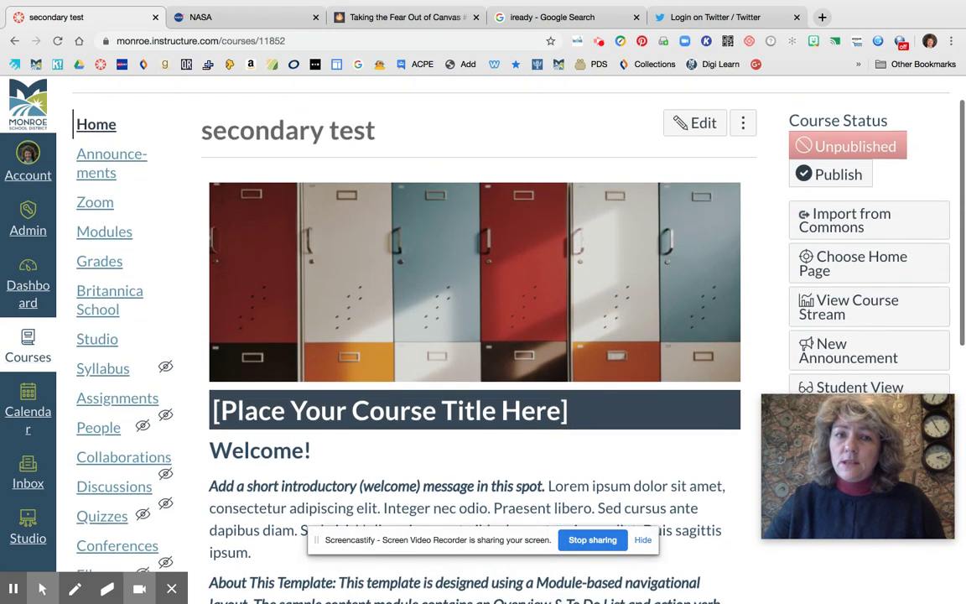
{"action": "scroll", "coordinate": [475, 282], "scroll_direction": "down", "scroll_amount": 4}
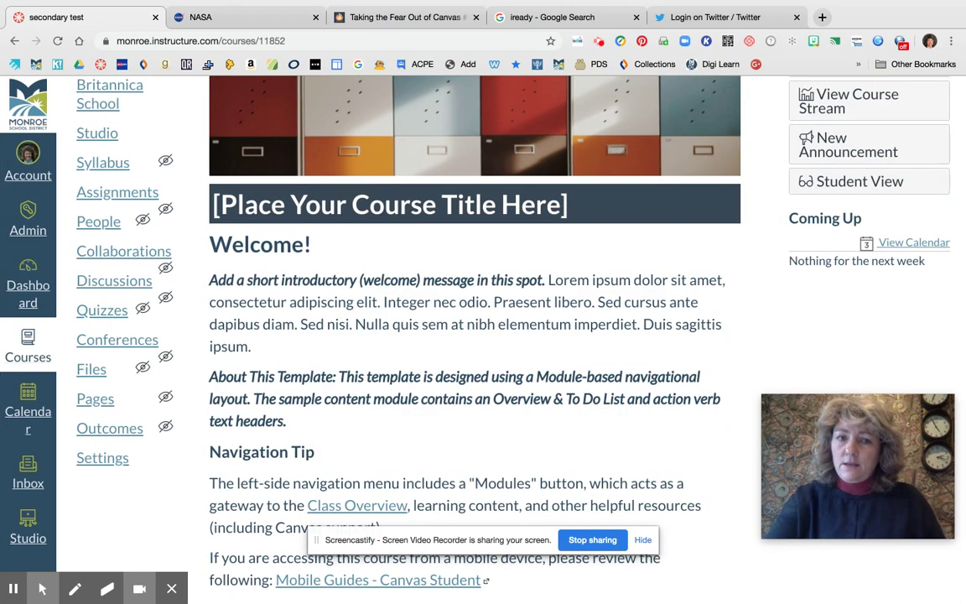
Look over the secondary home page from the Navigation Tip to the Quick Access links and back to its banner.
{"action": "scroll", "coordinate": [530, 143], "scroll_direction": "down", "scroll_amount": 6}
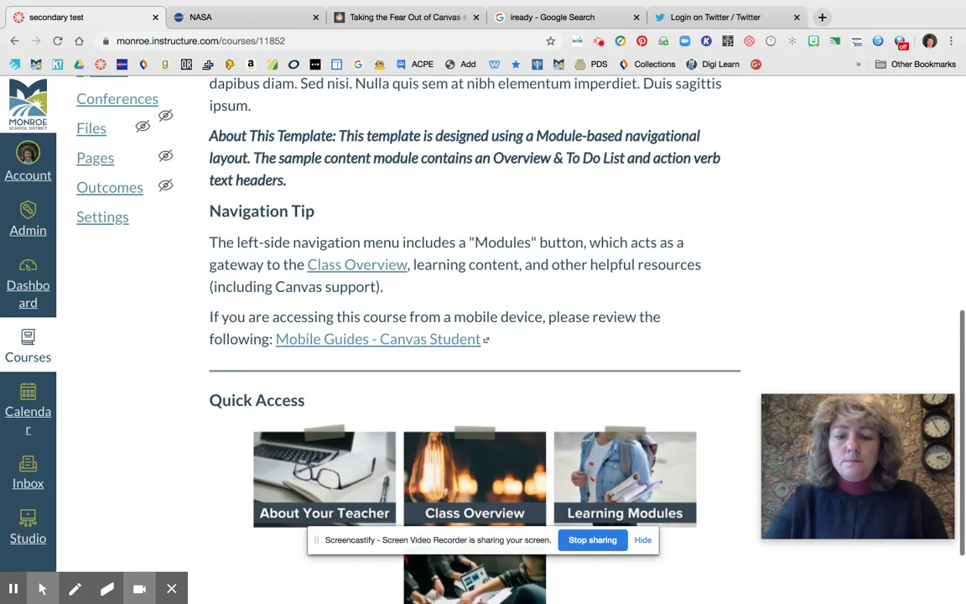
{"action": "scroll", "coordinate": [530, 143], "scroll_direction": "up", "scroll_amount": 7}
{"action": "scroll", "coordinate": [475, 336], "scroll_direction": "up", "scroll_amount": 5}
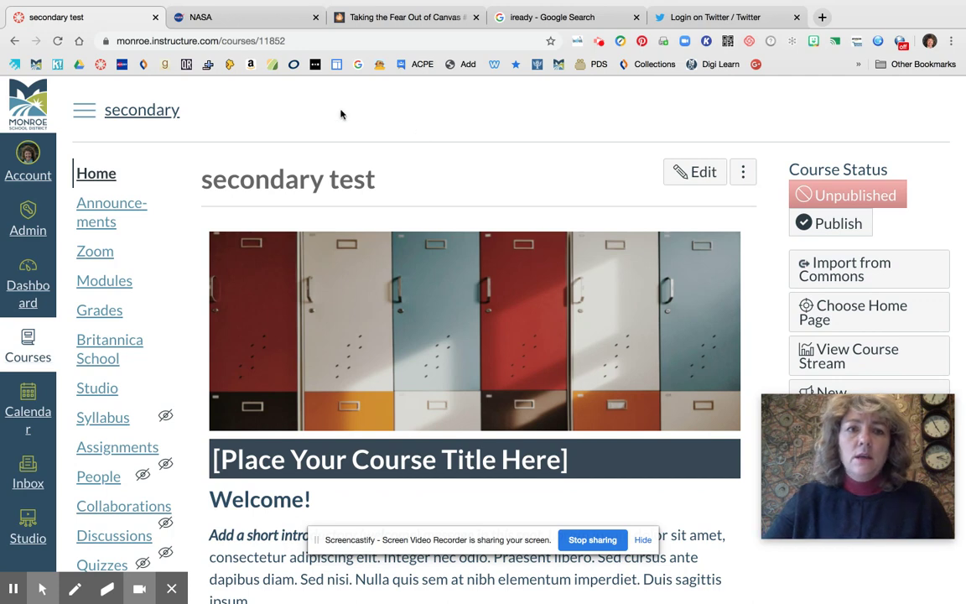
Switch to the Taking the Fear Out of Canvas #5 newsletter and review its STEM @ Home with NASA and live help session links.
{"action": "left_click", "coordinate": [387, 21]}
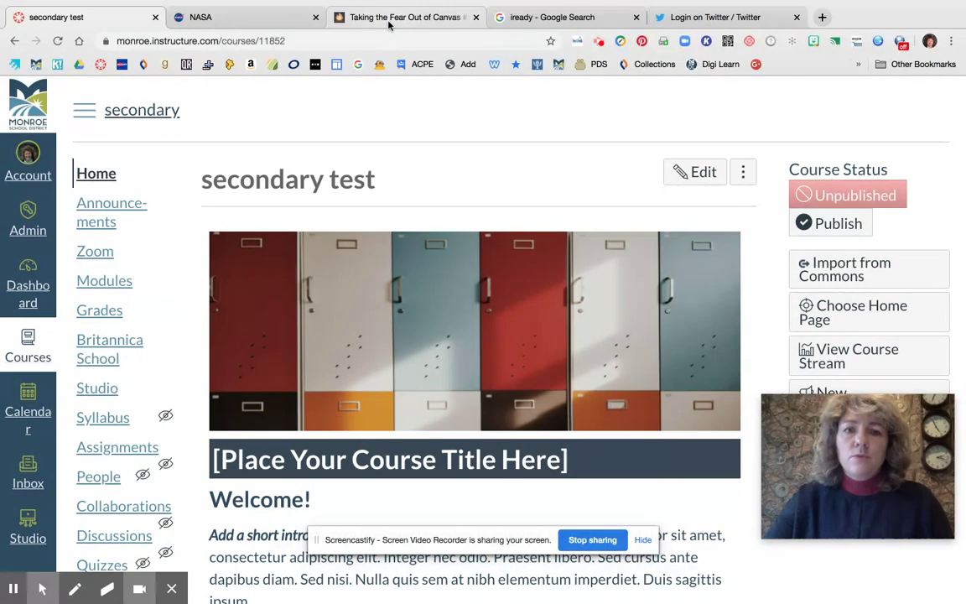
{"action": "scroll", "coordinate": [520, 381], "scroll_direction": "down", "scroll_amount": 6}
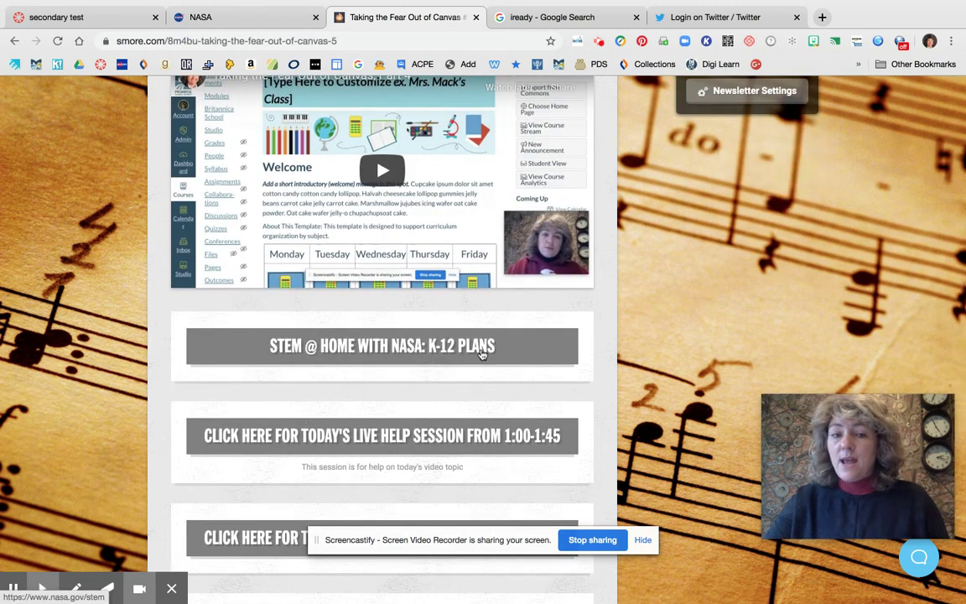
{"action": "scroll", "coordinate": [404, 310], "scroll_direction": "up", "scroll_amount": 5}
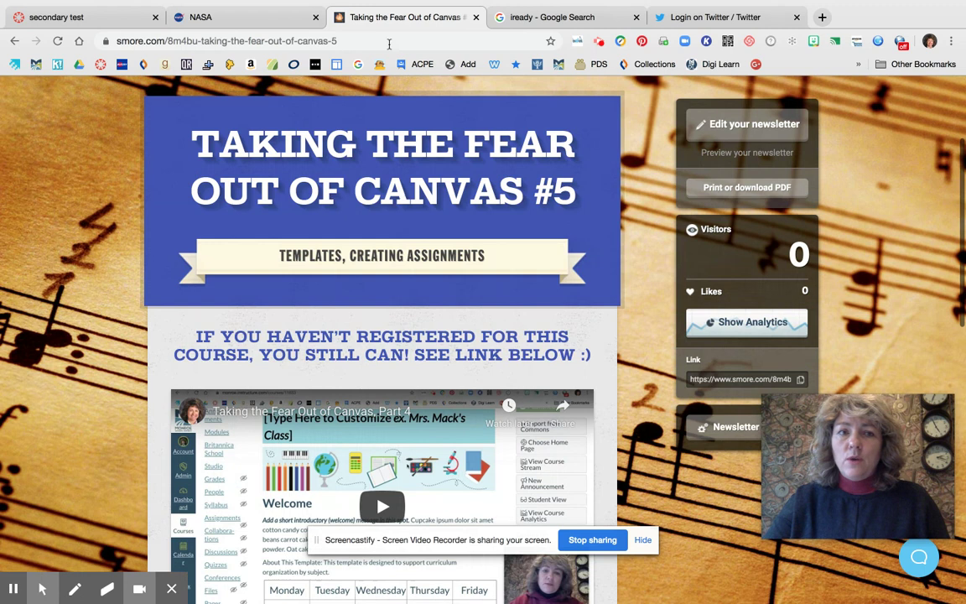
Switch to the NASA website, open the NASA at Home feature, and review its resource categories.
{"action": "left_click", "coordinate": [244, 25]}
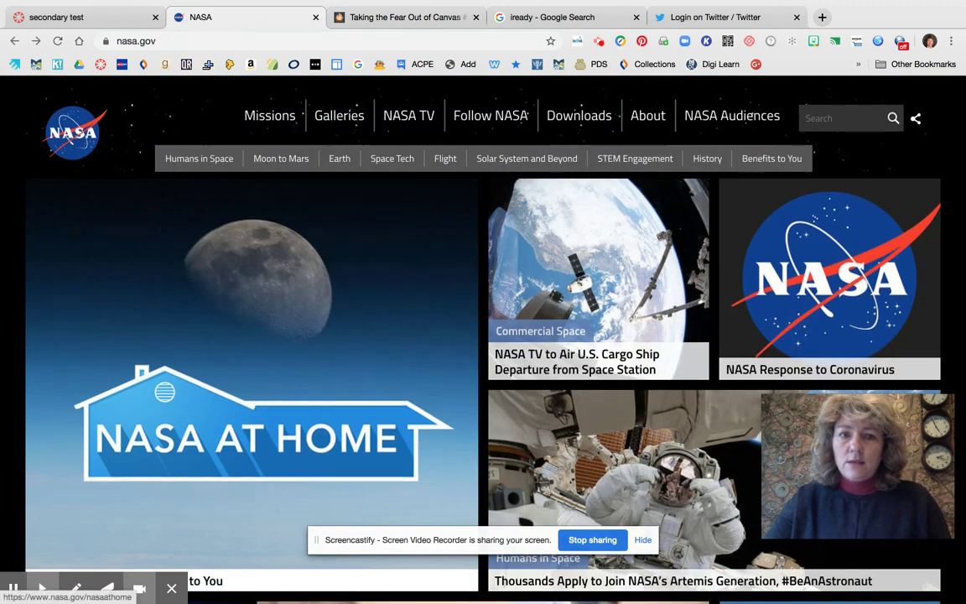
{"action": "scroll", "coordinate": [397, 329], "scroll_direction": "down", "scroll_amount": 3}
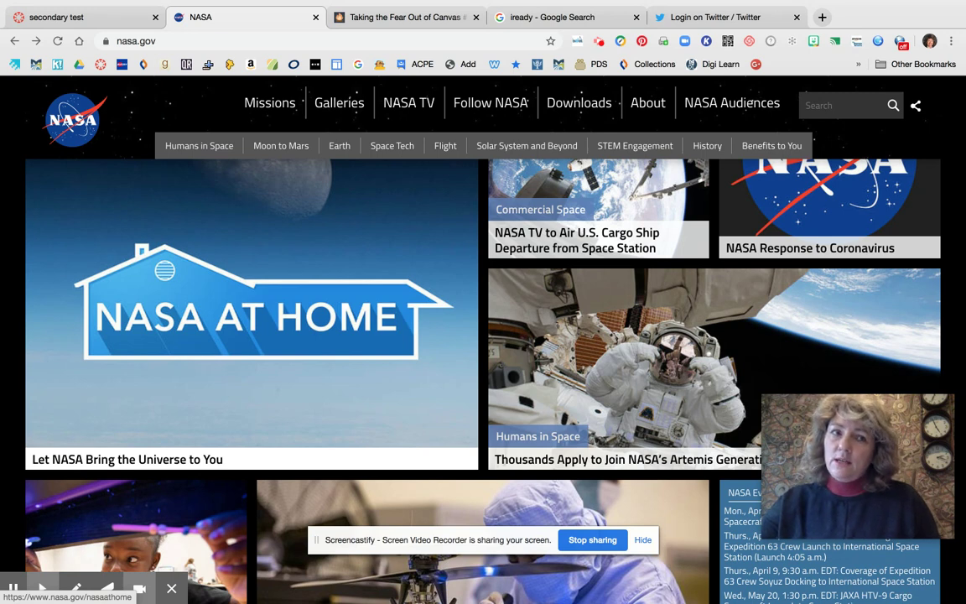
{"action": "scroll", "coordinate": [374, 232], "scroll_direction": "down", "scroll_amount": 2}
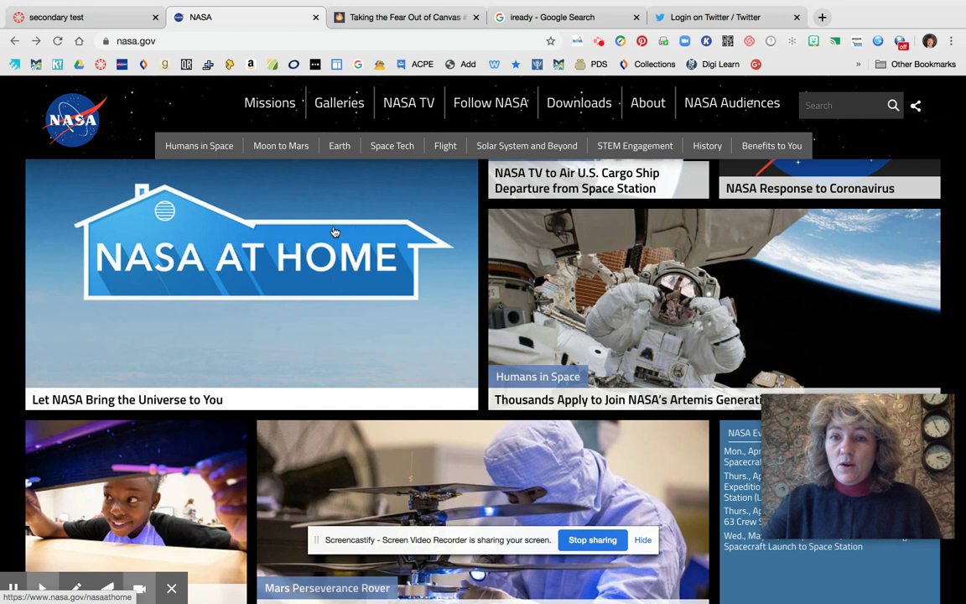
{"action": "left_click", "coordinate": [237, 242]}
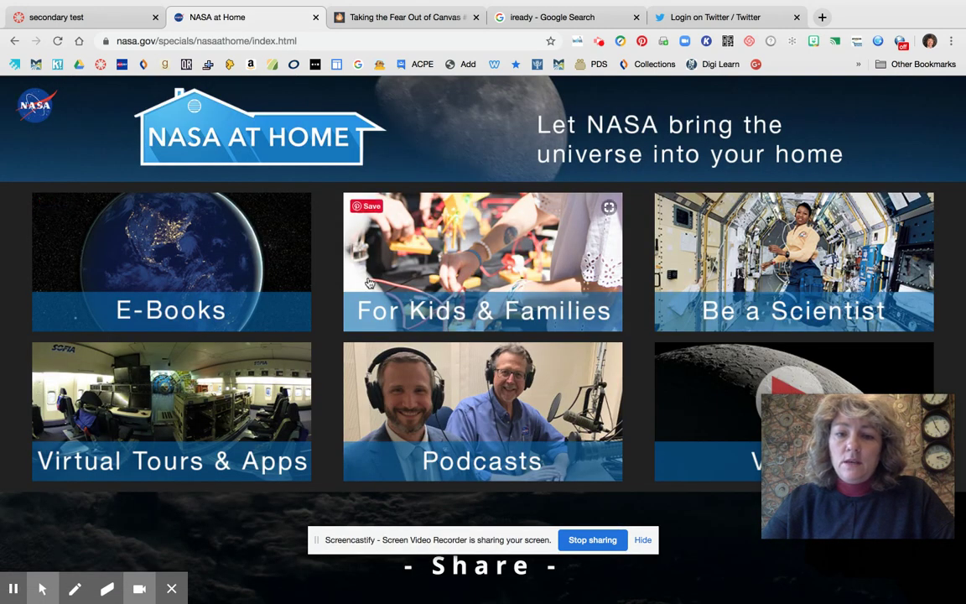
{"action": "scroll", "coordinate": [610, 272], "scroll_direction": "down", "scroll_amount": 2}
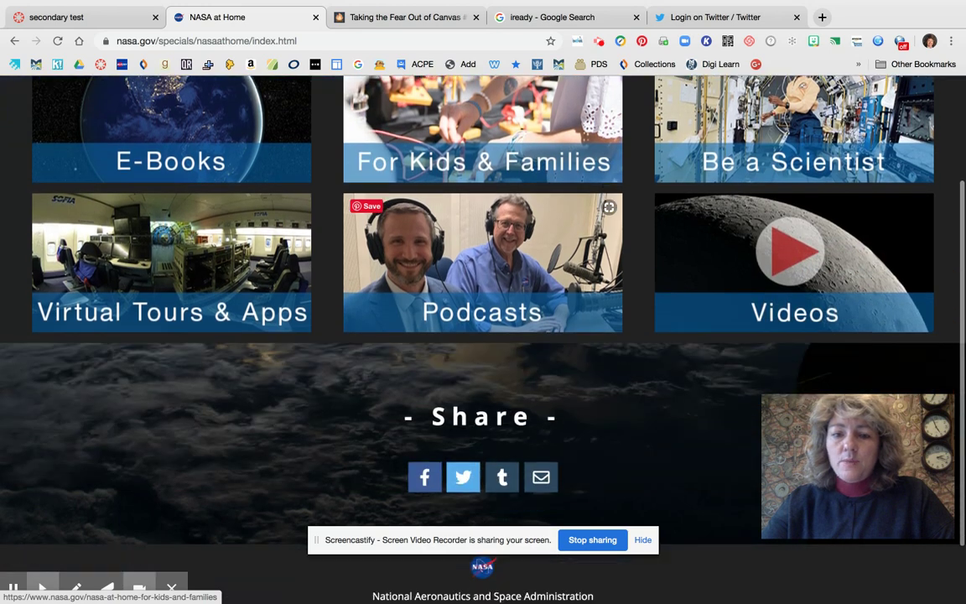
{"action": "scroll", "coordinate": [542, 279], "scroll_direction": "up", "scroll_amount": 3}
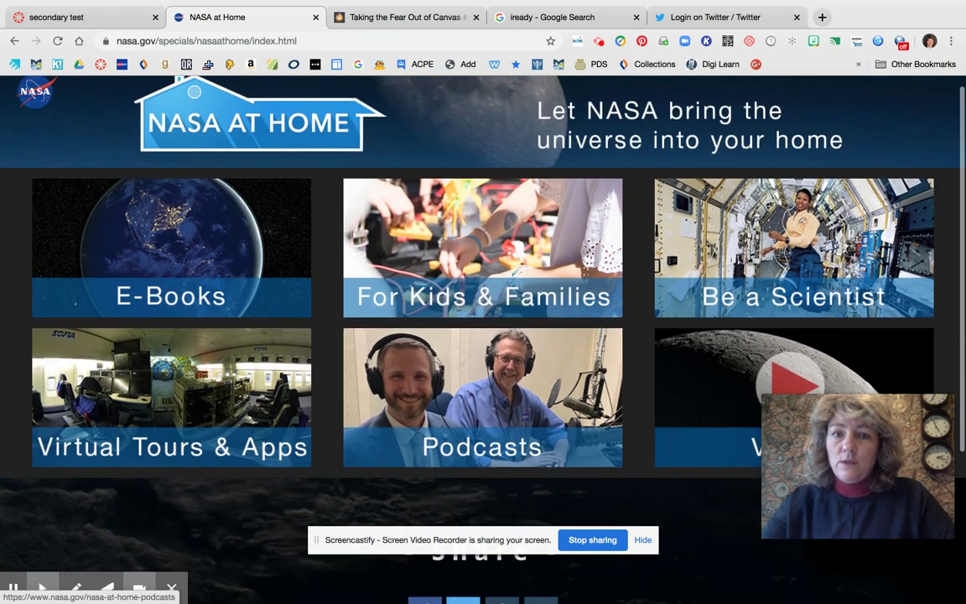
Open the For Kids & Families category of NASA at Home and skim its list of linked resources.
{"action": "left_click", "coordinate": [529, 293]}
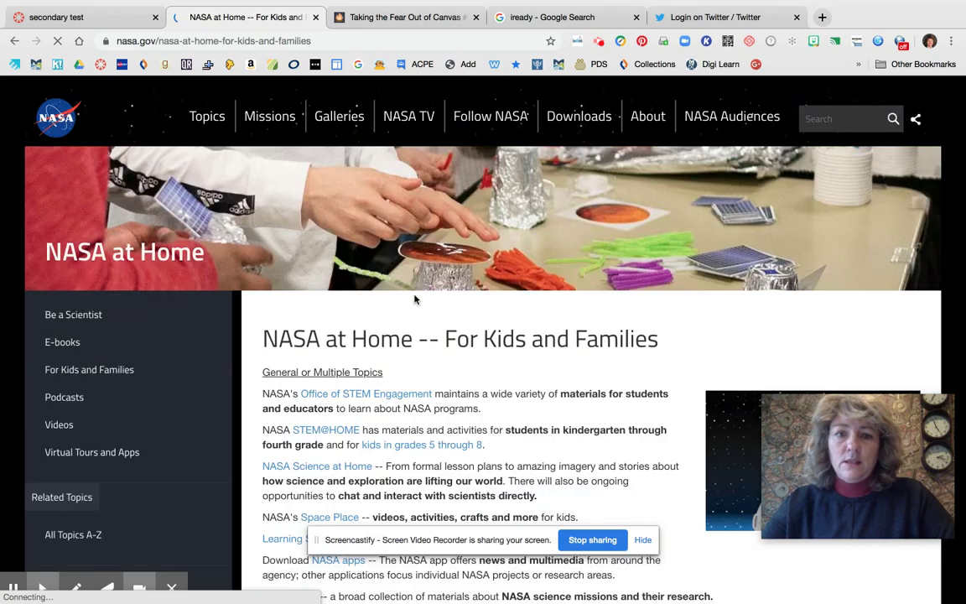
{"action": "scroll", "coordinate": [459, 389], "scroll_direction": "down", "scroll_amount": 5}
{"action": "scroll", "coordinate": [382, 357], "scroll_direction": "down", "scroll_amount": 1}
{"action": "scroll", "coordinate": [381, 357], "scroll_direction": "up", "scroll_amount": 6}
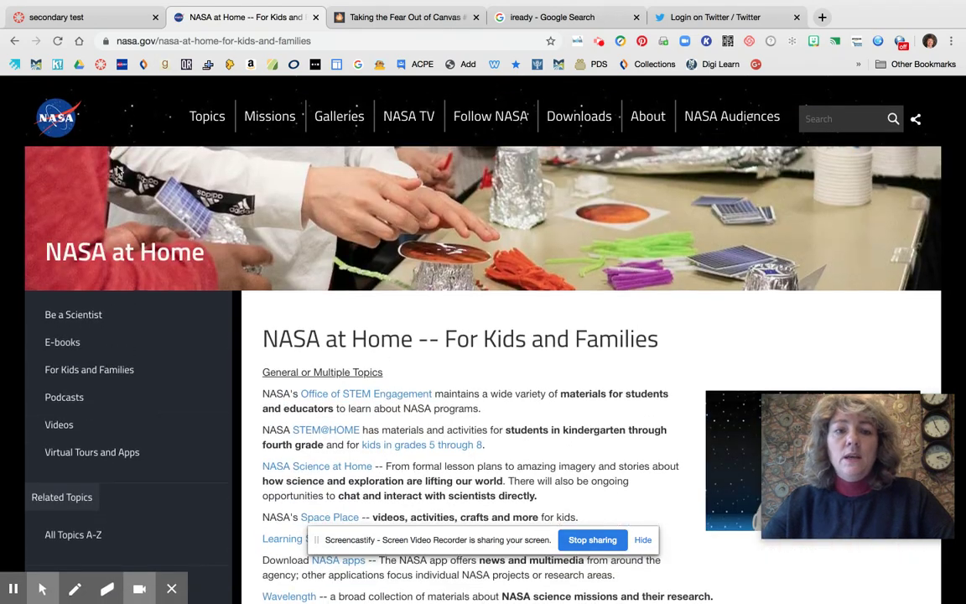
Go back through NASA at Home to the NASA home page and open its STEM Engagement section.
{"action": "left_click", "coordinate": [15, 47]}
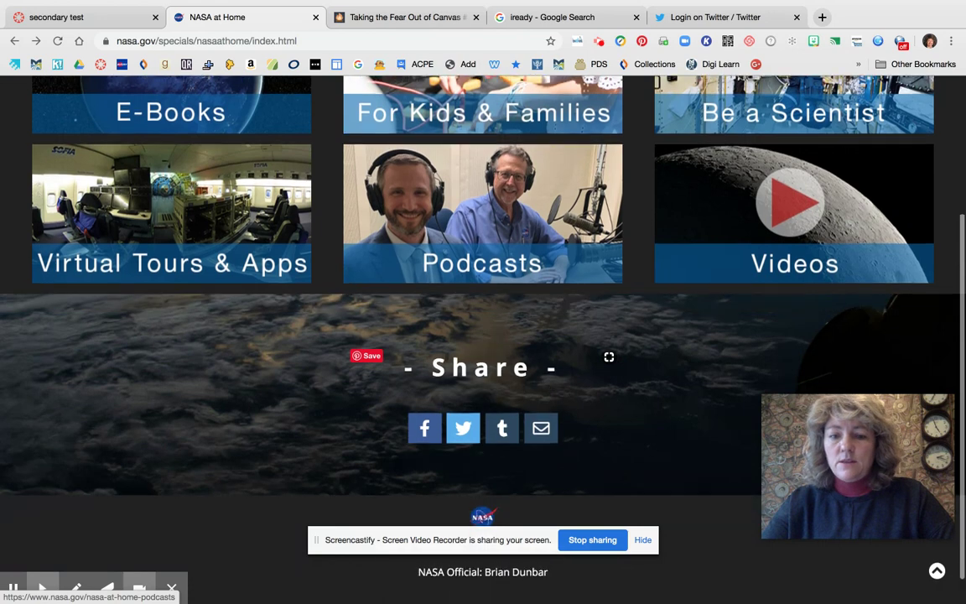
{"action": "scroll", "coordinate": [609, 356], "scroll_direction": "up", "scroll_amount": 5}
{"action": "left_click", "coordinate": [13, 41]}
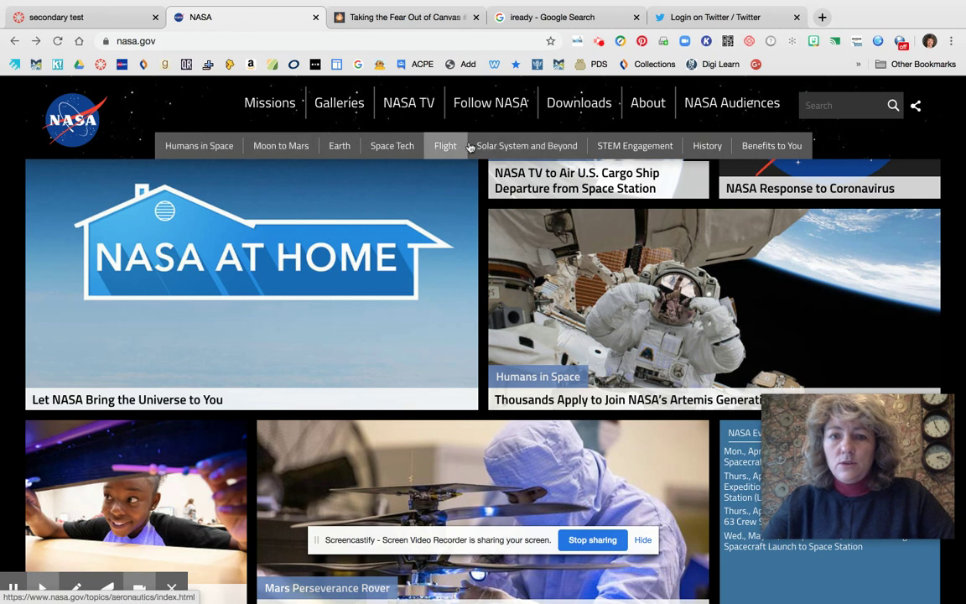
{"action": "left_click", "coordinate": [635, 148]}
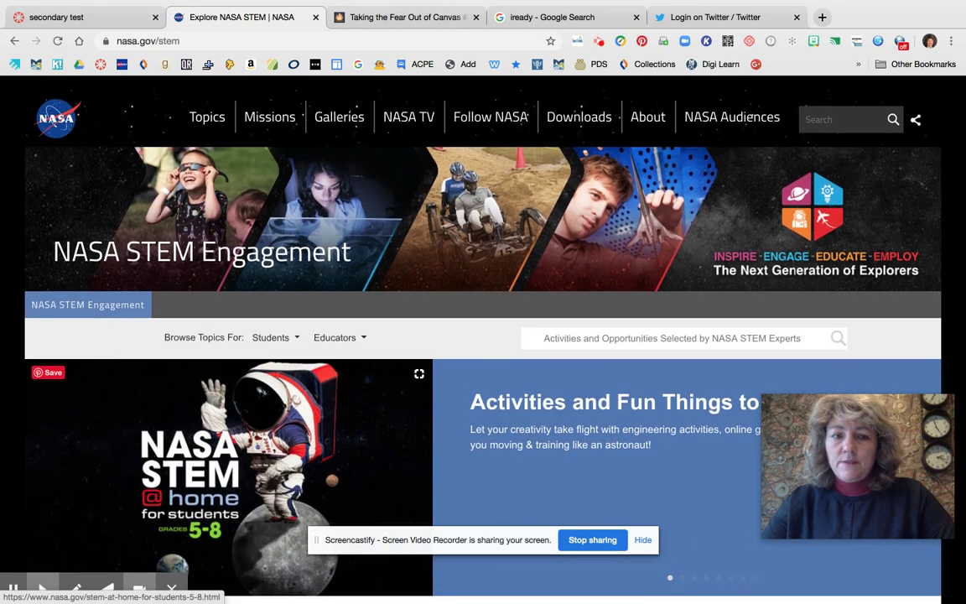
Examine the For Students and For Educators categories under Explore NASA STEM.
{"action": "scroll", "coordinate": [226, 469], "scroll_direction": "down", "scroll_amount": 3}
{"action": "scroll", "coordinate": [227, 252], "scroll_direction": "down", "scroll_amount": 1}
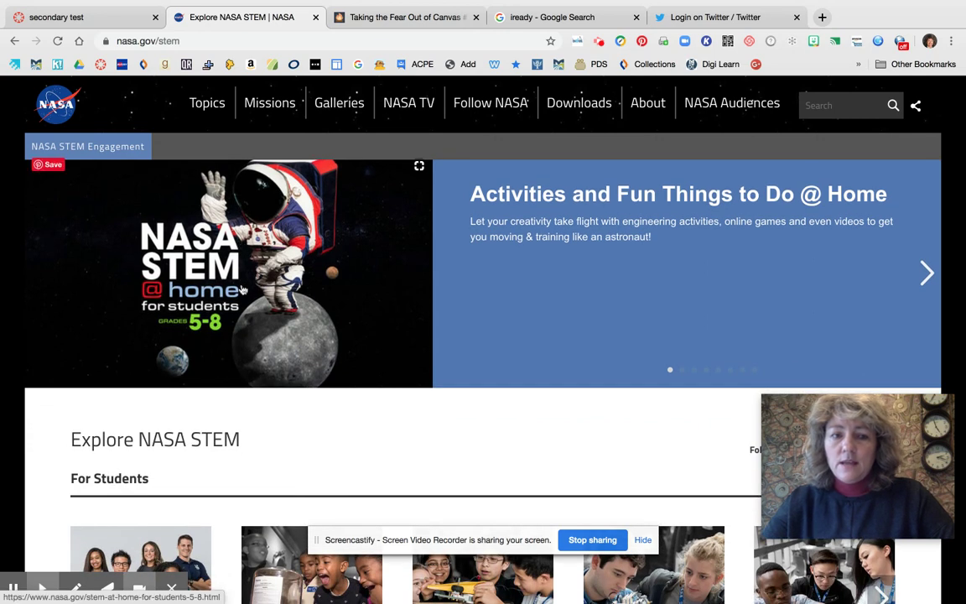
{"action": "scroll", "coordinate": [266, 290], "scroll_direction": "down", "scroll_amount": 1}
{"action": "scroll", "coordinate": [311, 269], "scroll_direction": "down", "scroll_amount": 5}
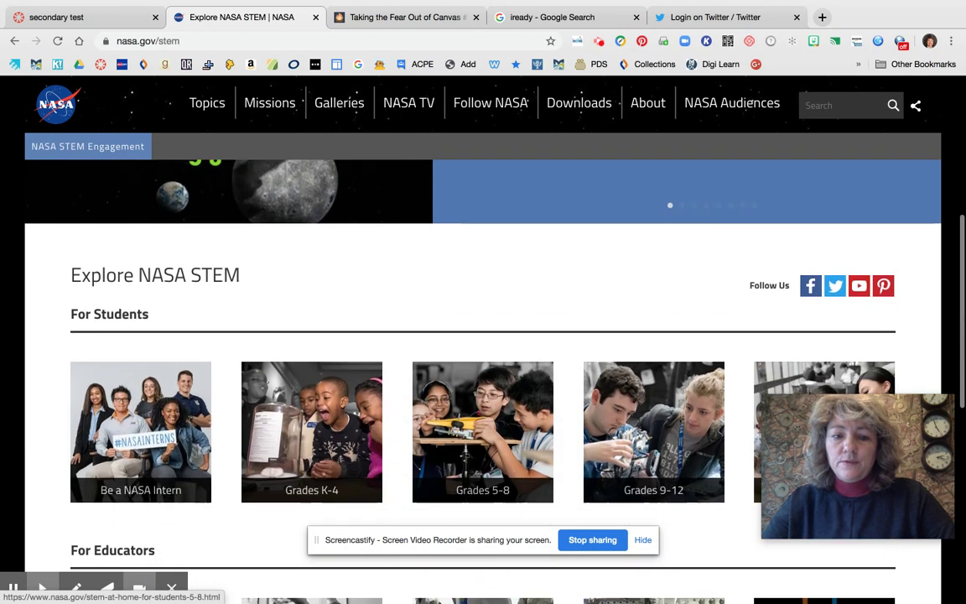
{"action": "scroll", "coordinate": [311, 277], "scroll_direction": "down", "scroll_amount": 1}
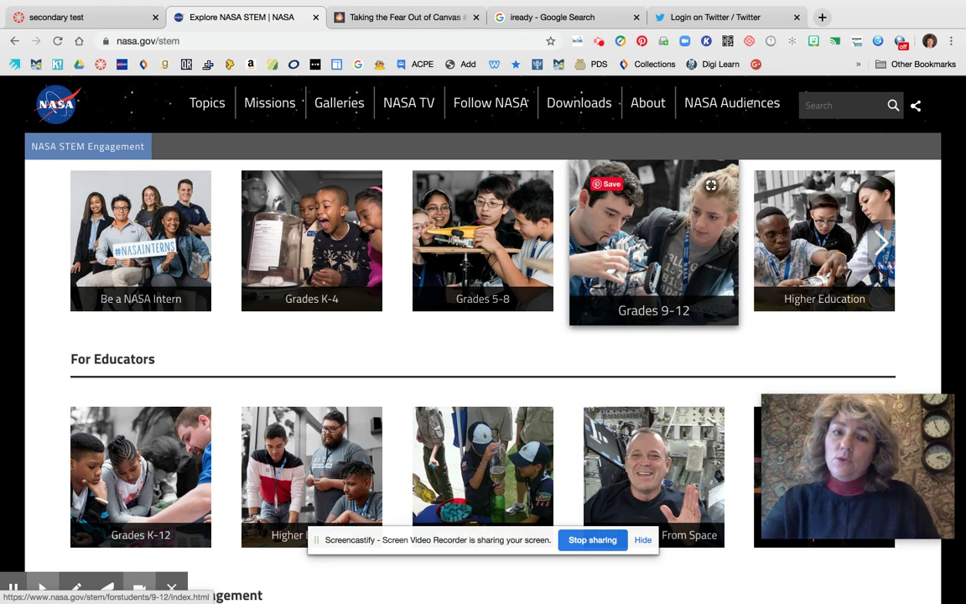
{"action": "scroll", "coordinate": [554, 256], "scroll_direction": "up", "scroll_amount": 1}
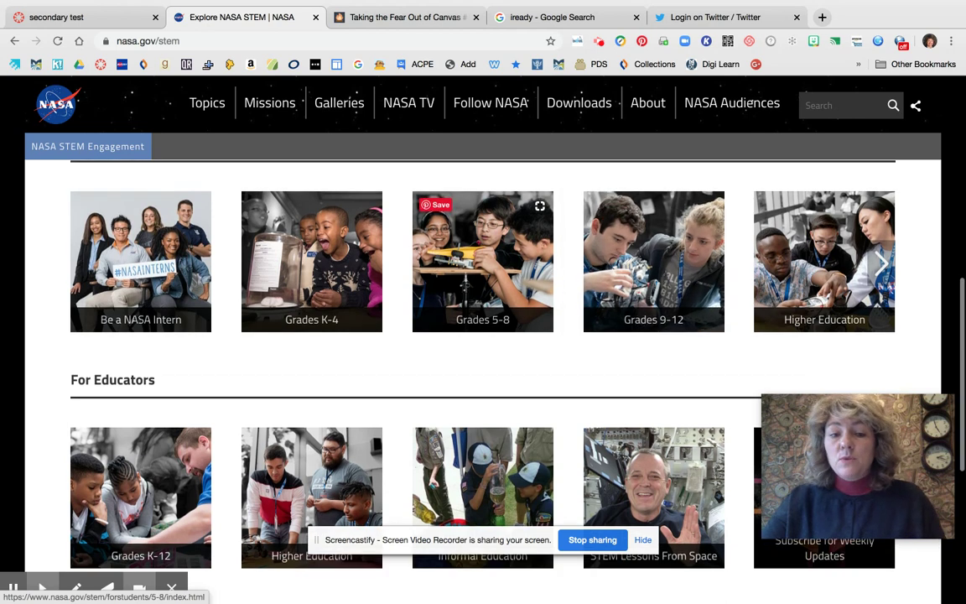
{"action": "scroll", "coordinate": [554, 256], "scroll_direction": "down", "scroll_amount": 2}
{"action": "scroll", "coordinate": [553, 256], "scroll_direction": "up", "scroll_amount": 3}
{"action": "scroll", "coordinate": [482, 336], "scroll_direction": "up", "scroll_amount": 5}
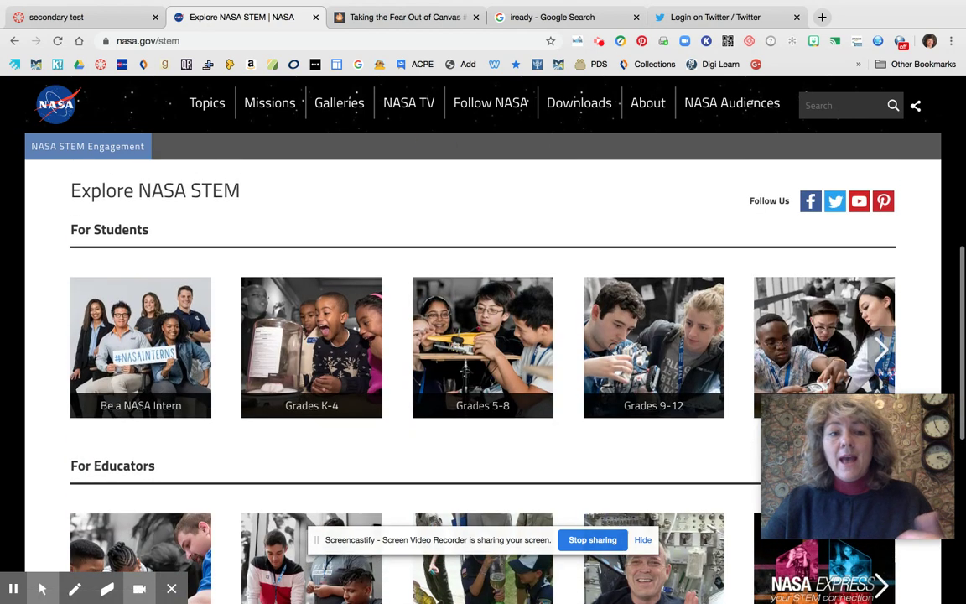
Review the NASA STEM @ home feature and the grade-level student categories again, and open the Students topic list.
{"action": "scroll", "coordinate": [482, 336], "scroll_direction": "up", "scroll_amount": 3}
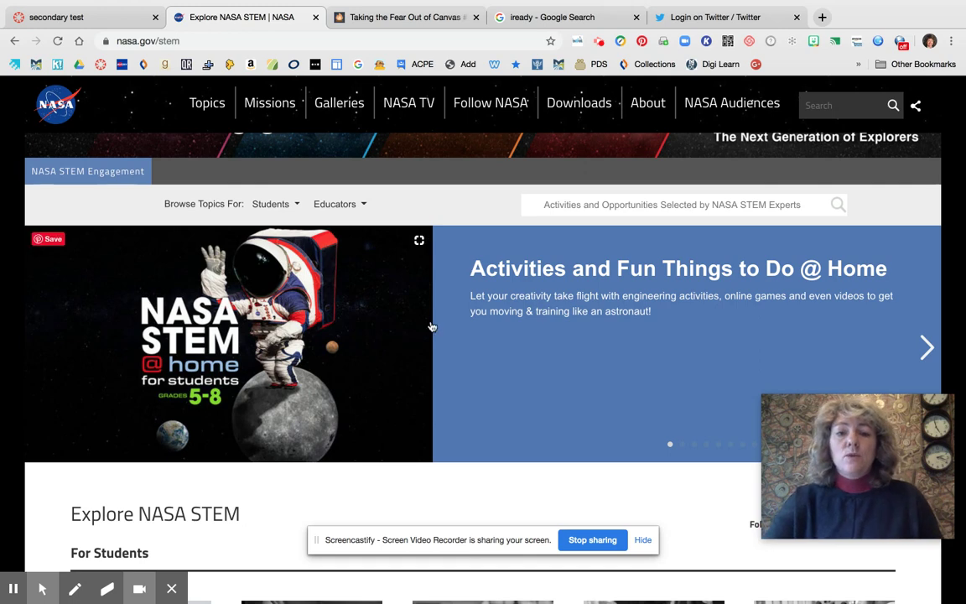
{"action": "scroll", "coordinate": [505, 345], "scroll_direction": "down", "scroll_amount": 2}
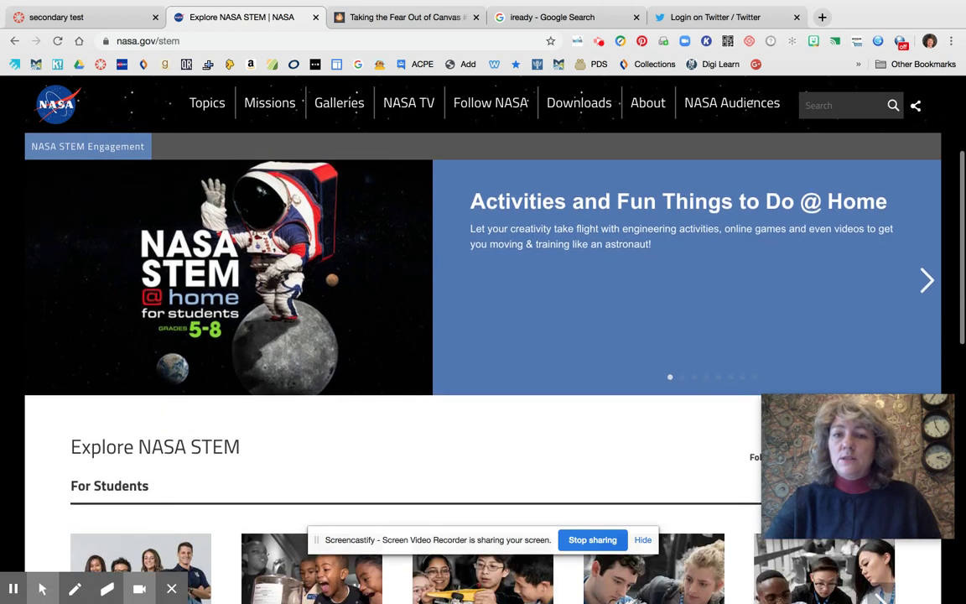
{"action": "scroll", "coordinate": [483, 352], "scroll_direction": "down", "scroll_amount": 5}
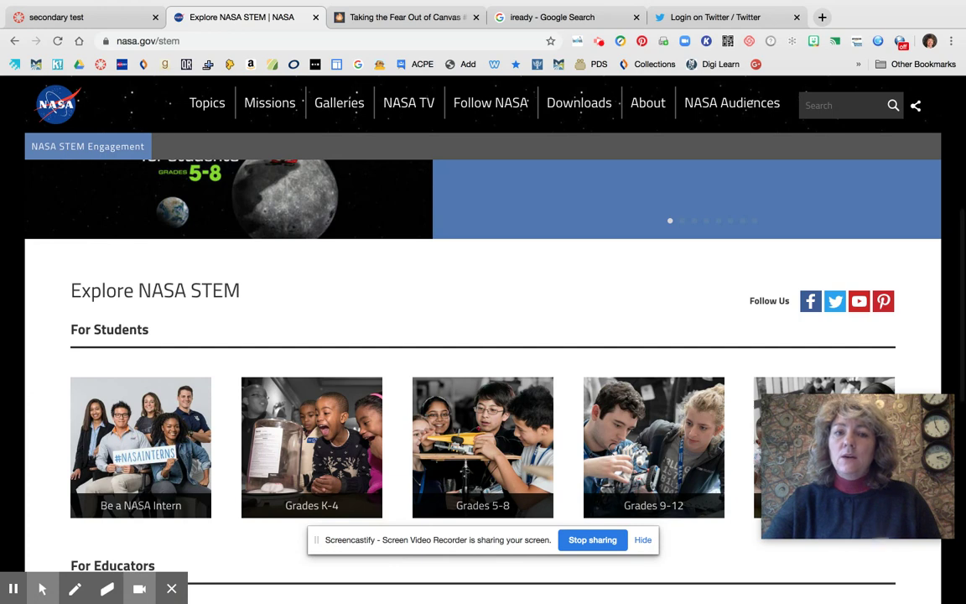
{"action": "scroll", "coordinate": [483, 353], "scroll_direction": "down", "scroll_amount": 2}
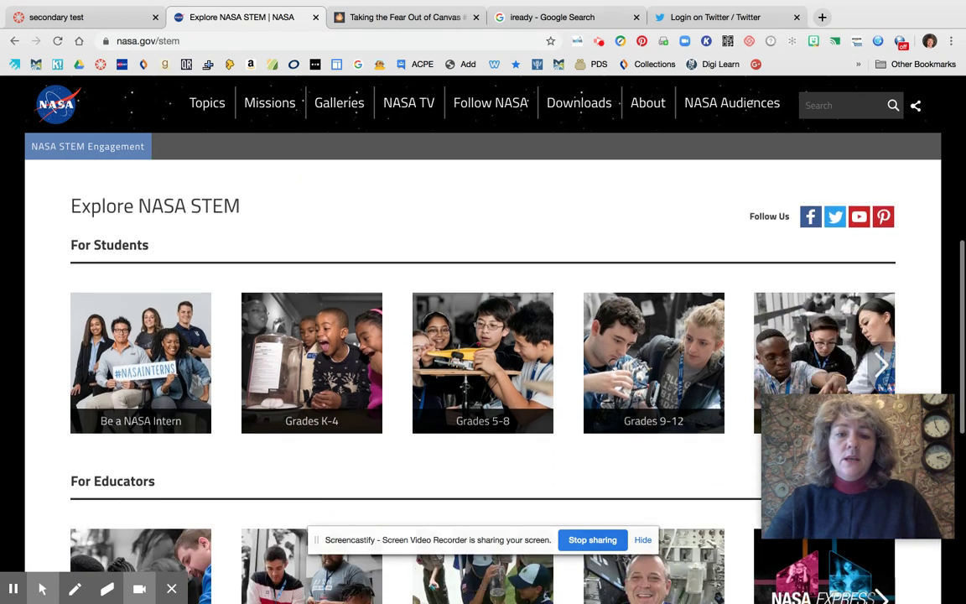
{"action": "scroll", "coordinate": [483, 352], "scroll_direction": "down", "scroll_amount": 2}
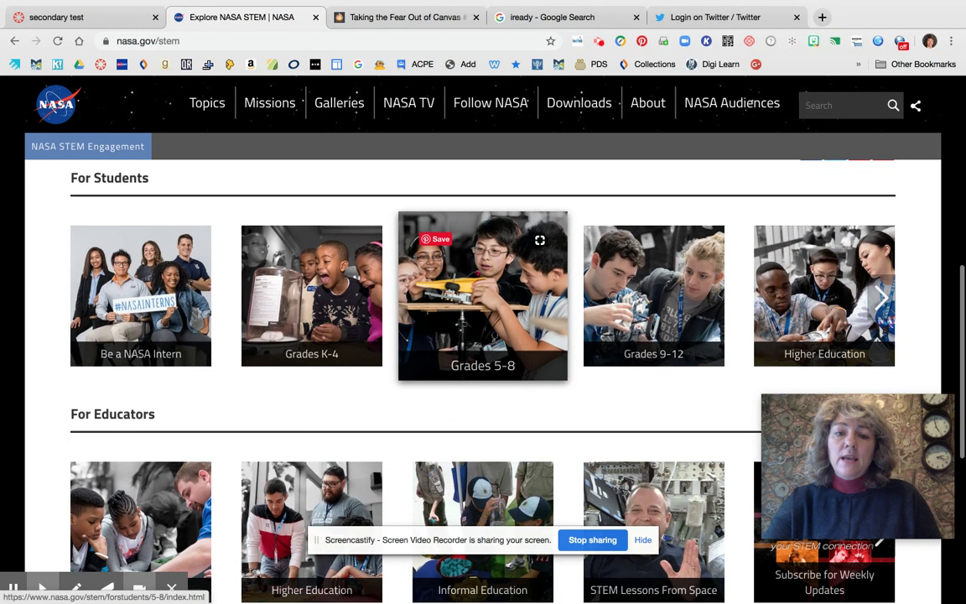
{"action": "scroll", "coordinate": [483, 336], "scroll_direction": "down", "scroll_amount": 2}
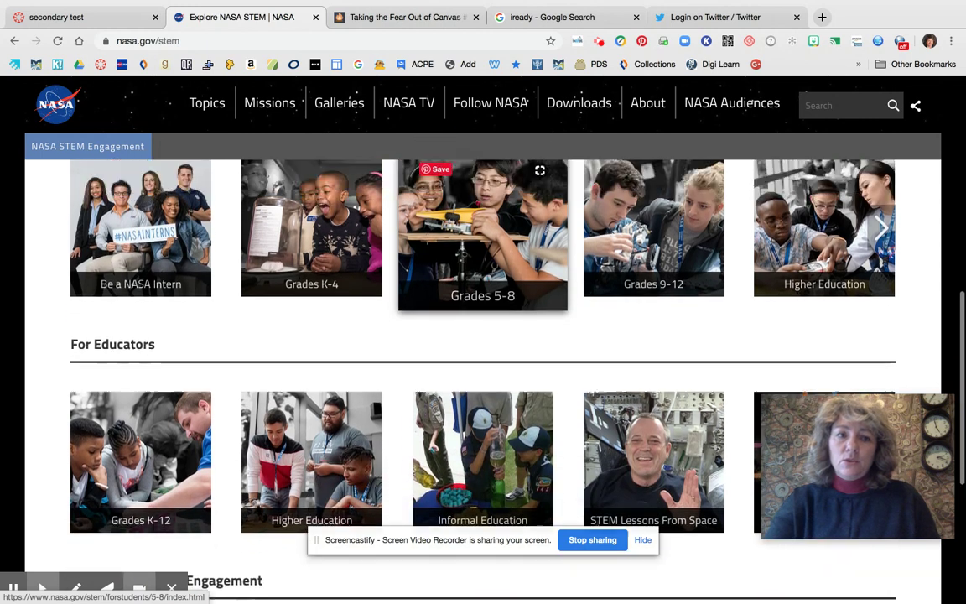
{"action": "scroll", "coordinate": [449, 264], "scroll_direction": "up", "scroll_amount": 5}
{"action": "scroll", "coordinate": [451, 276], "scroll_direction": "up", "scroll_amount": 1}
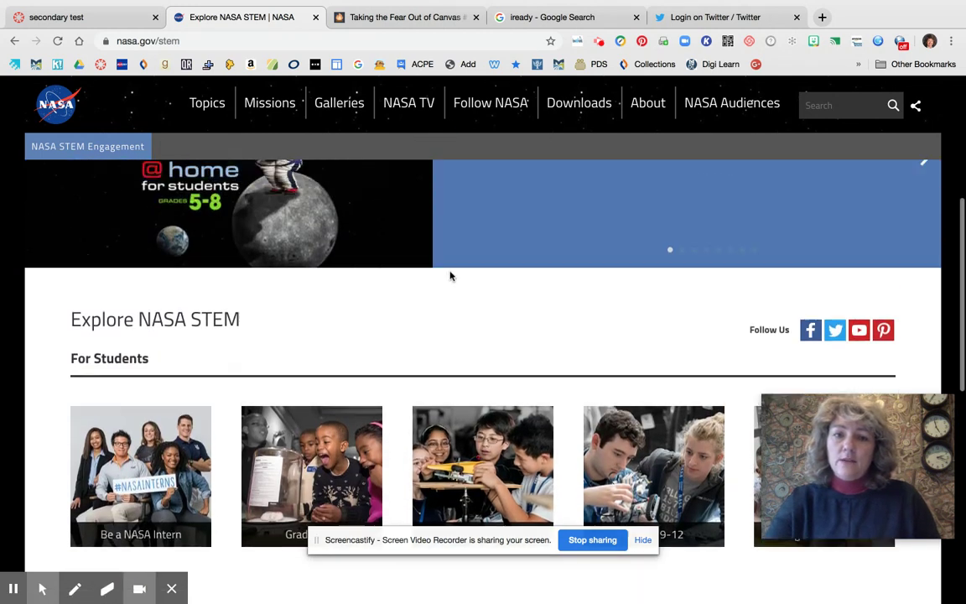
{"action": "scroll", "coordinate": [450, 276], "scroll_direction": "up", "scroll_amount": 6}
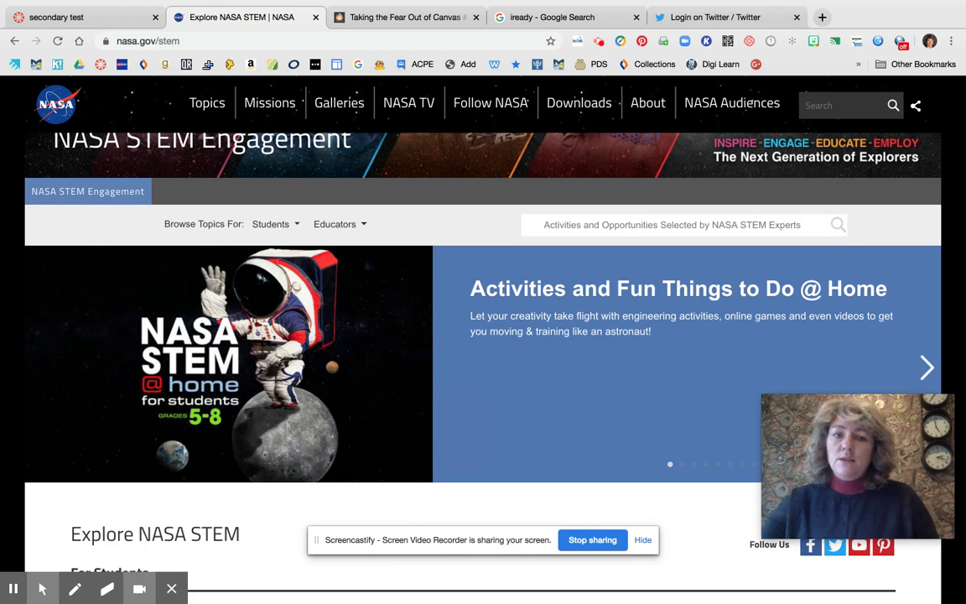
{"action": "left_click", "coordinate": [270, 224]}
Switch back to the secondary test course in Canvas and review its course navigation and home page down to the Navigation Tip.
{"action": "left_click", "coordinate": [106, 22]}
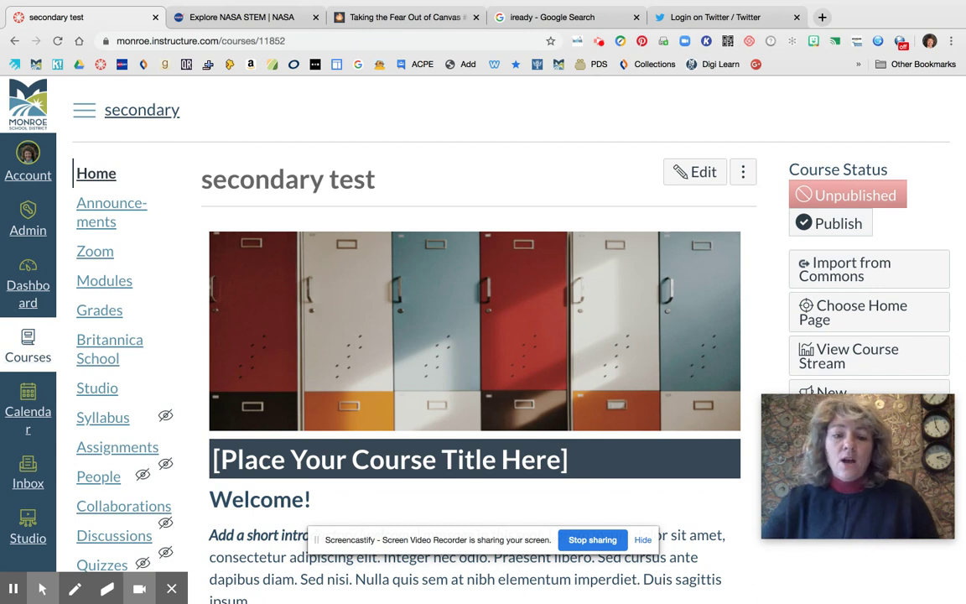
{"action": "scroll", "coordinate": [174, 280], "scroll_direction": "down", "scroll_amount": 6}
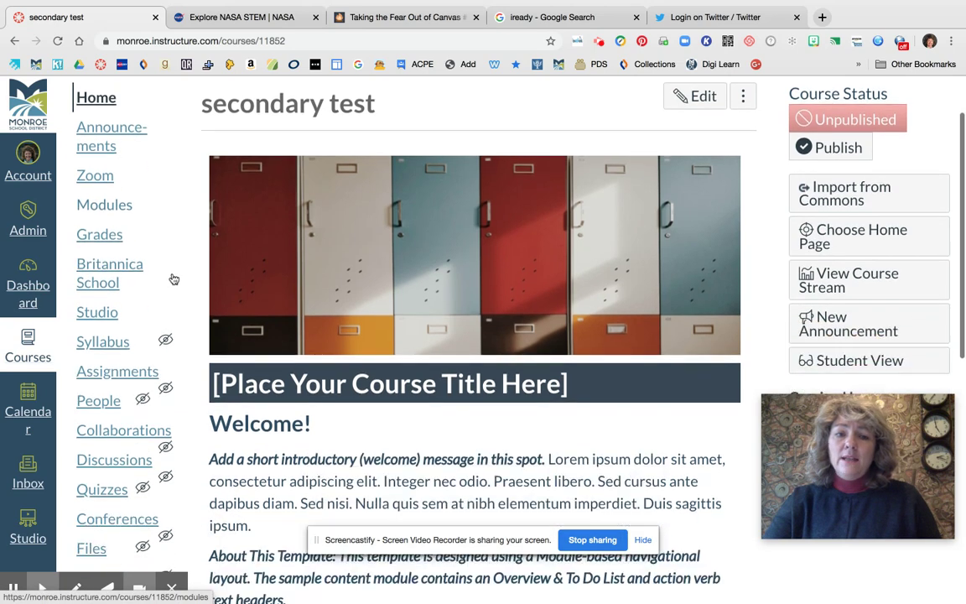
{"action": "scroll", "coordinate": [168, 265], "scroll_direction": "down", "scroll_amount": 2}
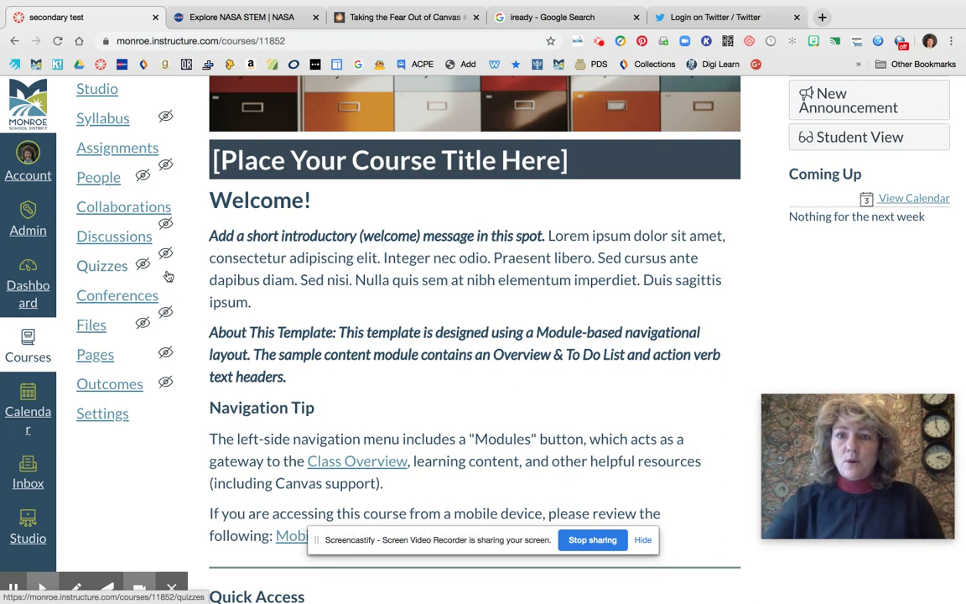
{"action": "scroll", "coordinate": [412, 315], "scroll_direction": "up", "scroll_amount": 3}
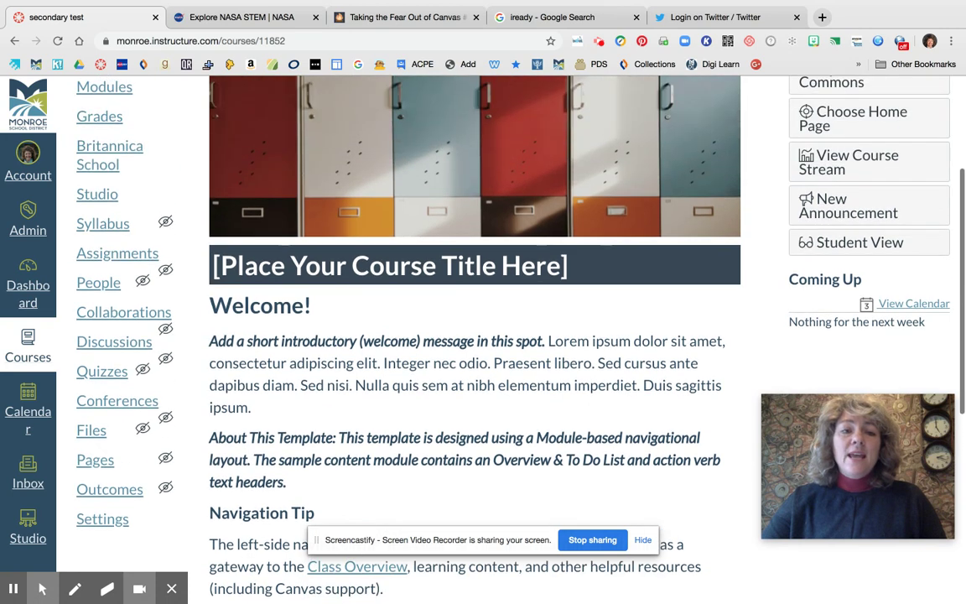
{"action": "scroll", "coordinate": [412, 315], "scroll_direction": "up", "scroll_amount": 2}
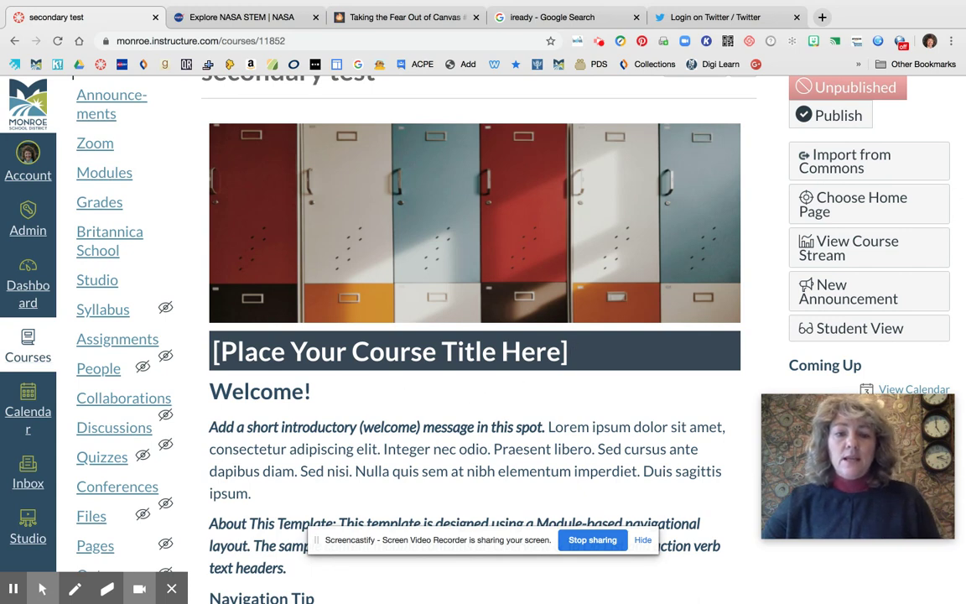
{"action": "scroll", "coordinate": [470, 336], "scroll_direction": "down", "scroll_amount": 4}
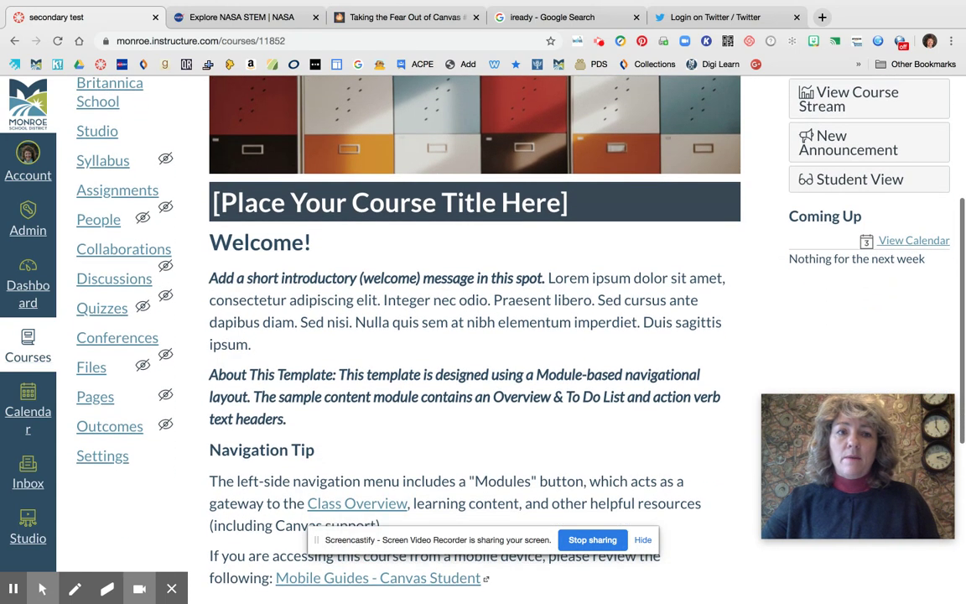